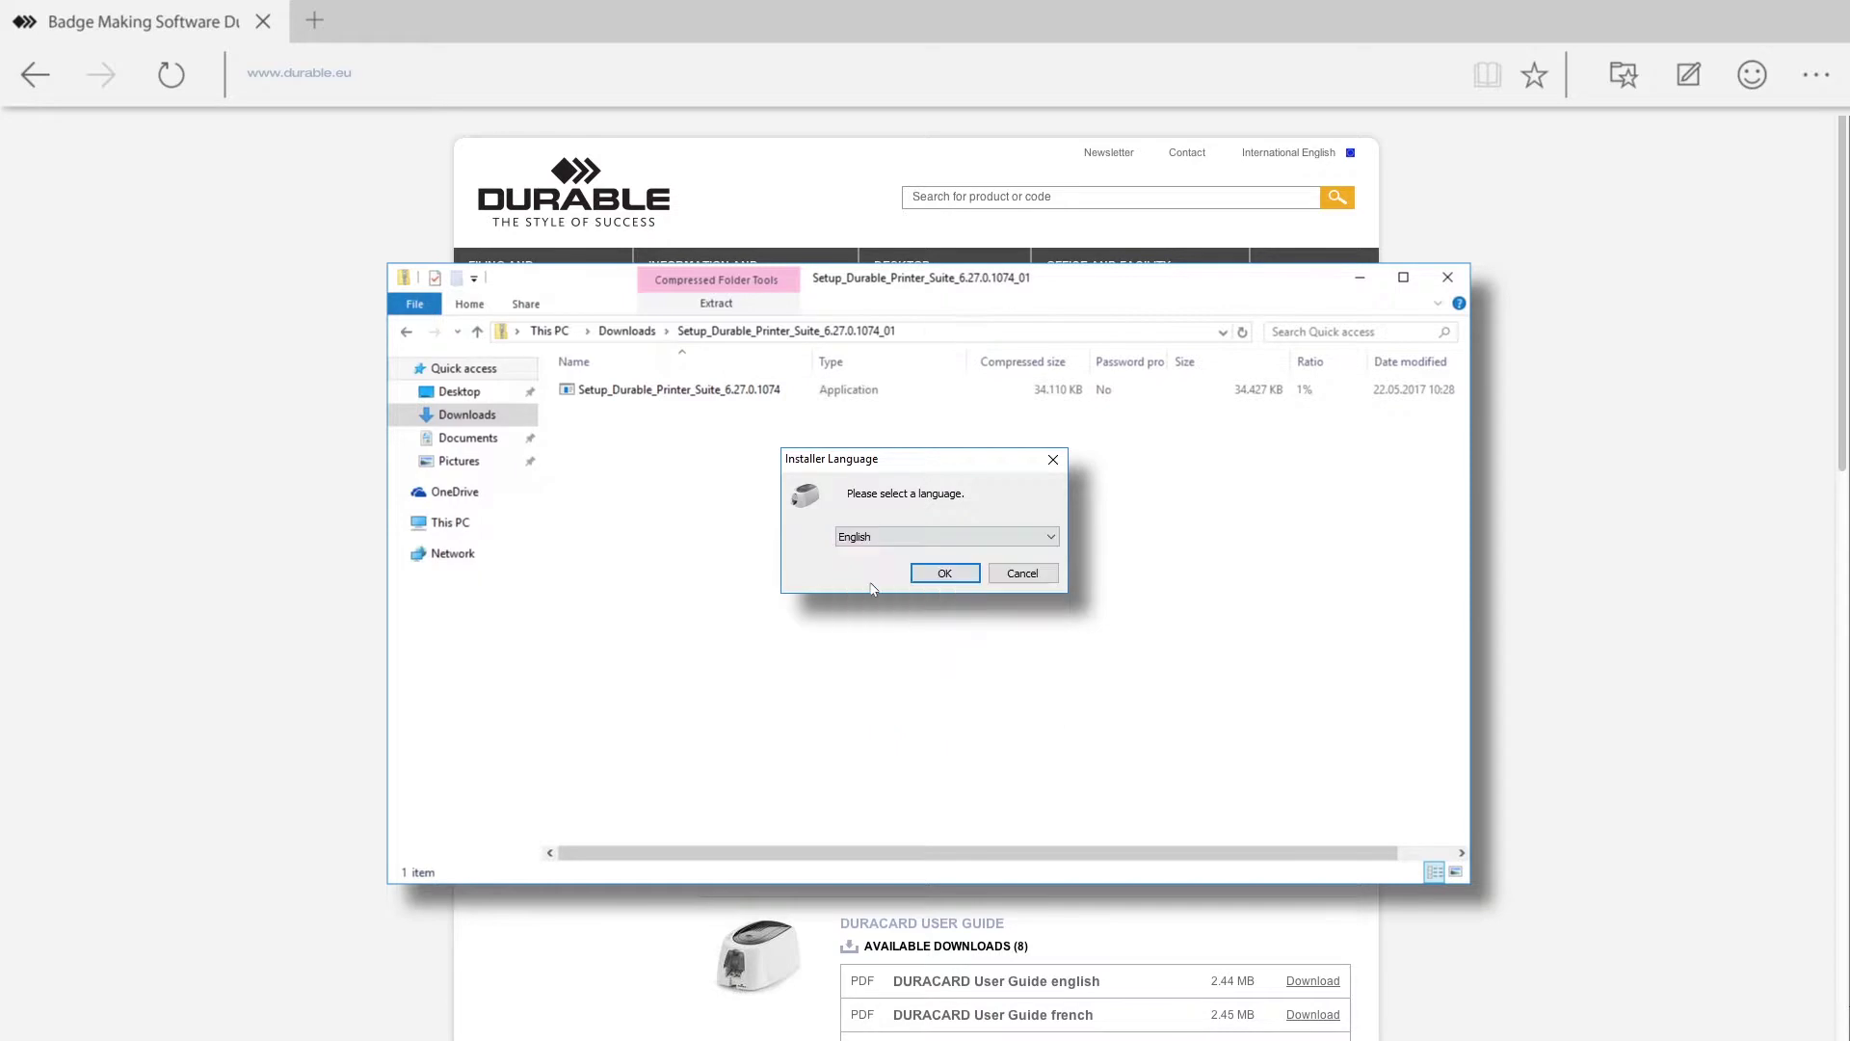
Step: Start the Durable Printer Suite setup in English, accept the warranty agreement terms and continue past the USB cable information
{"action": "left_click", "coordinate": [939, 576]}
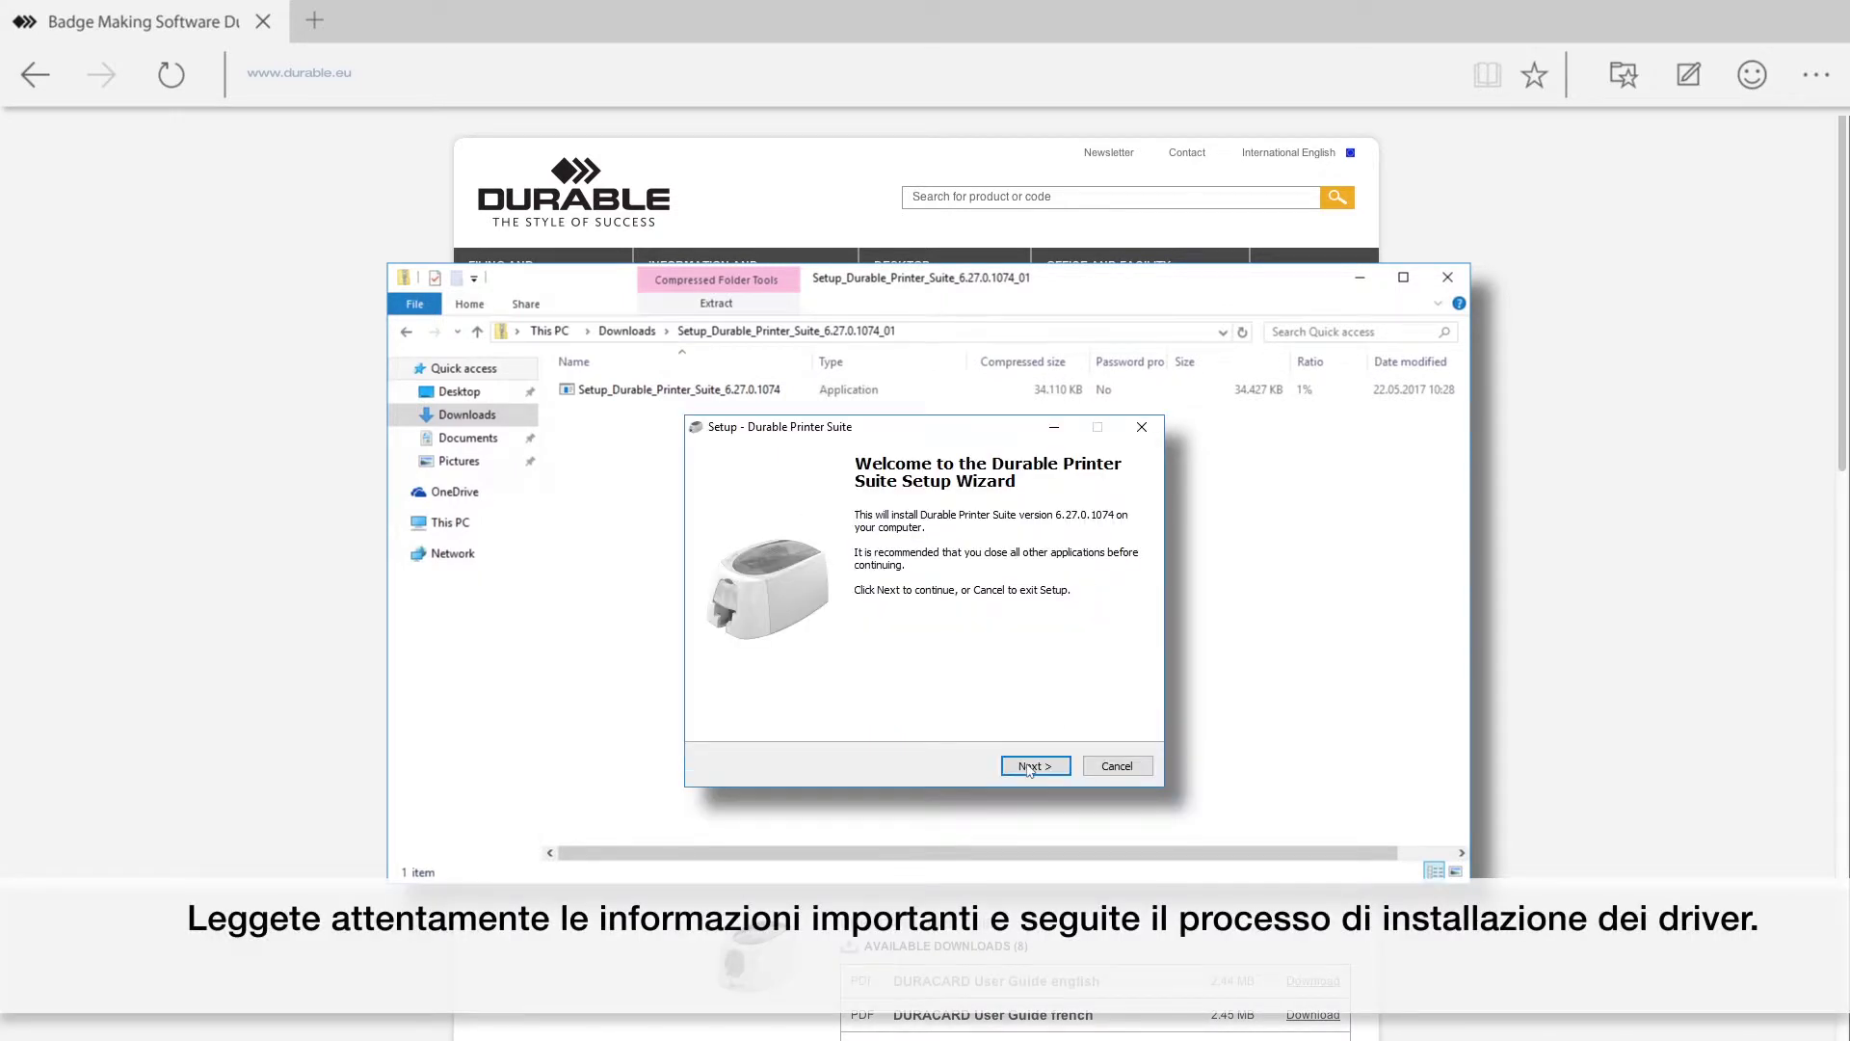
{"action": "left_click", "coordinate": [1029, 767]}
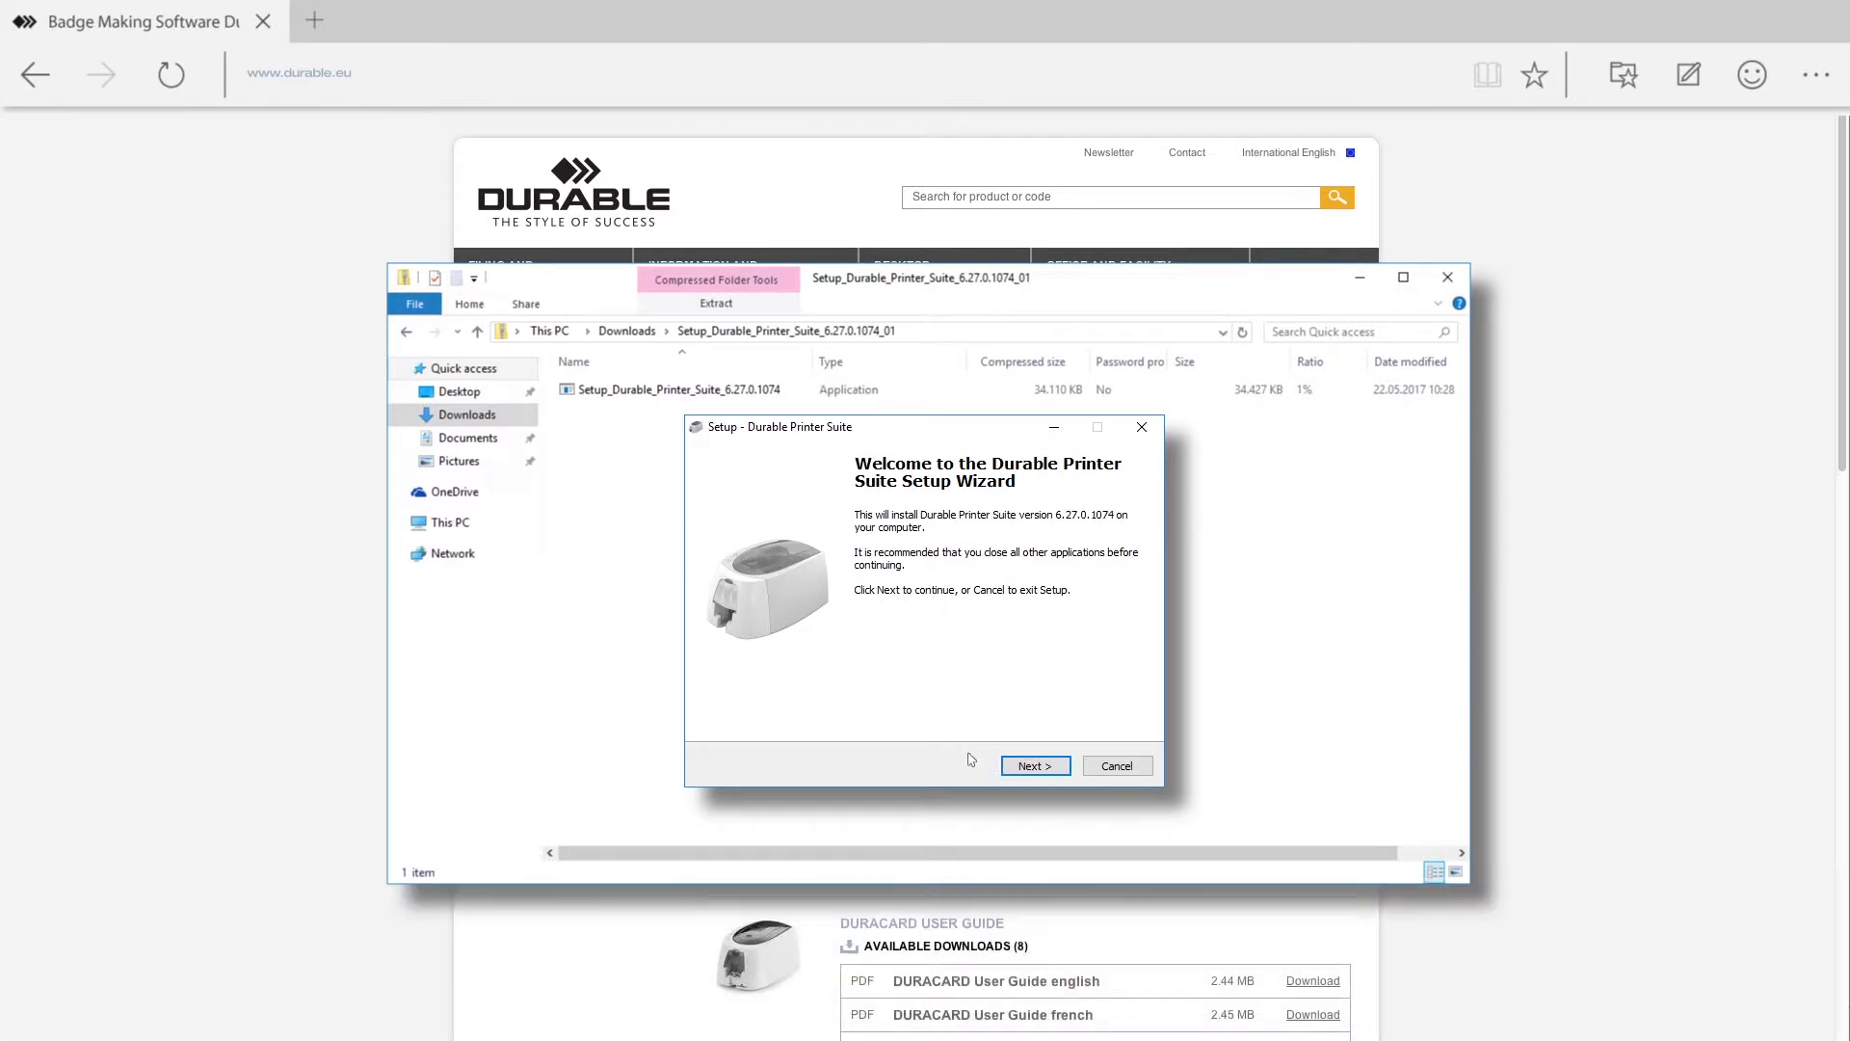
{"action": "left_click", "coordinate": [731, 708]}
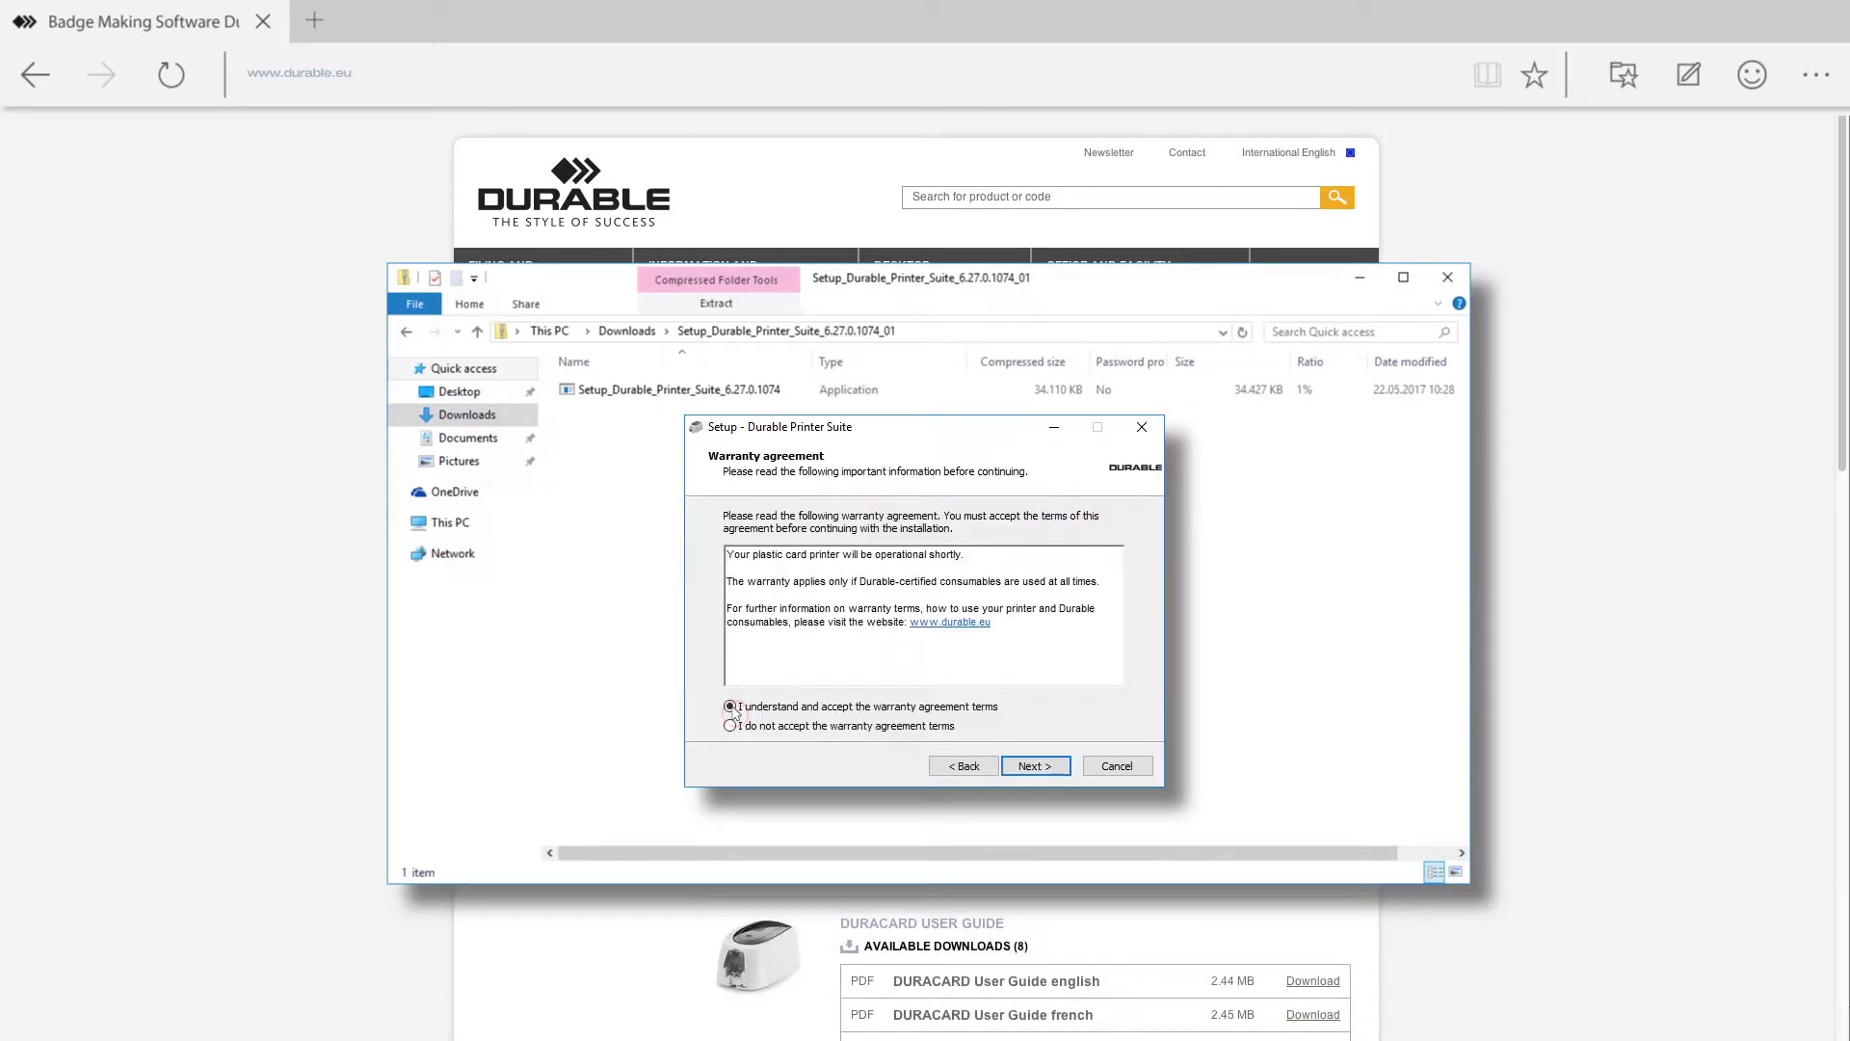
{"action": "left_click", "coordinate": [1044, 769]}
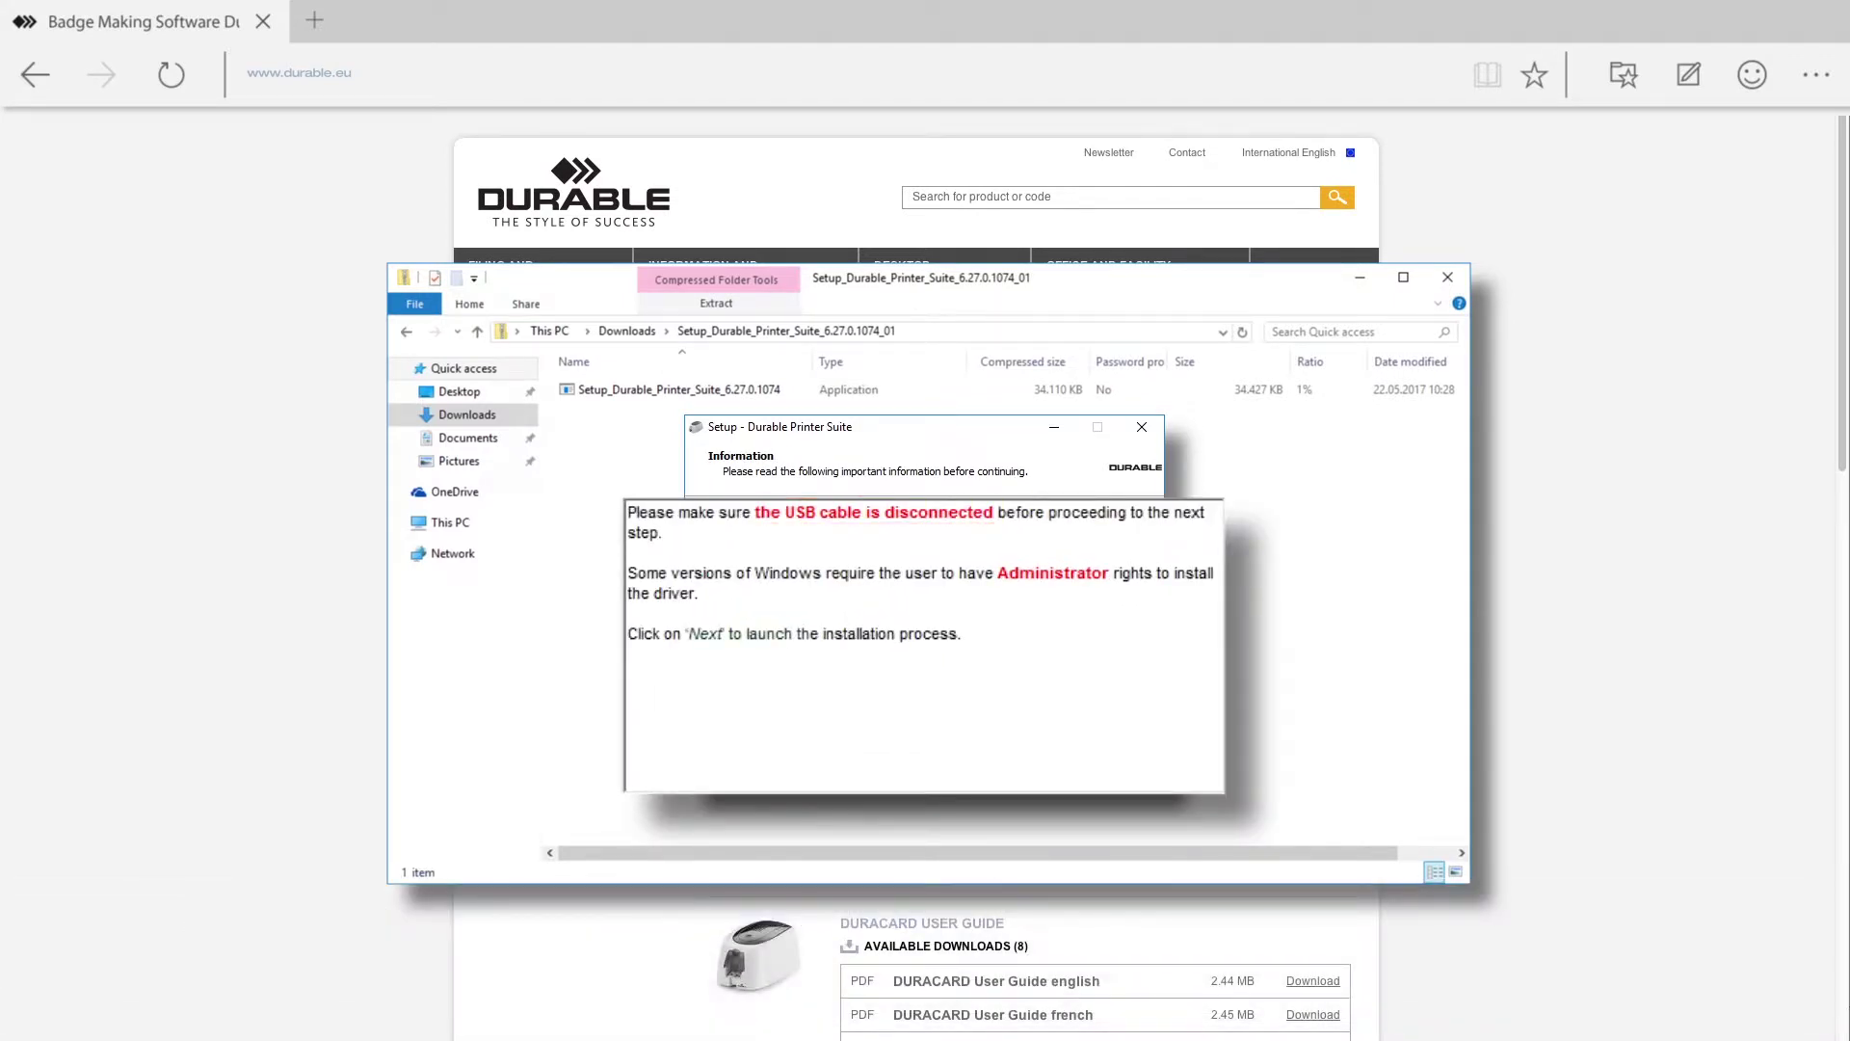
{"action": "left_click", "coordinate": [1044, 769]}
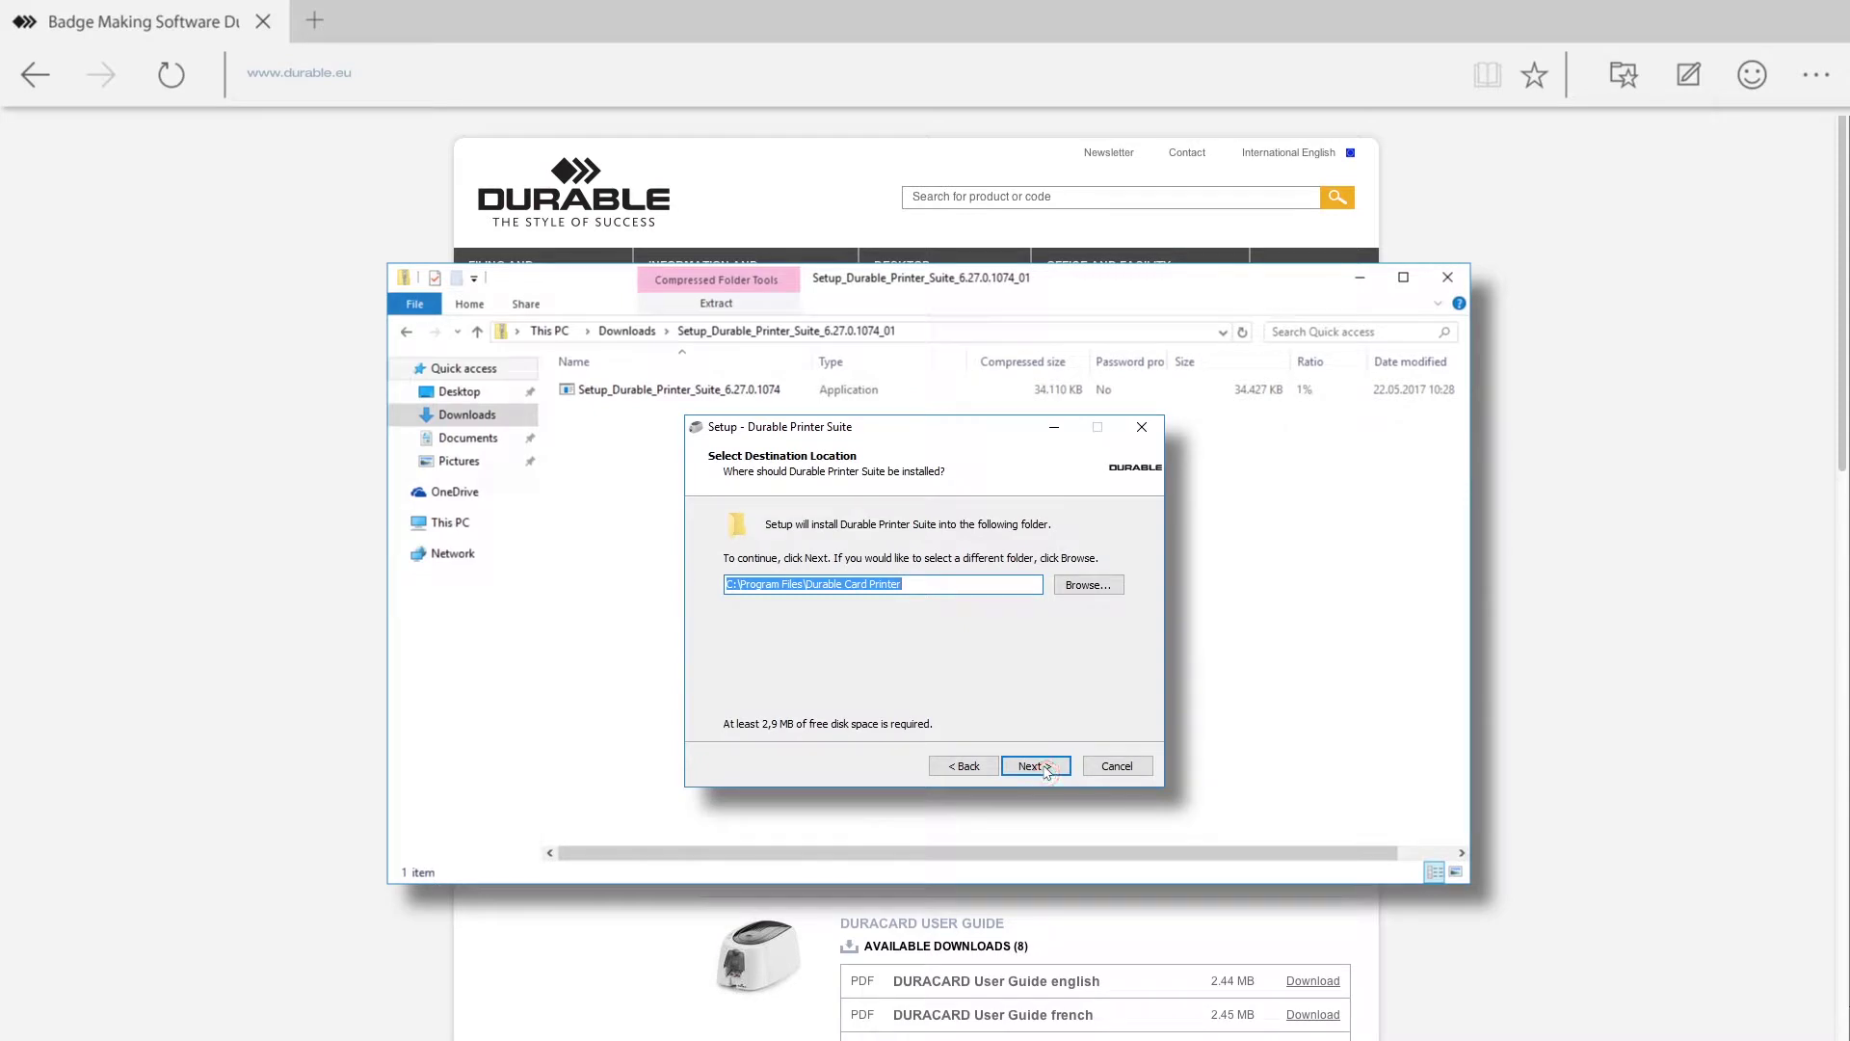
Step: Keep the destination folder C:\Program Files\Durable Card Printer and choose the Standard installation (recommended) component set
{"action": "left_click", "coordinate": [1046, 769]}
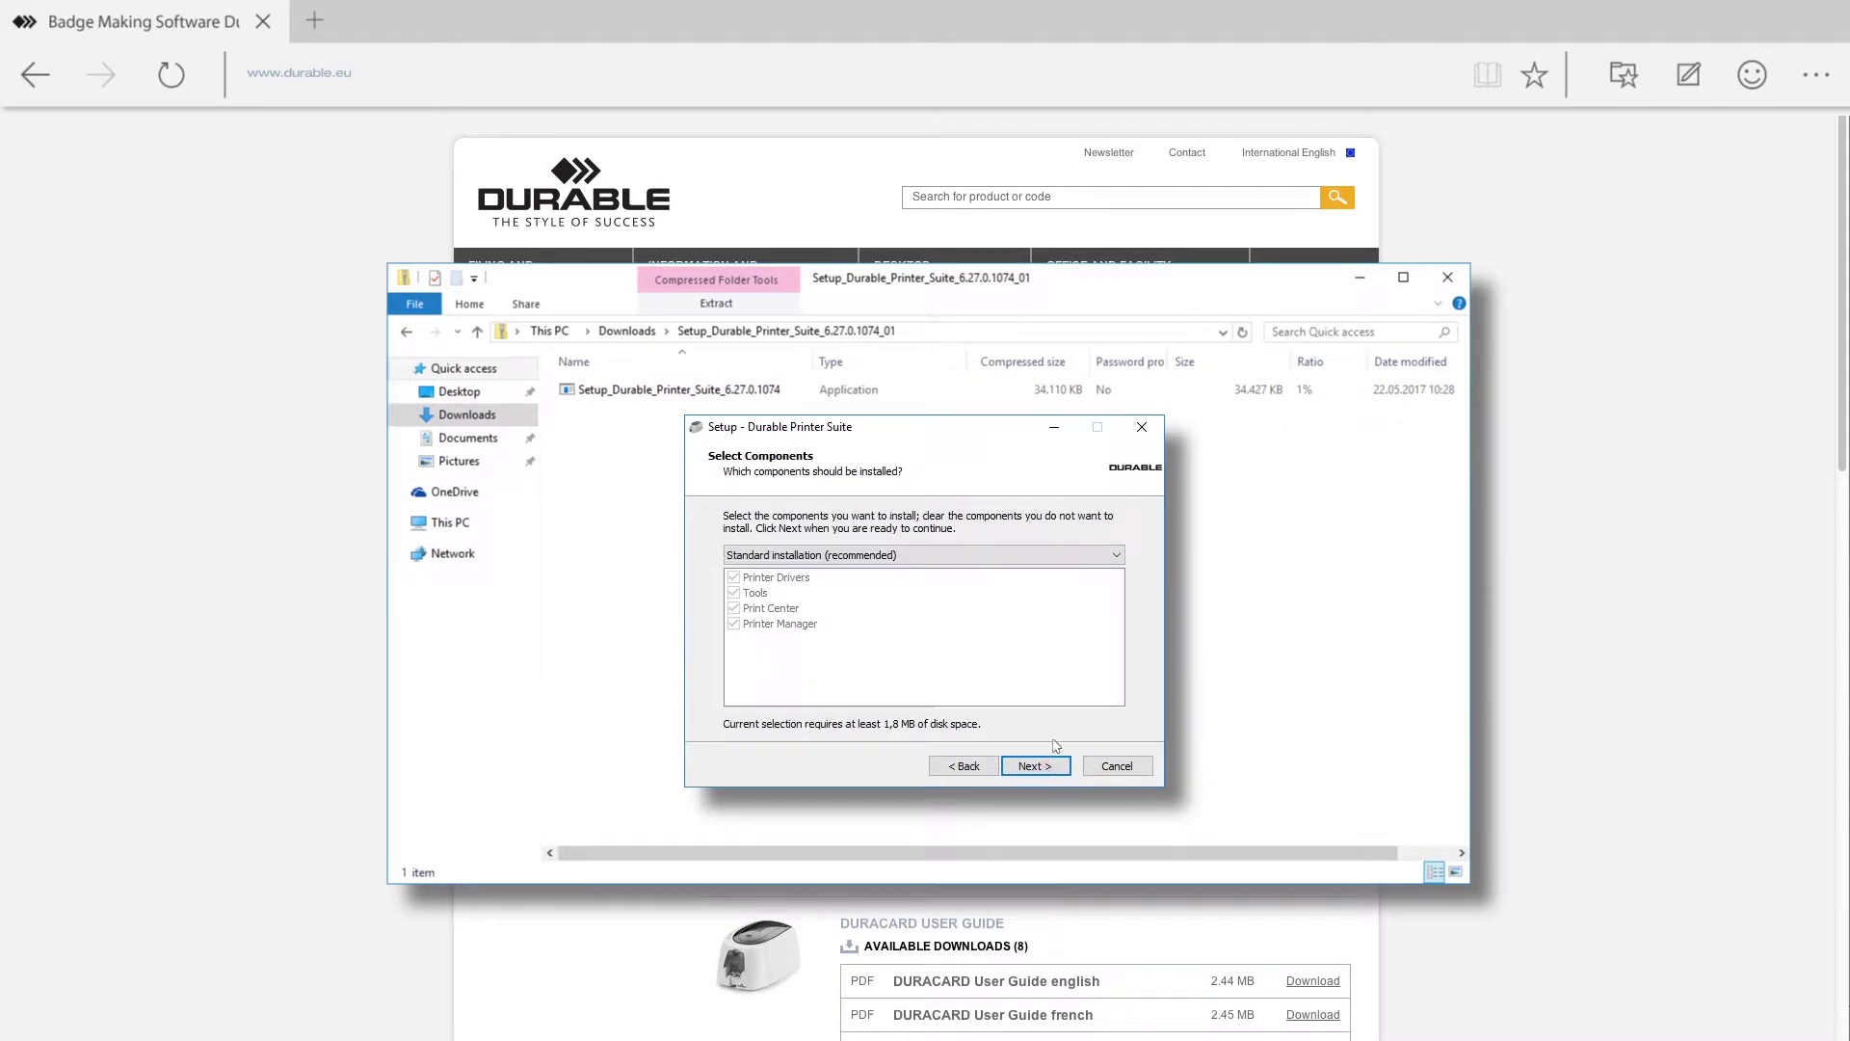
{"action": "left_click", "coordinate": [1117, 559]}
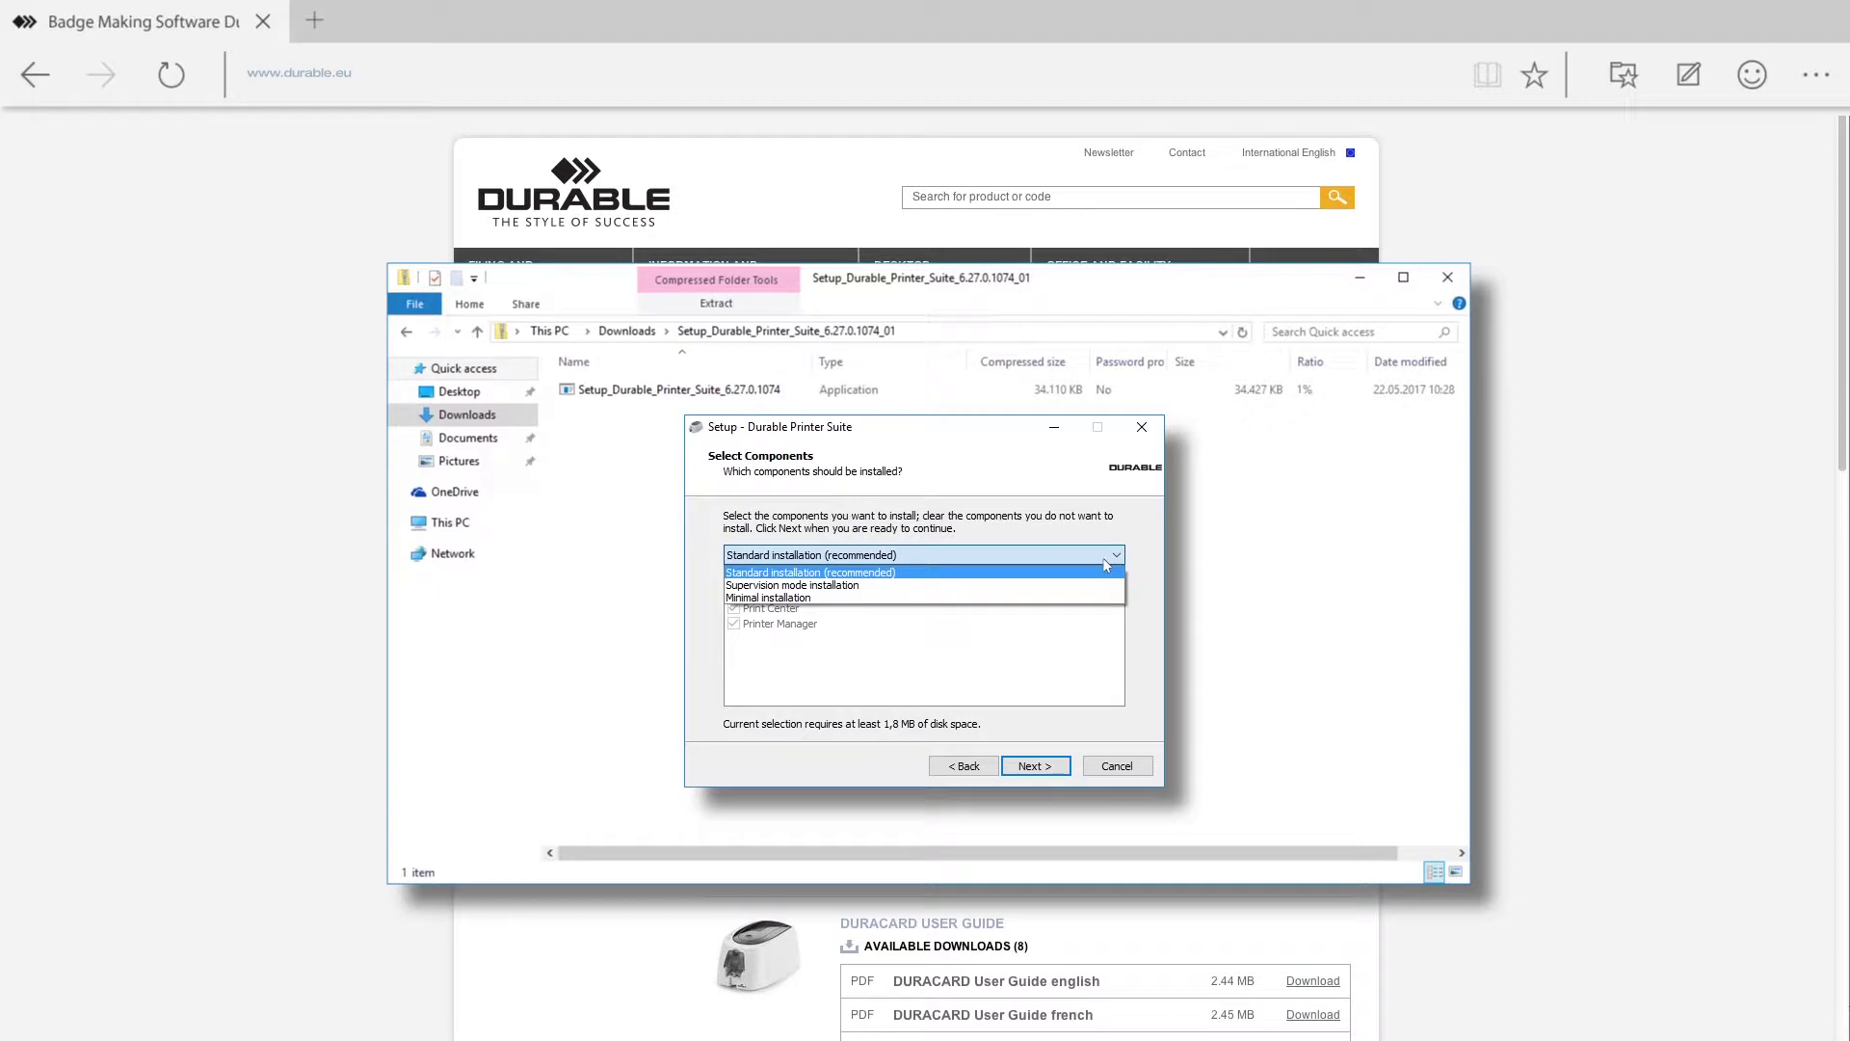
{"action": "left_click", "coordinate": [861, 572]}
{"action": "key", "text": "Return"}
{"action": "left_click", "coordinate": [1027, 767]}
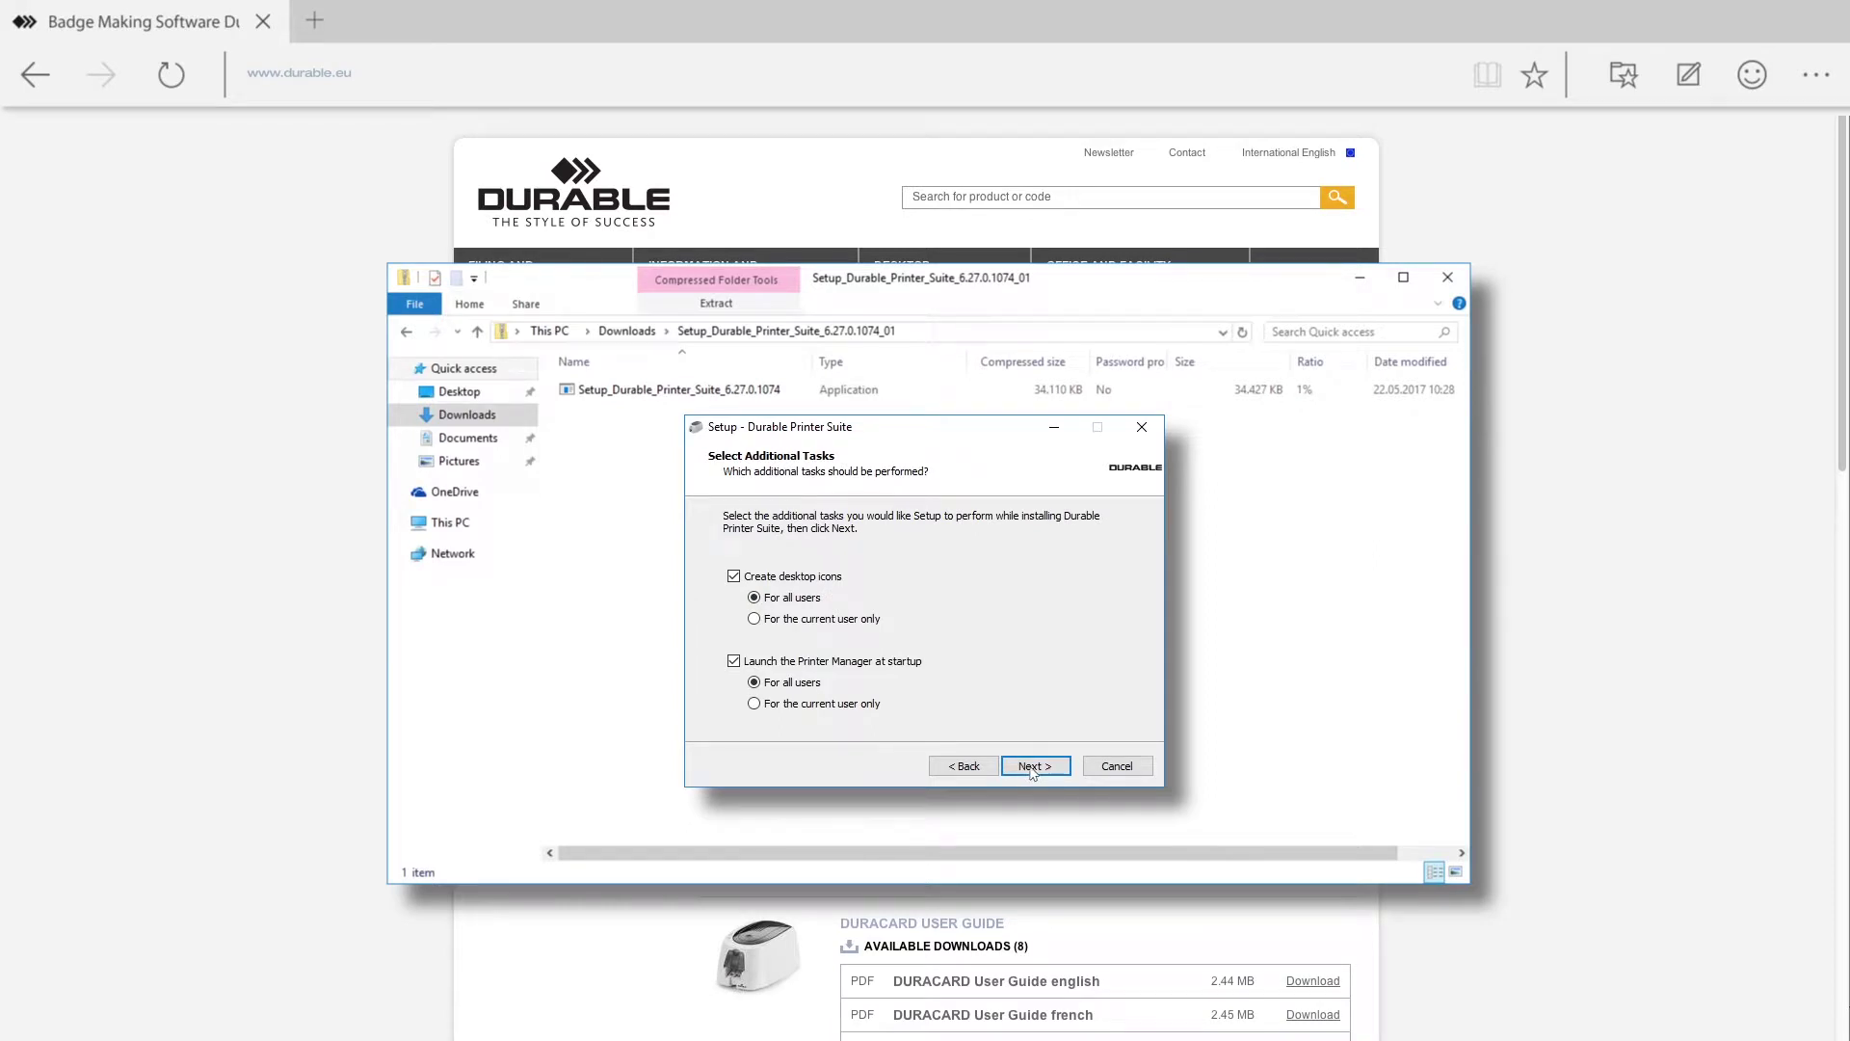
Step: Accept the desktop icon and Printer Manager startup tasks for all users, and run the installation through the USB connection information
{"action": "left_click", "coordinate": [1032, 771]}
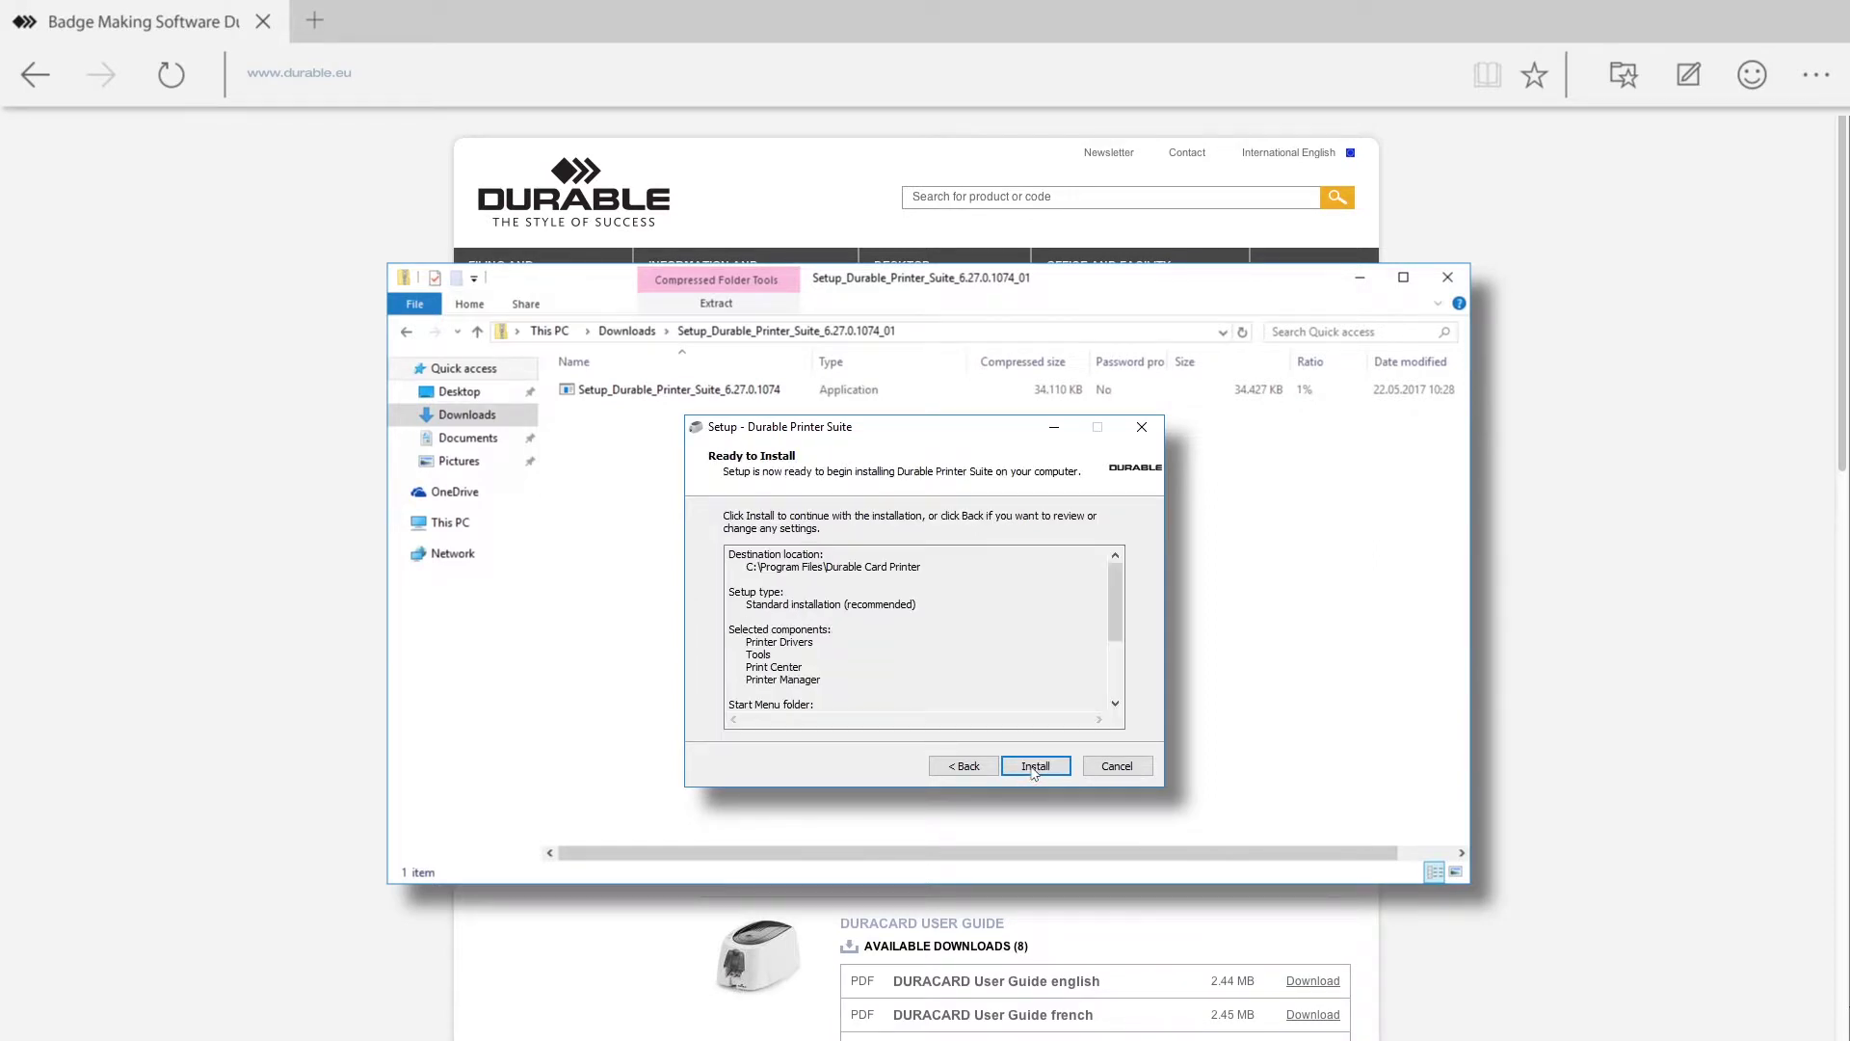
{"action": "left_click", "coordinate": [1033, 767]}
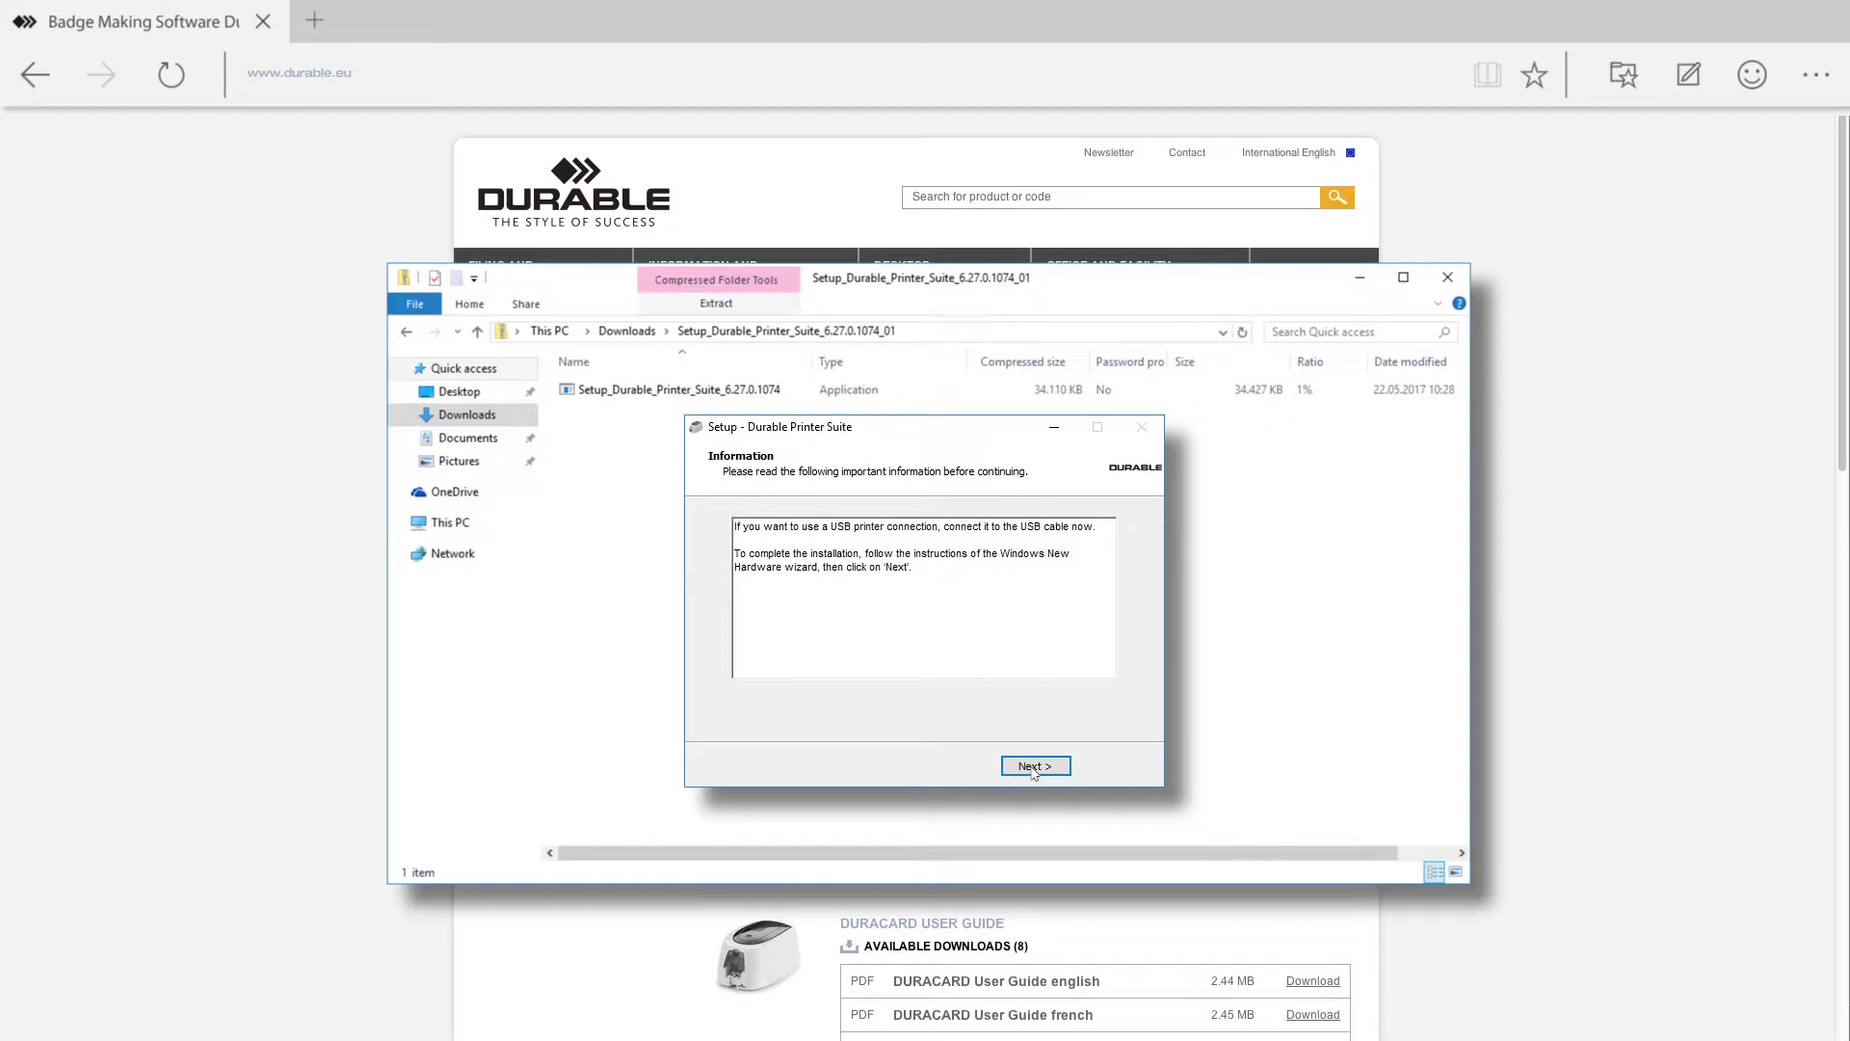
{"action": "left_click", "coordinate": [1033, 768]}
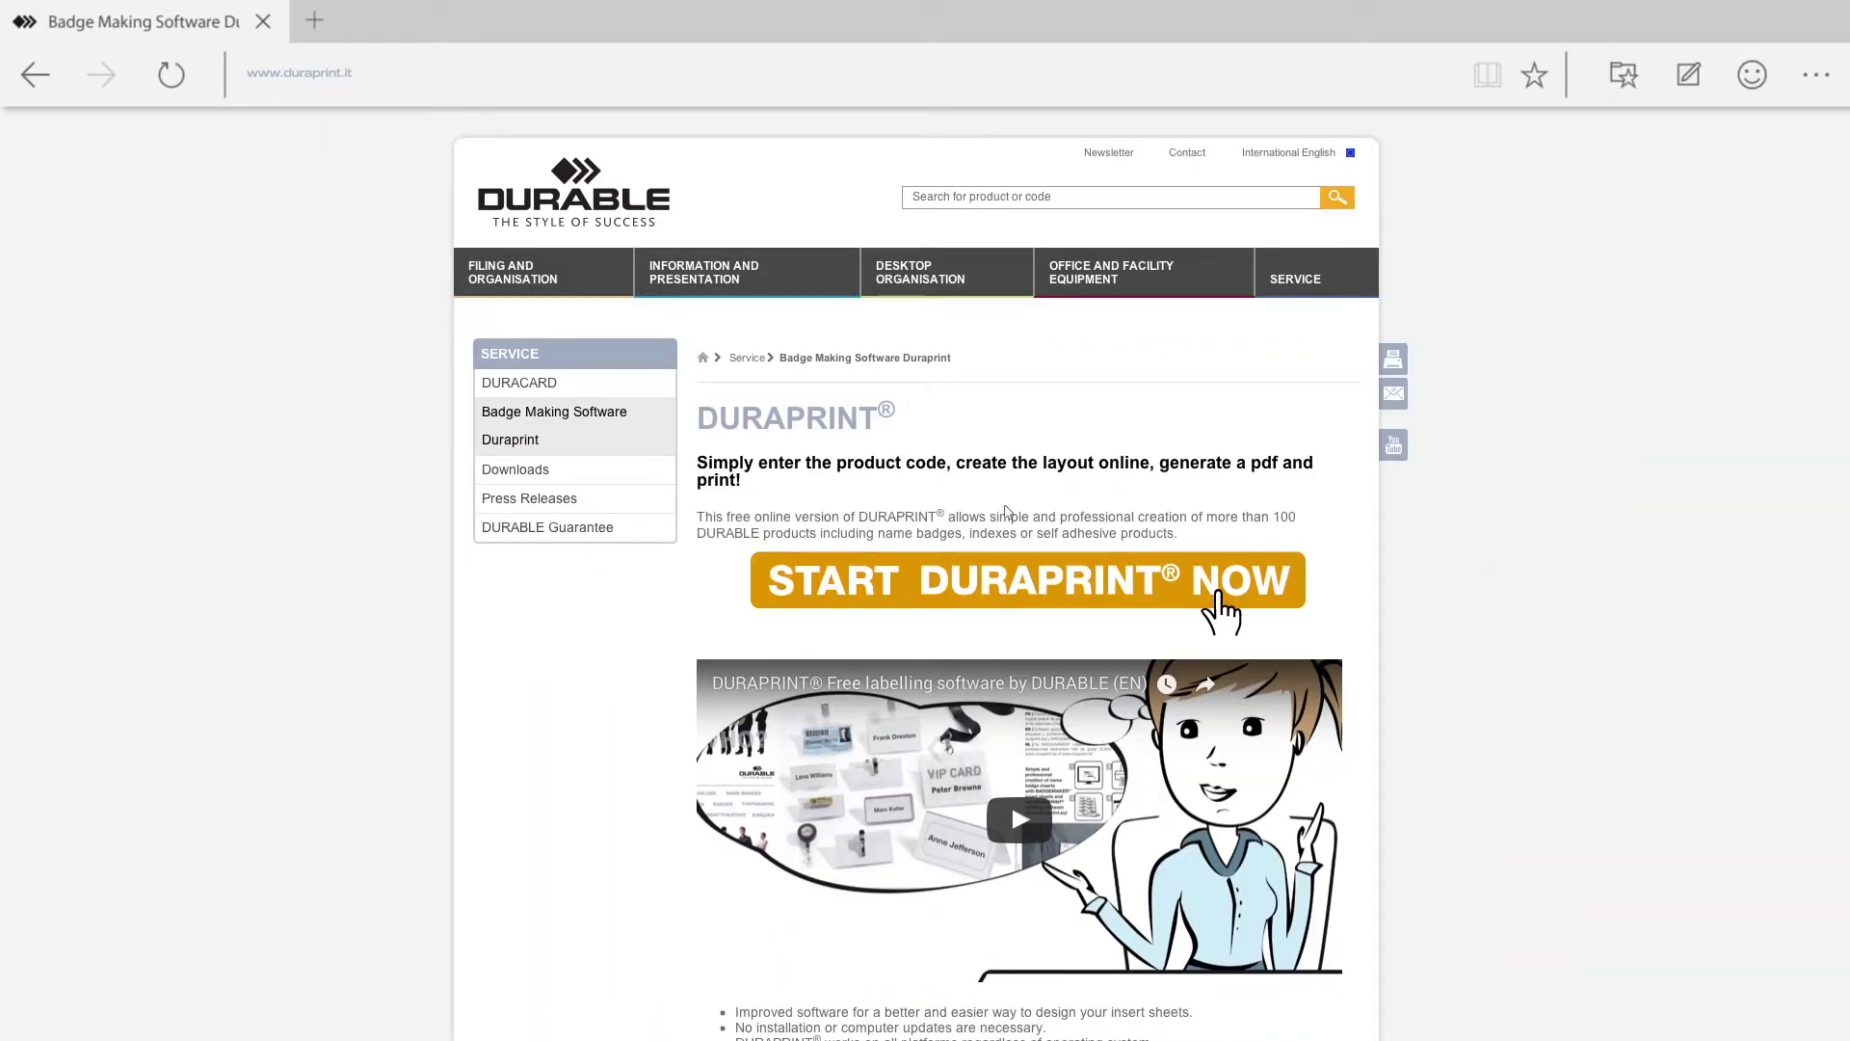
Step: Start Duraprint online without registration and select the Identification card product 8914, 8915 from the Duracard, Cards category
{"action": "left_click", "coordinate": [1161, 599]}
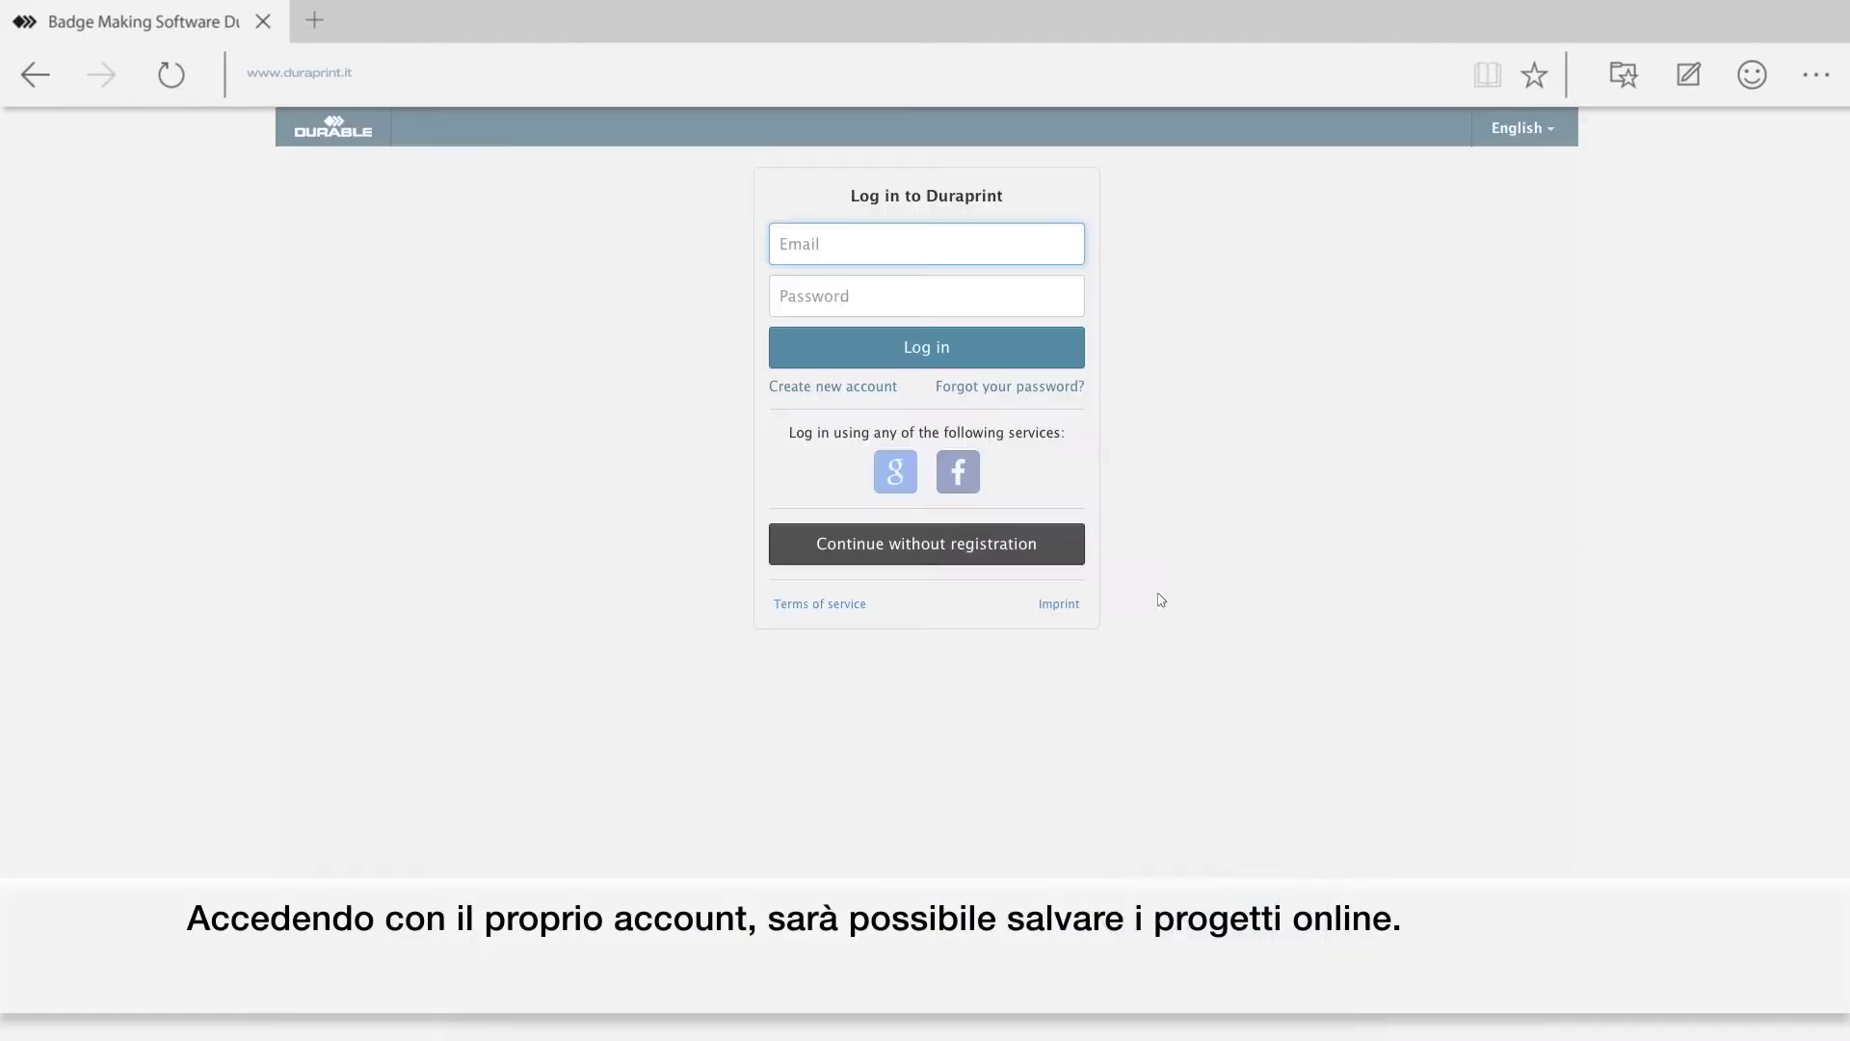
{"action": "left_click", "coordinate": [930, 545]}
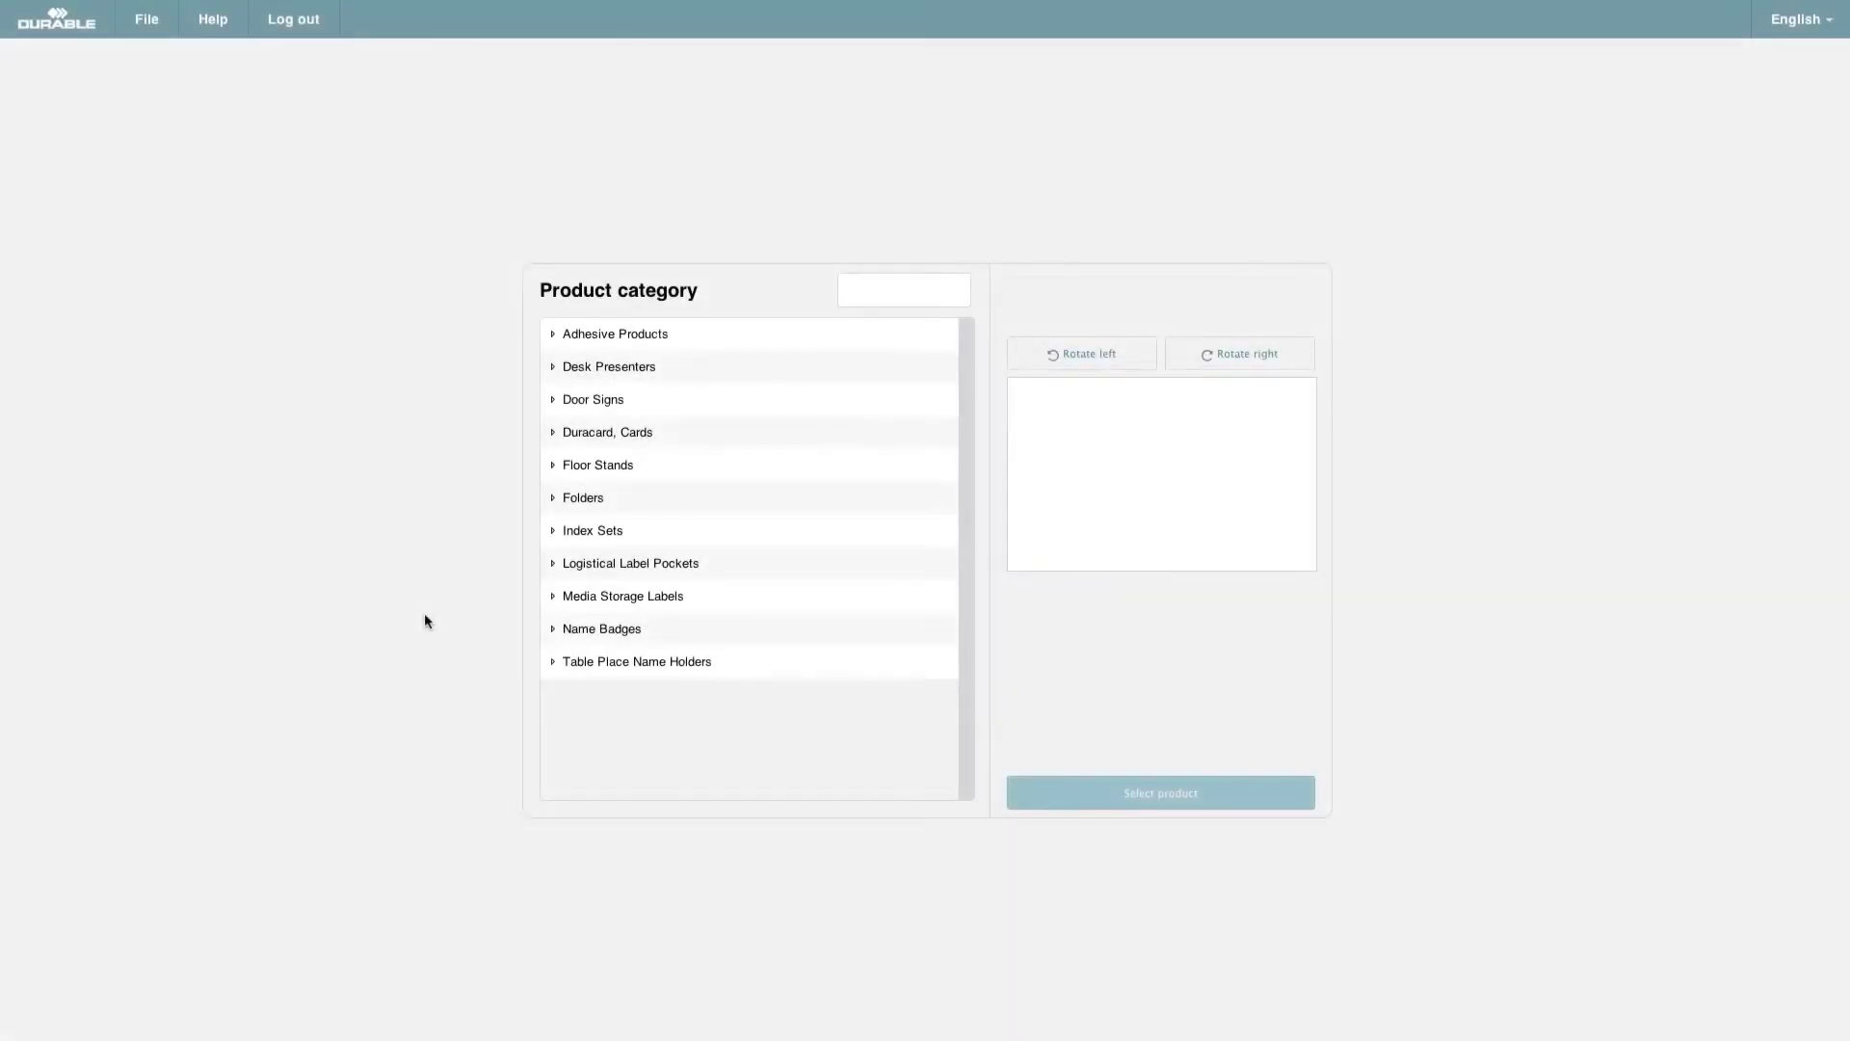
{"action": "left_click", "coordinate": [610, 443]}
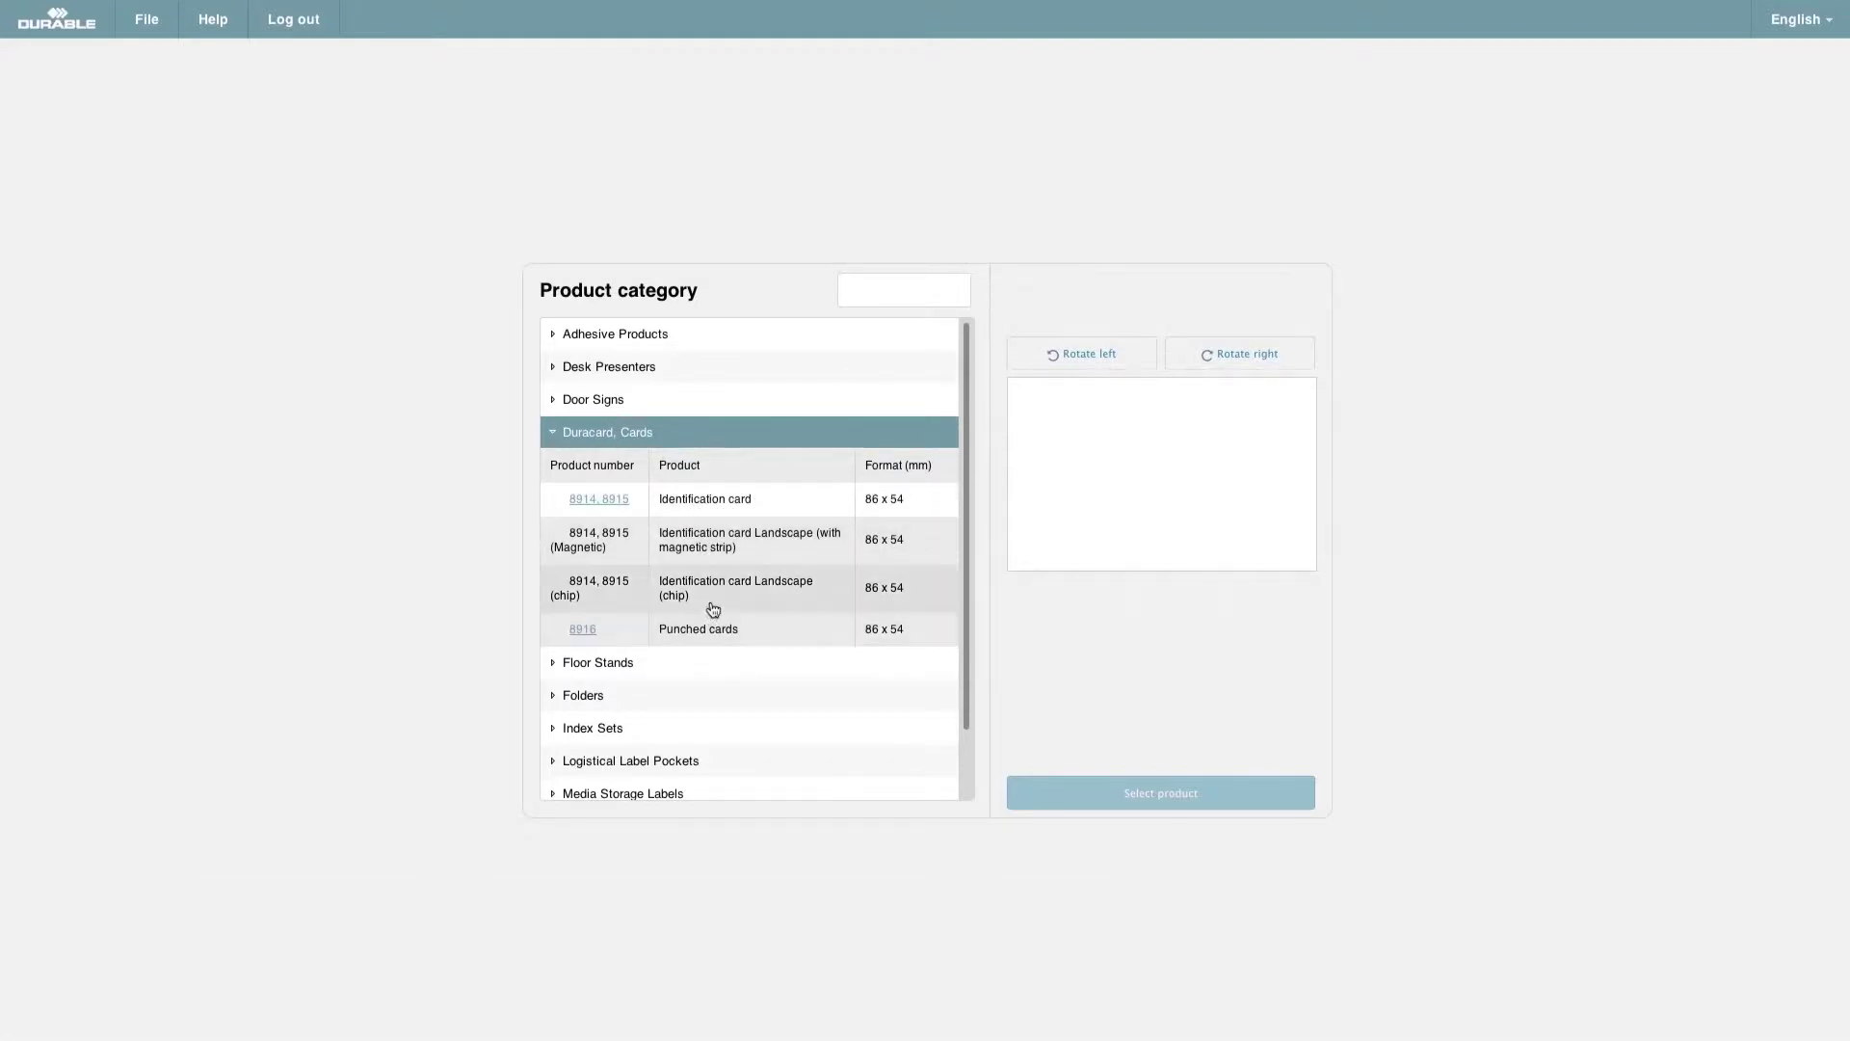
{"action": "left_click", "coordinate": [712, 503]}
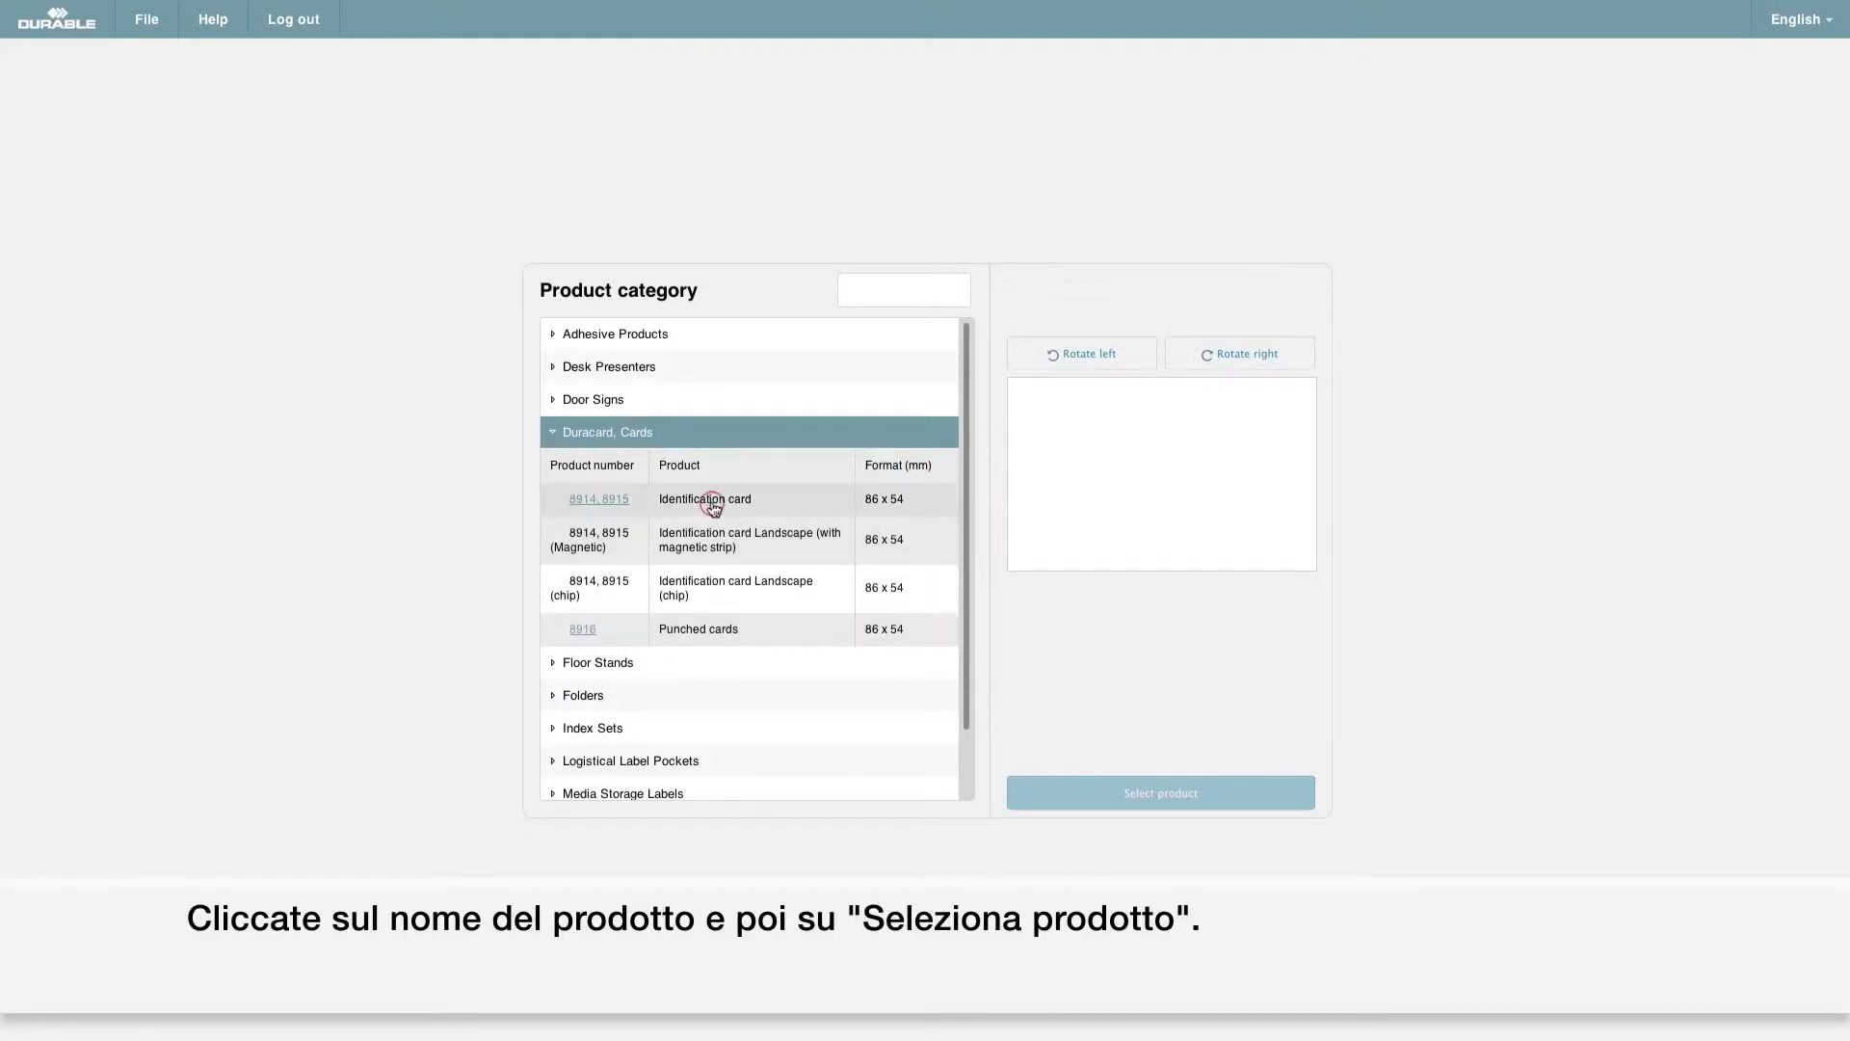
{"action": "left_click", "coordinate": [1178, 800]}
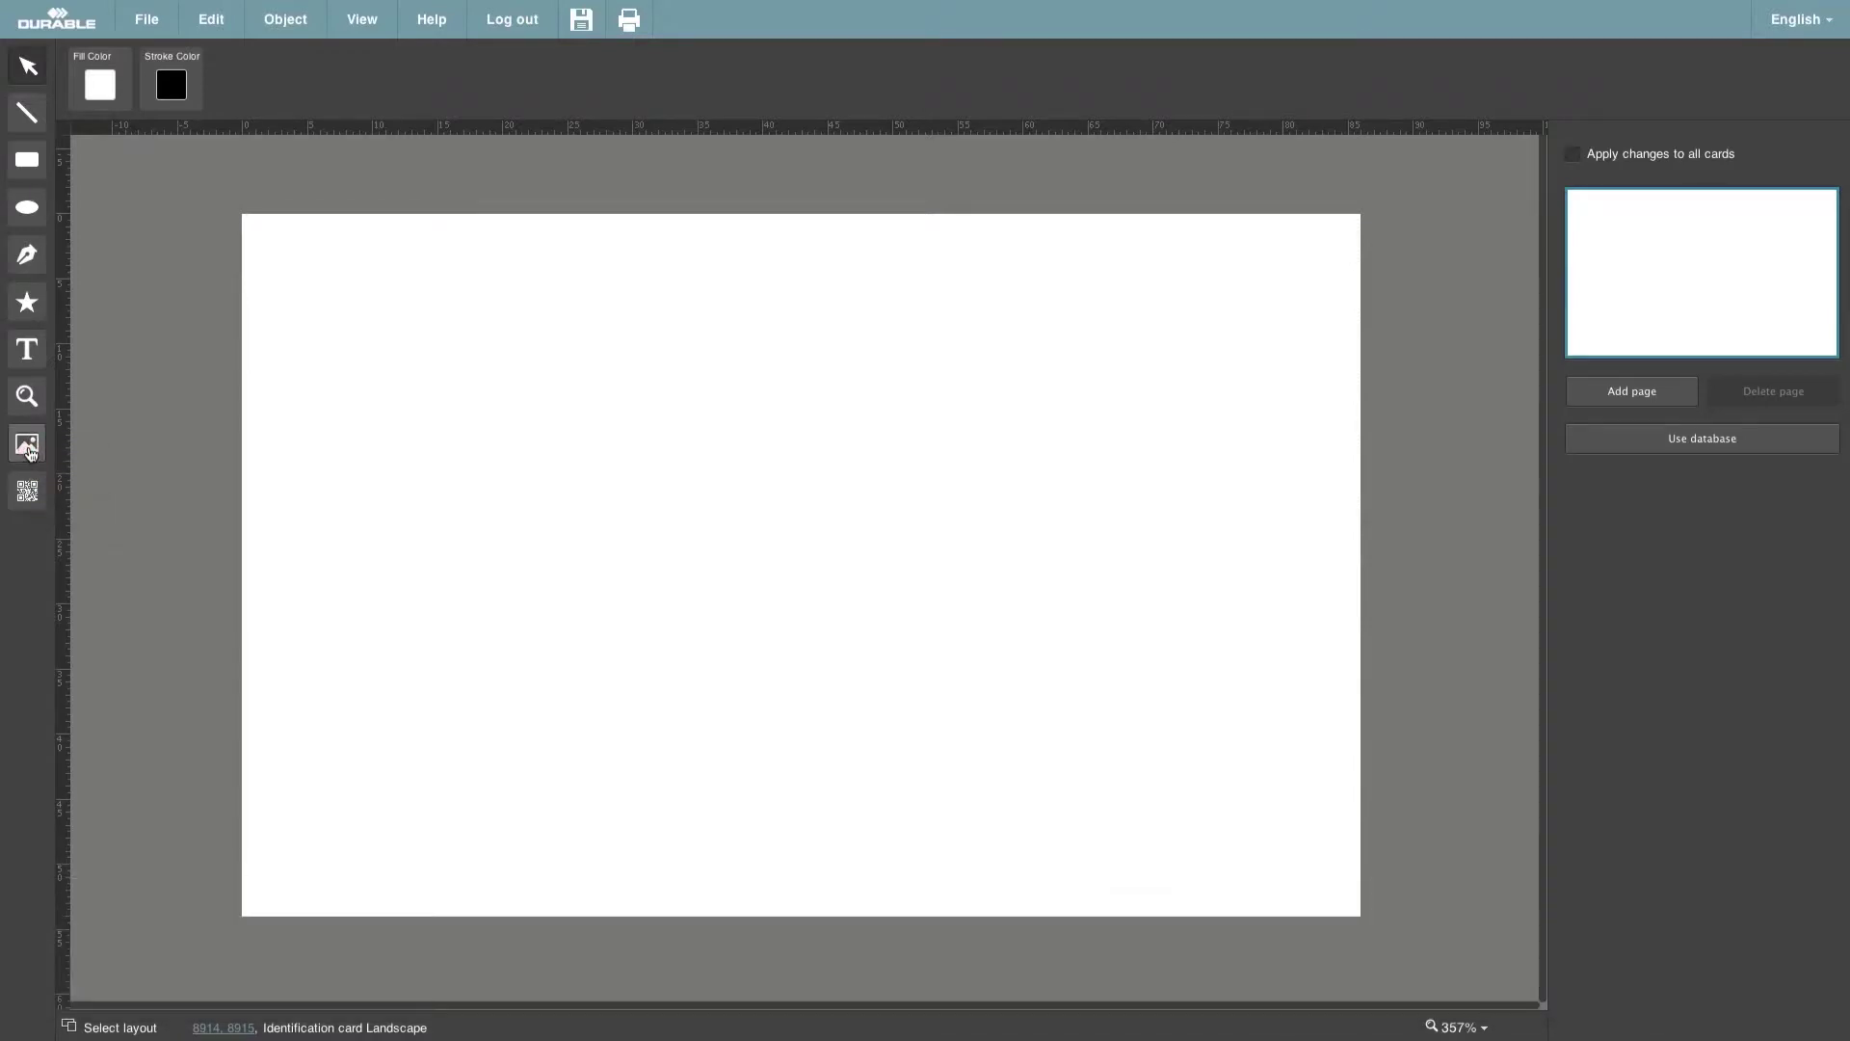
Step: Import Background.jpg from the Cards folder onto the blank card
{"action": "left_click", "coordinate": [28, 447]}
{"action": "left_click", "coordinate": [815, 536]}
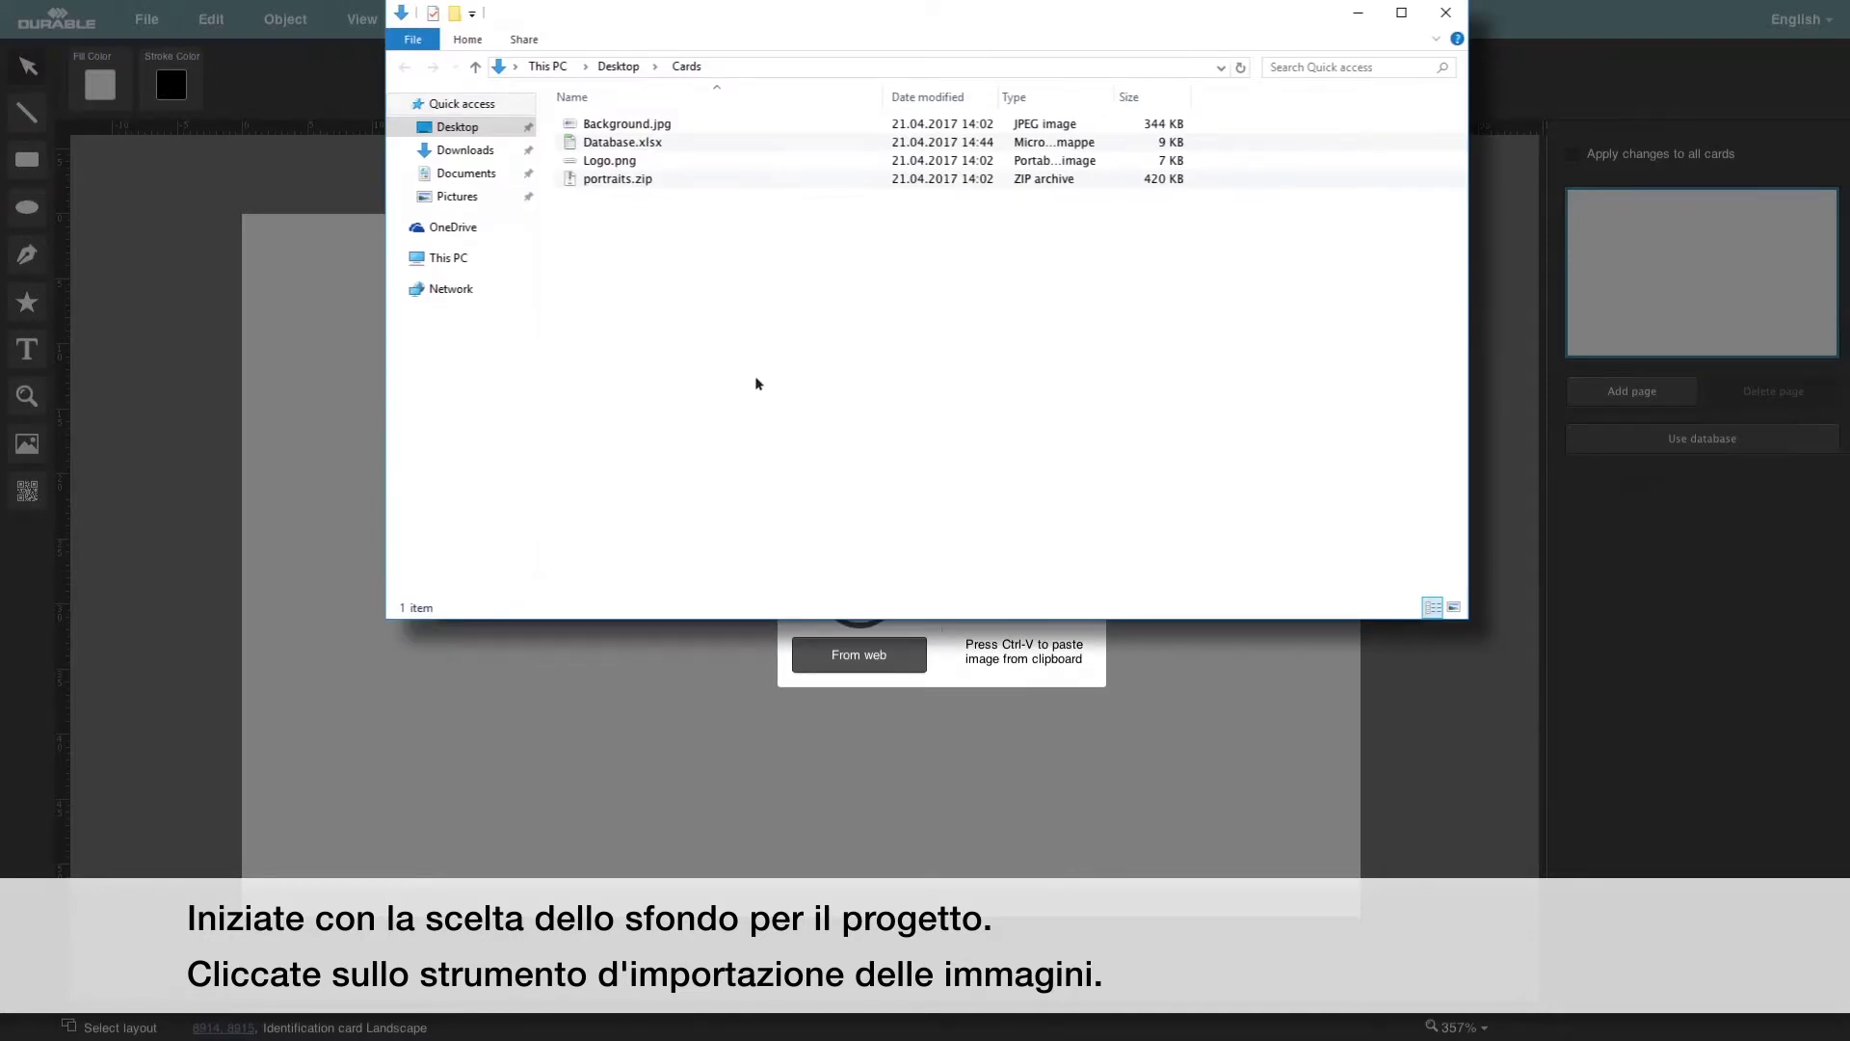
{"action": "left_click", "coordinate": [656, 125]}
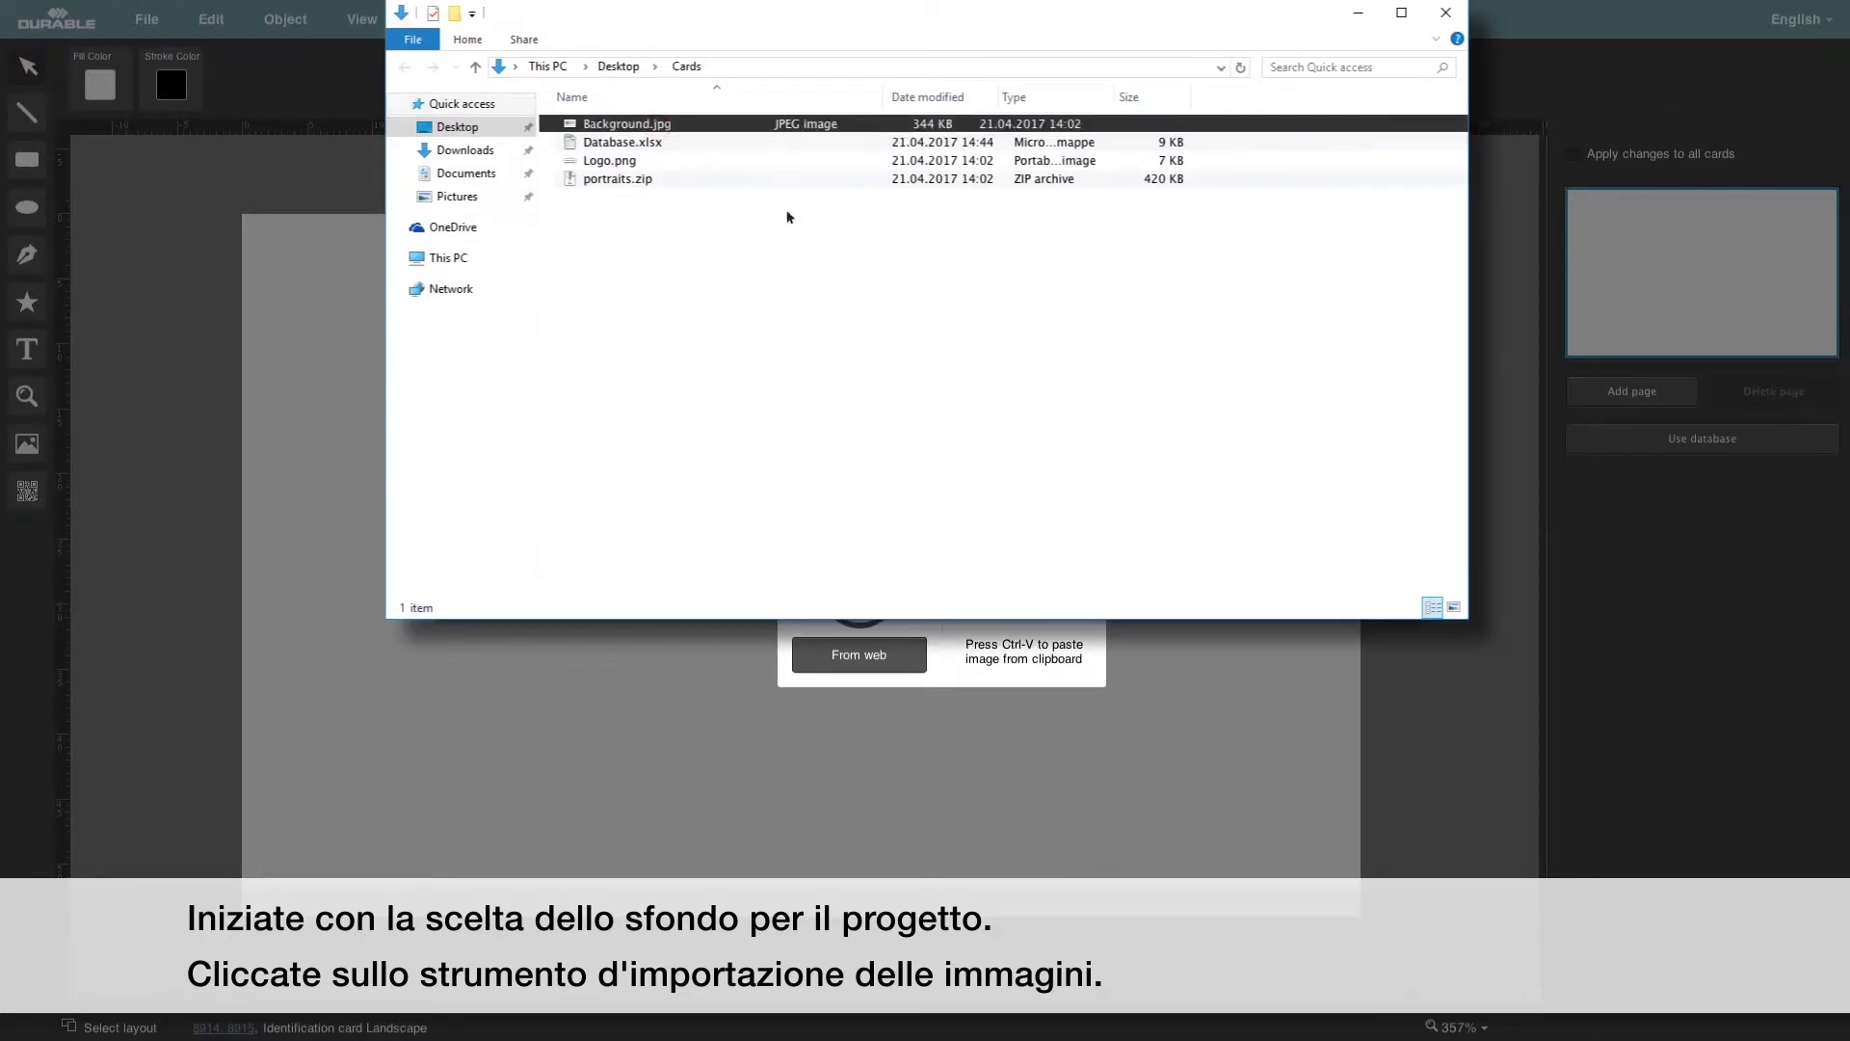
{"action": "key", "text": "Return"}
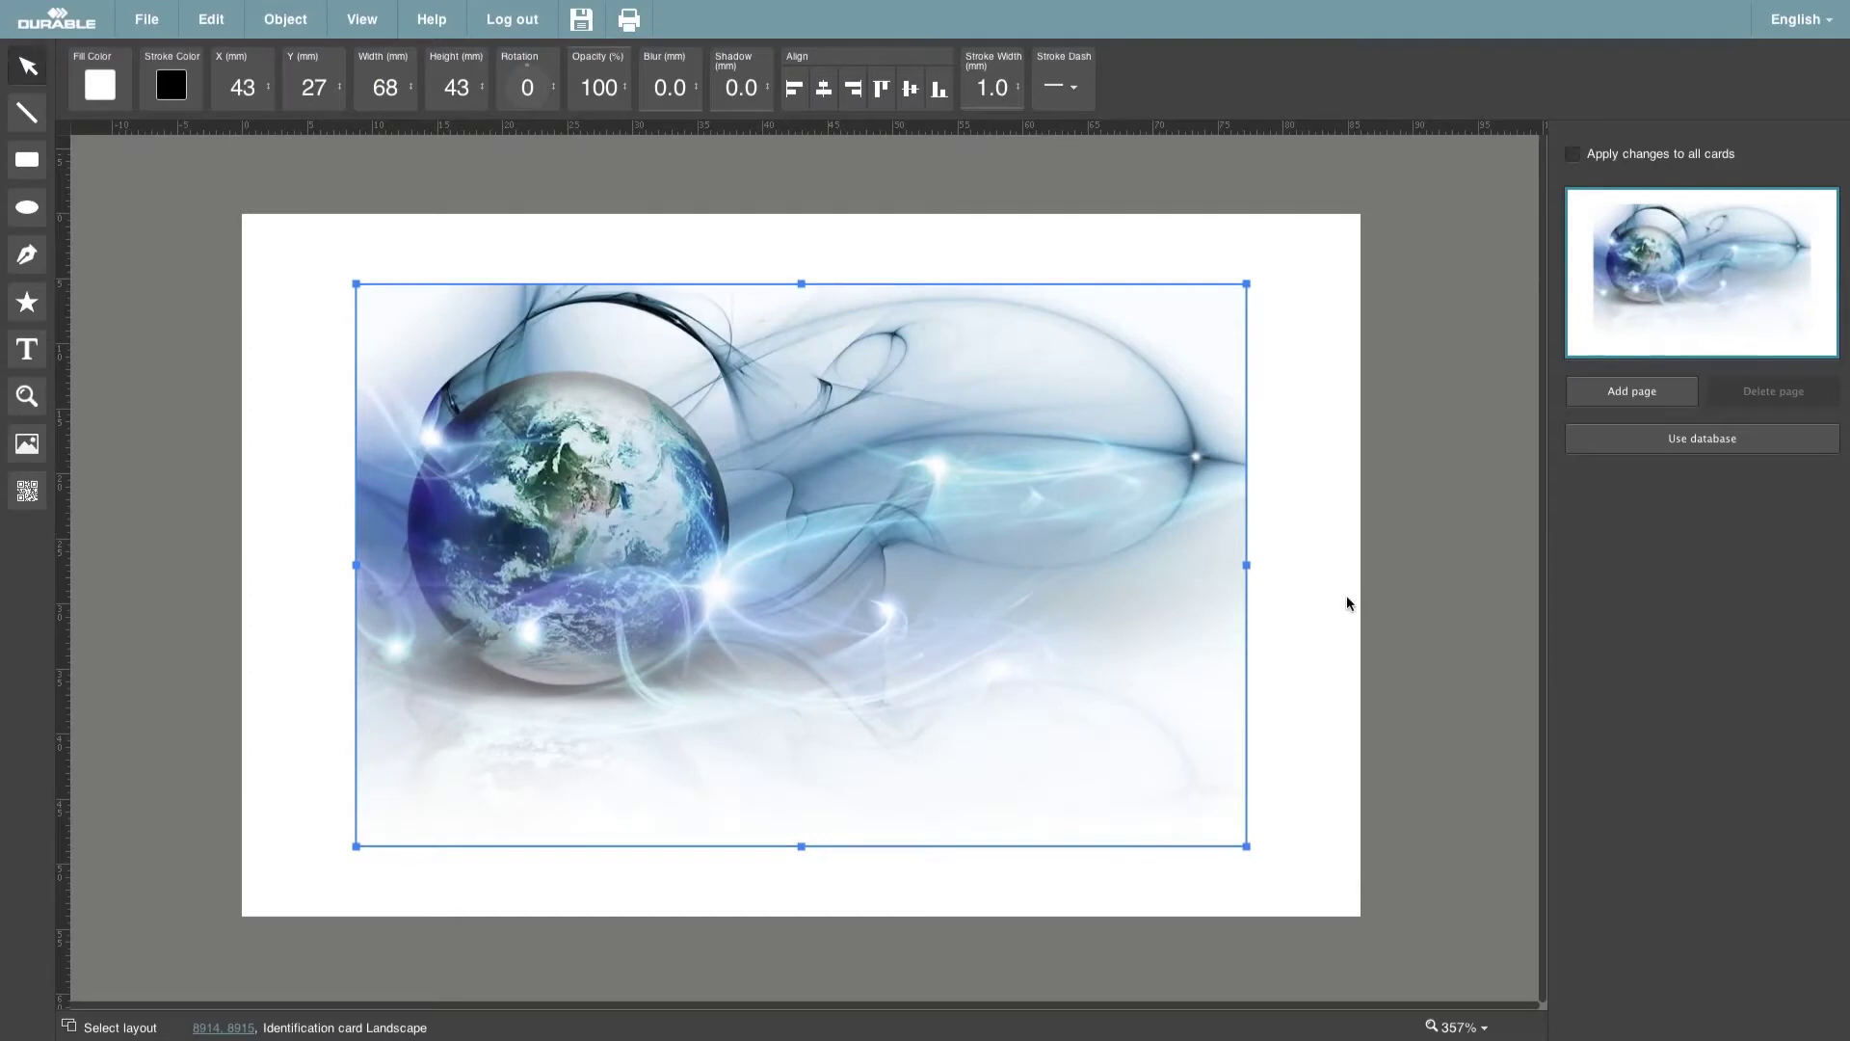
Step: Enlarge the background image from its opposite corners so that it covers the whole card
{"action": "left_click_drag", "start_coordinate": [1252, 280], "coordinate": [1311, 247]}
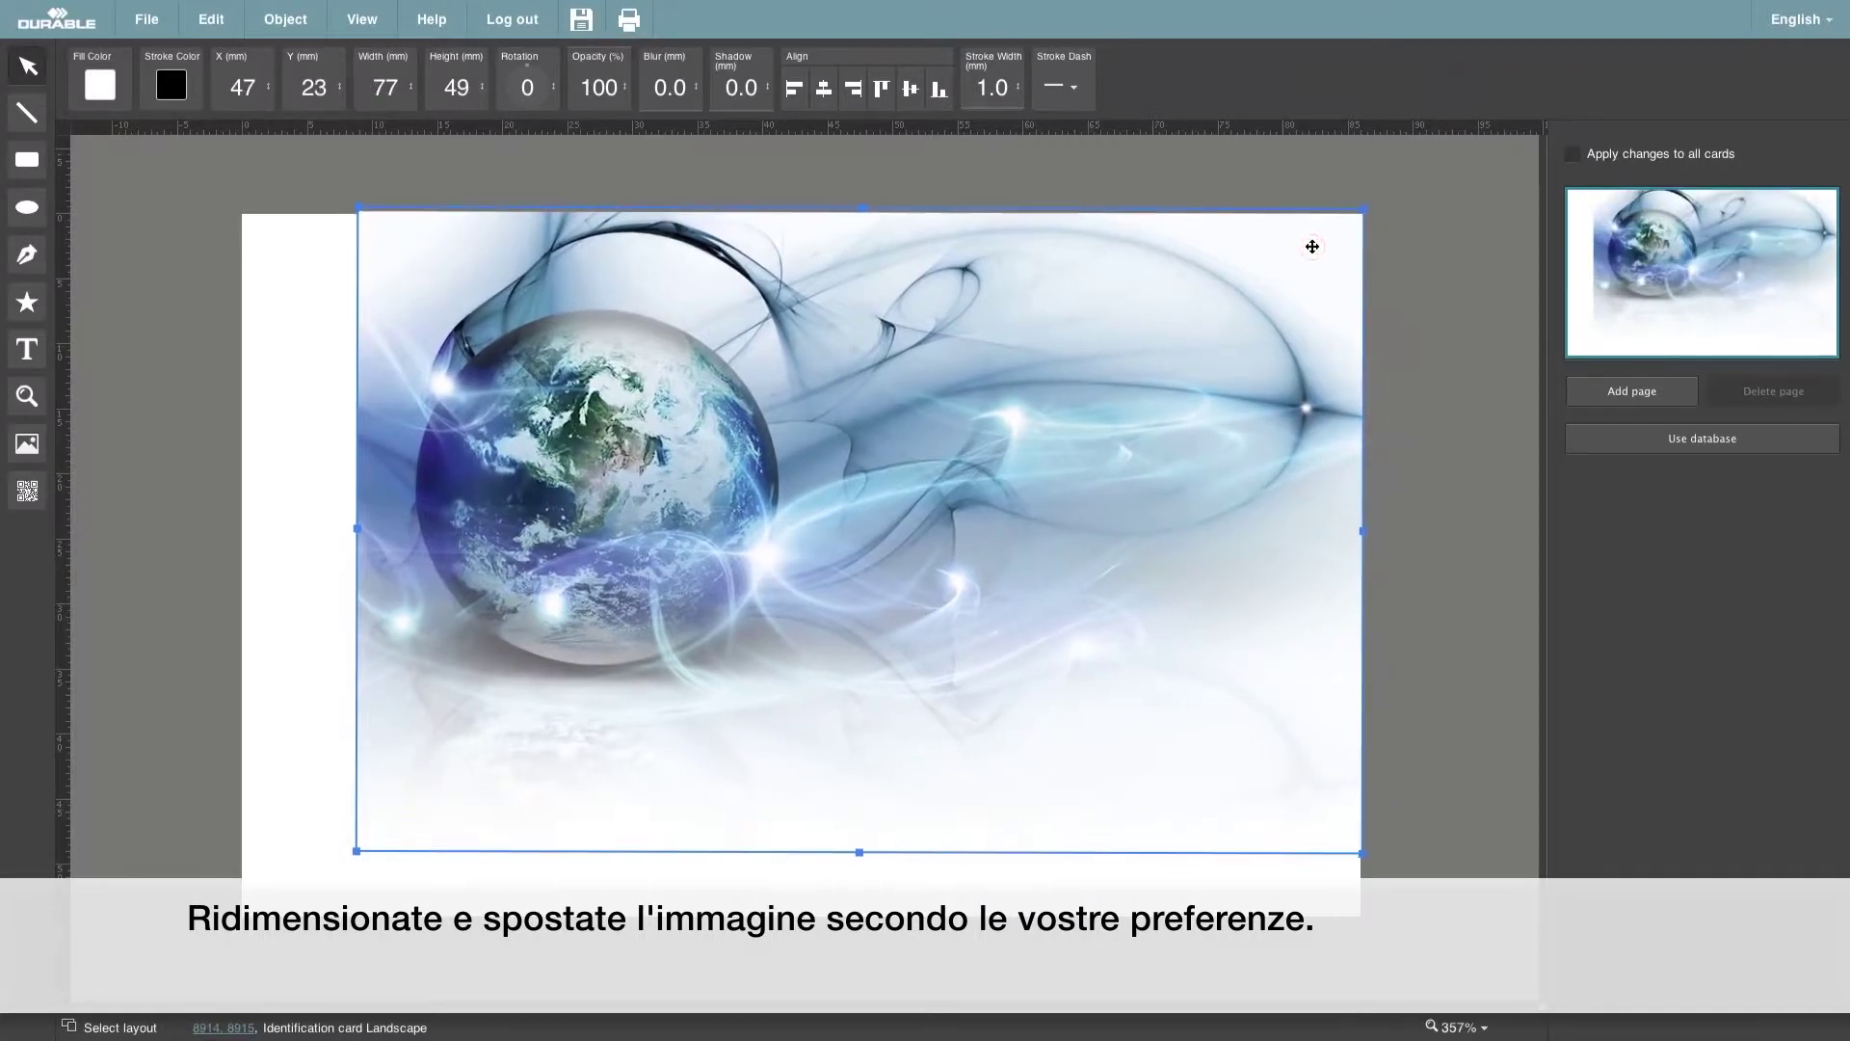
{"action": "left_click_drag", "start_coordinate": [356, 852], "coordinate": [233, 927]}
{"action": "left_click", "coordinate": [199, 887]}
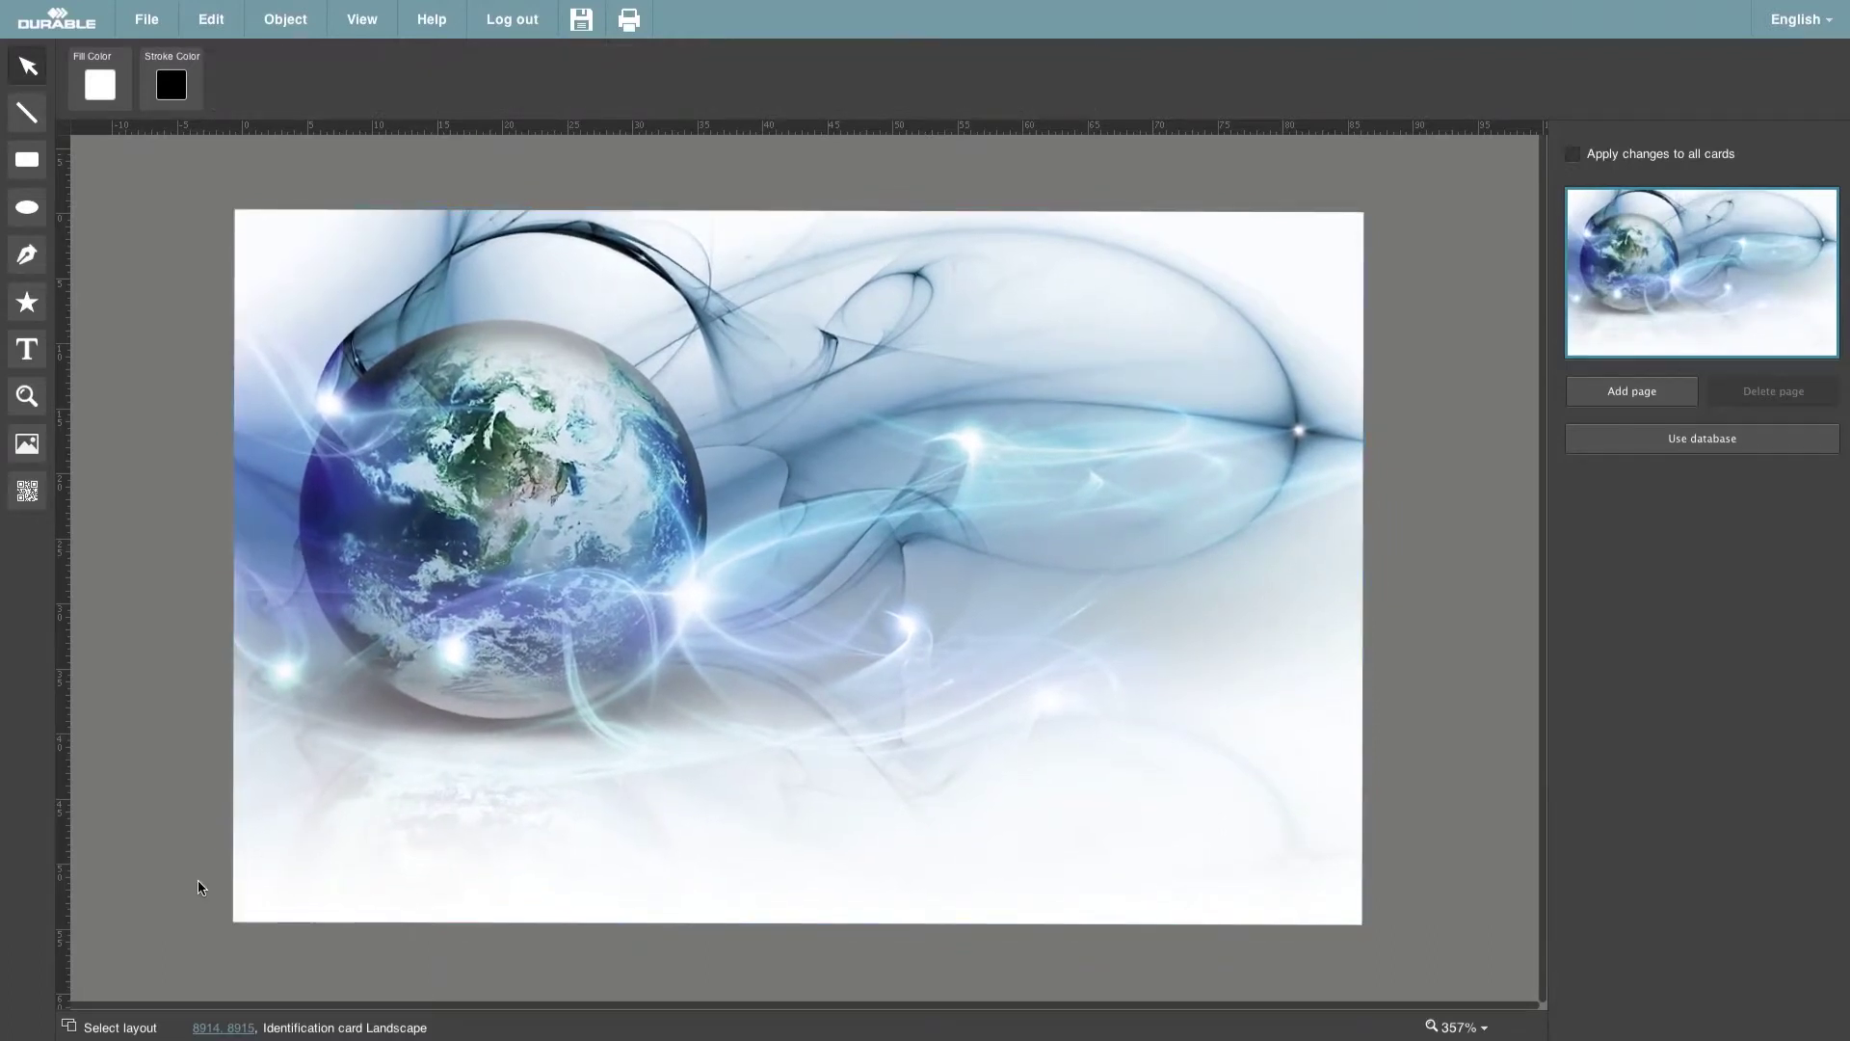
Step: Import the Company logo, enlarge it to about 87 by 13 mm across the card's full width, and position it near the card's upper edge
{"action": "left_click", "coordinate": [27, 444]}
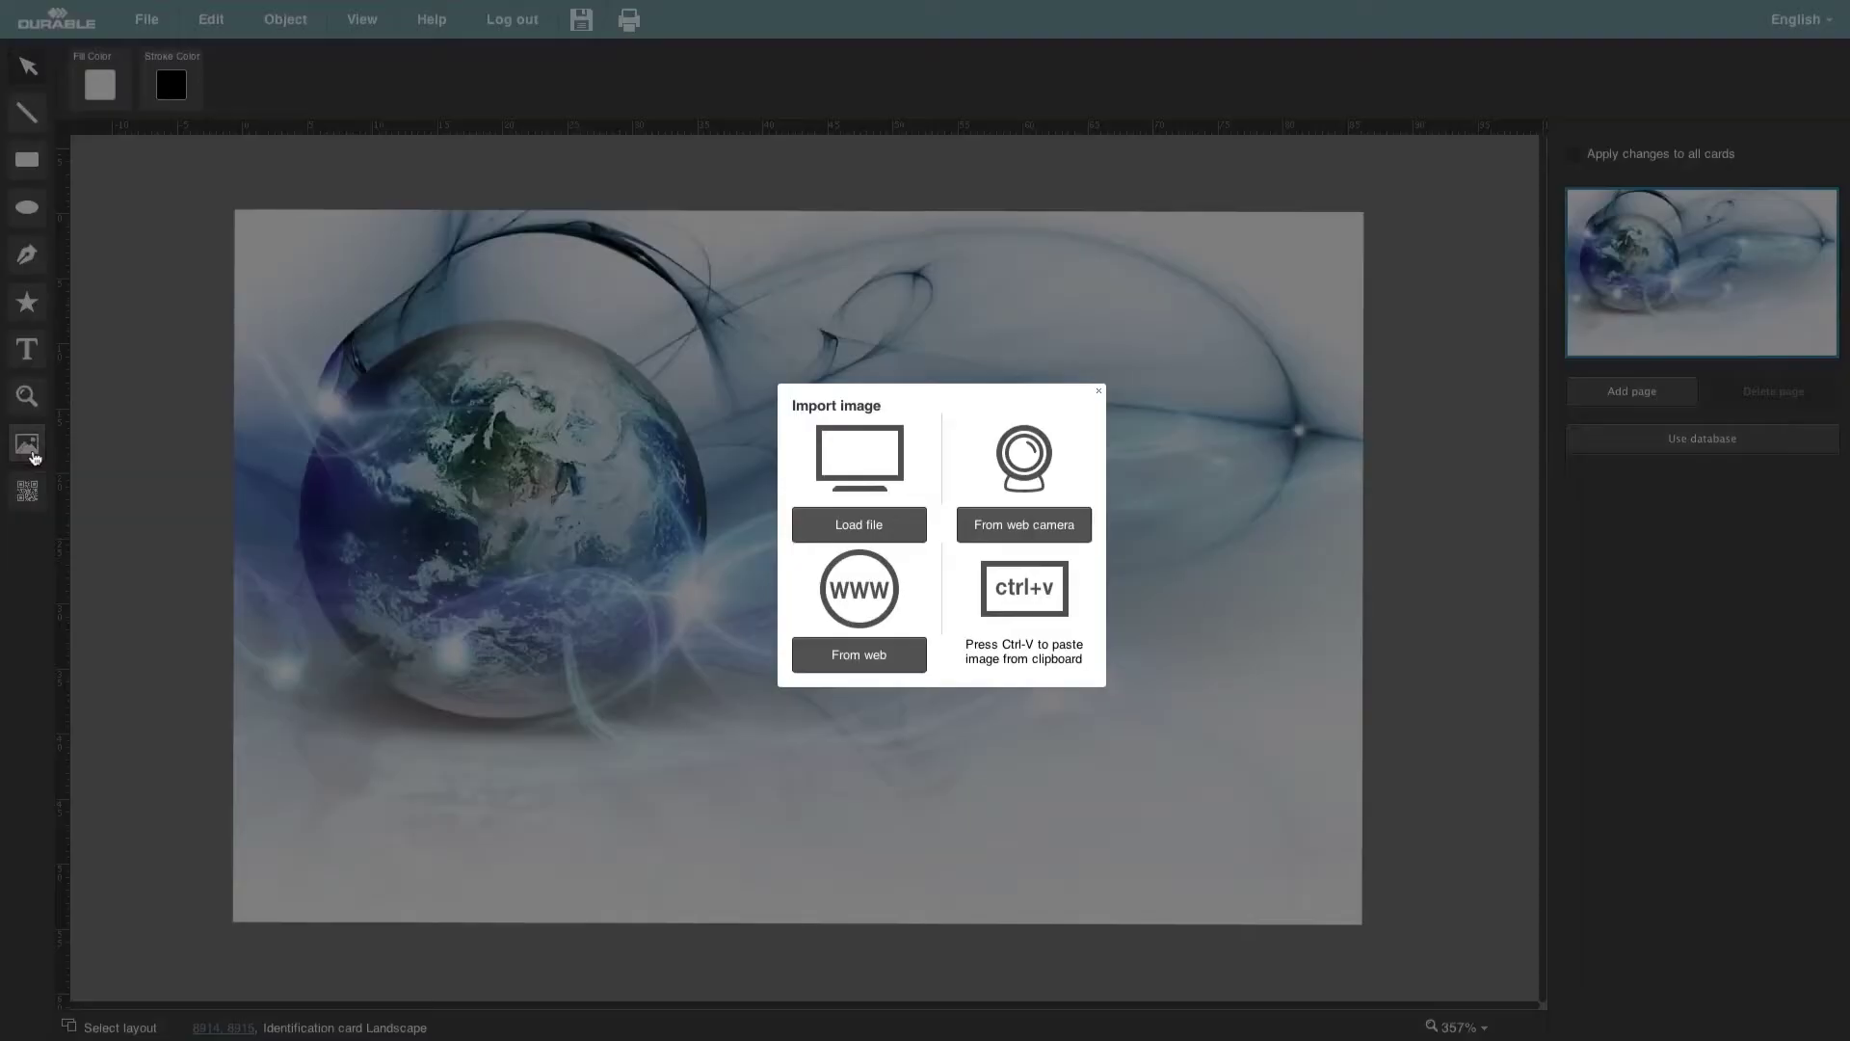
{"action": "left_click", "coordinate": [834, 528]}
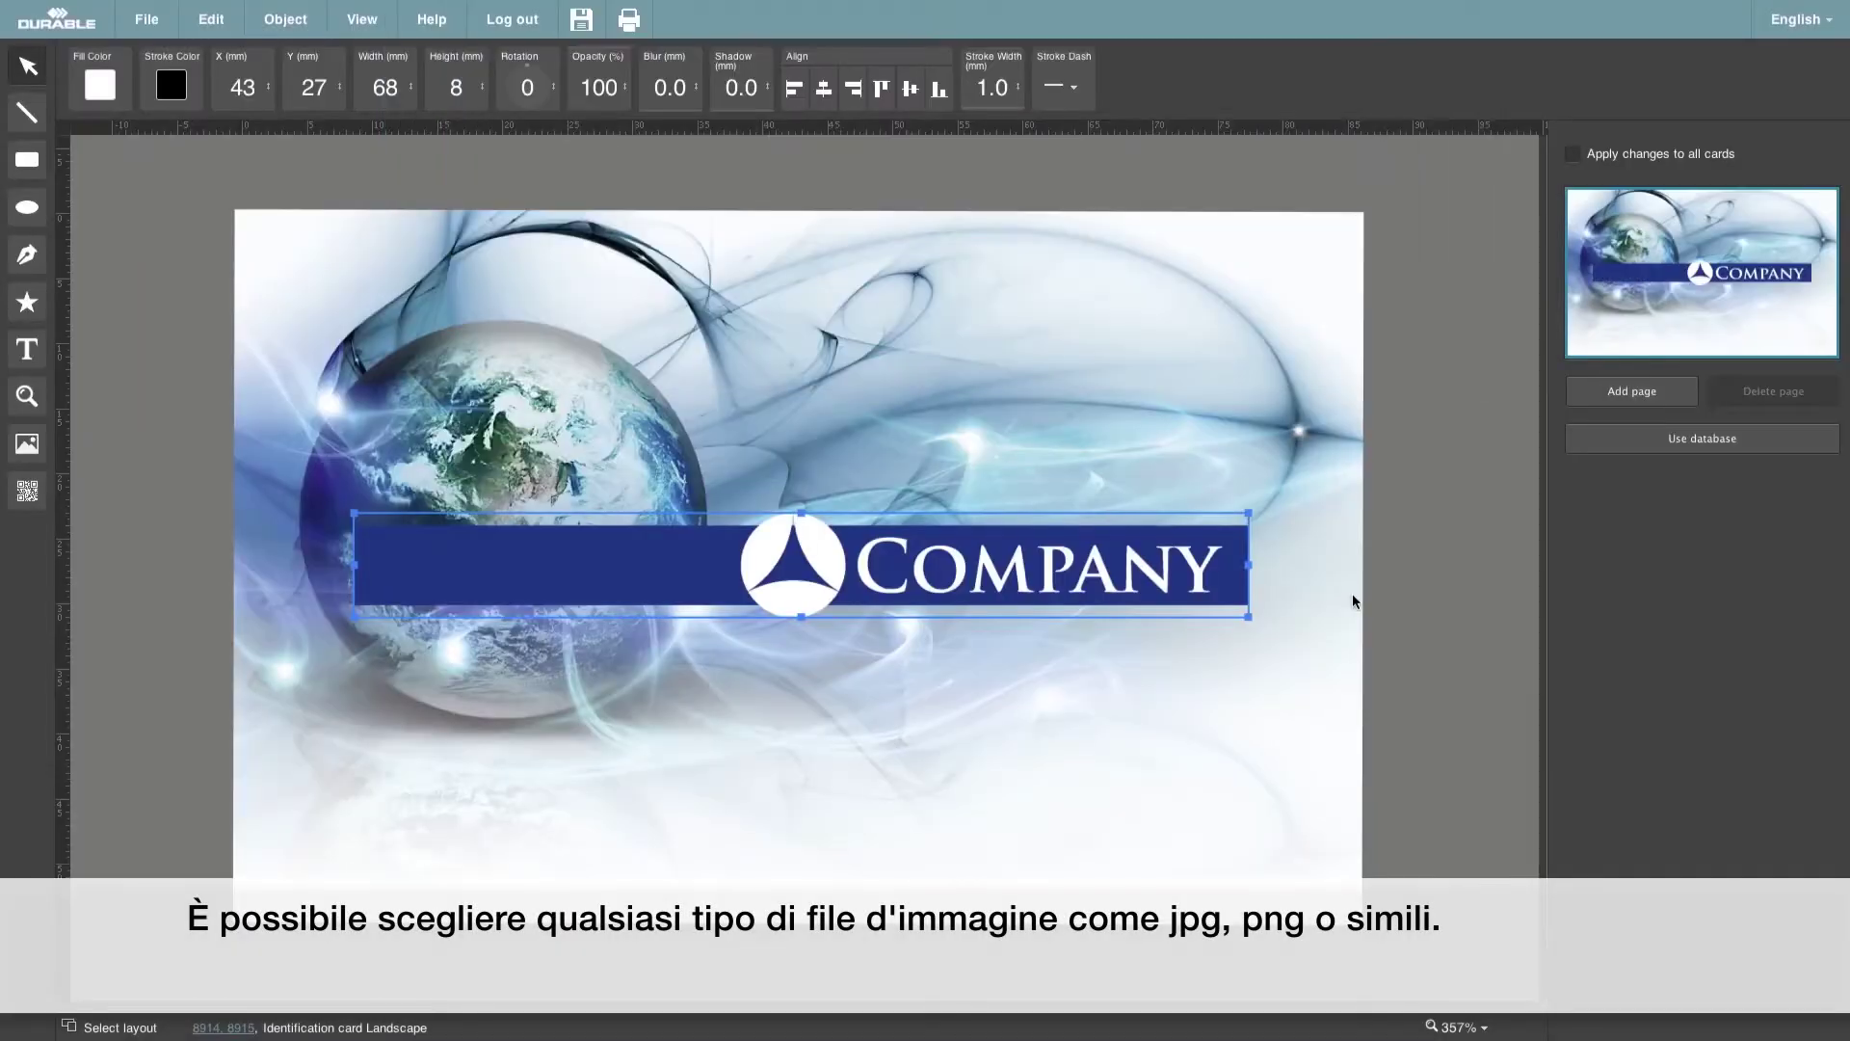
{"action": "left_click_drag", "start_coordinate": [1189, 582], "coordinate": [1178, 373]}
{"action": "left_click_drag", "start_coordinate": [1267, 301], "coordinate": [1369, 266]}
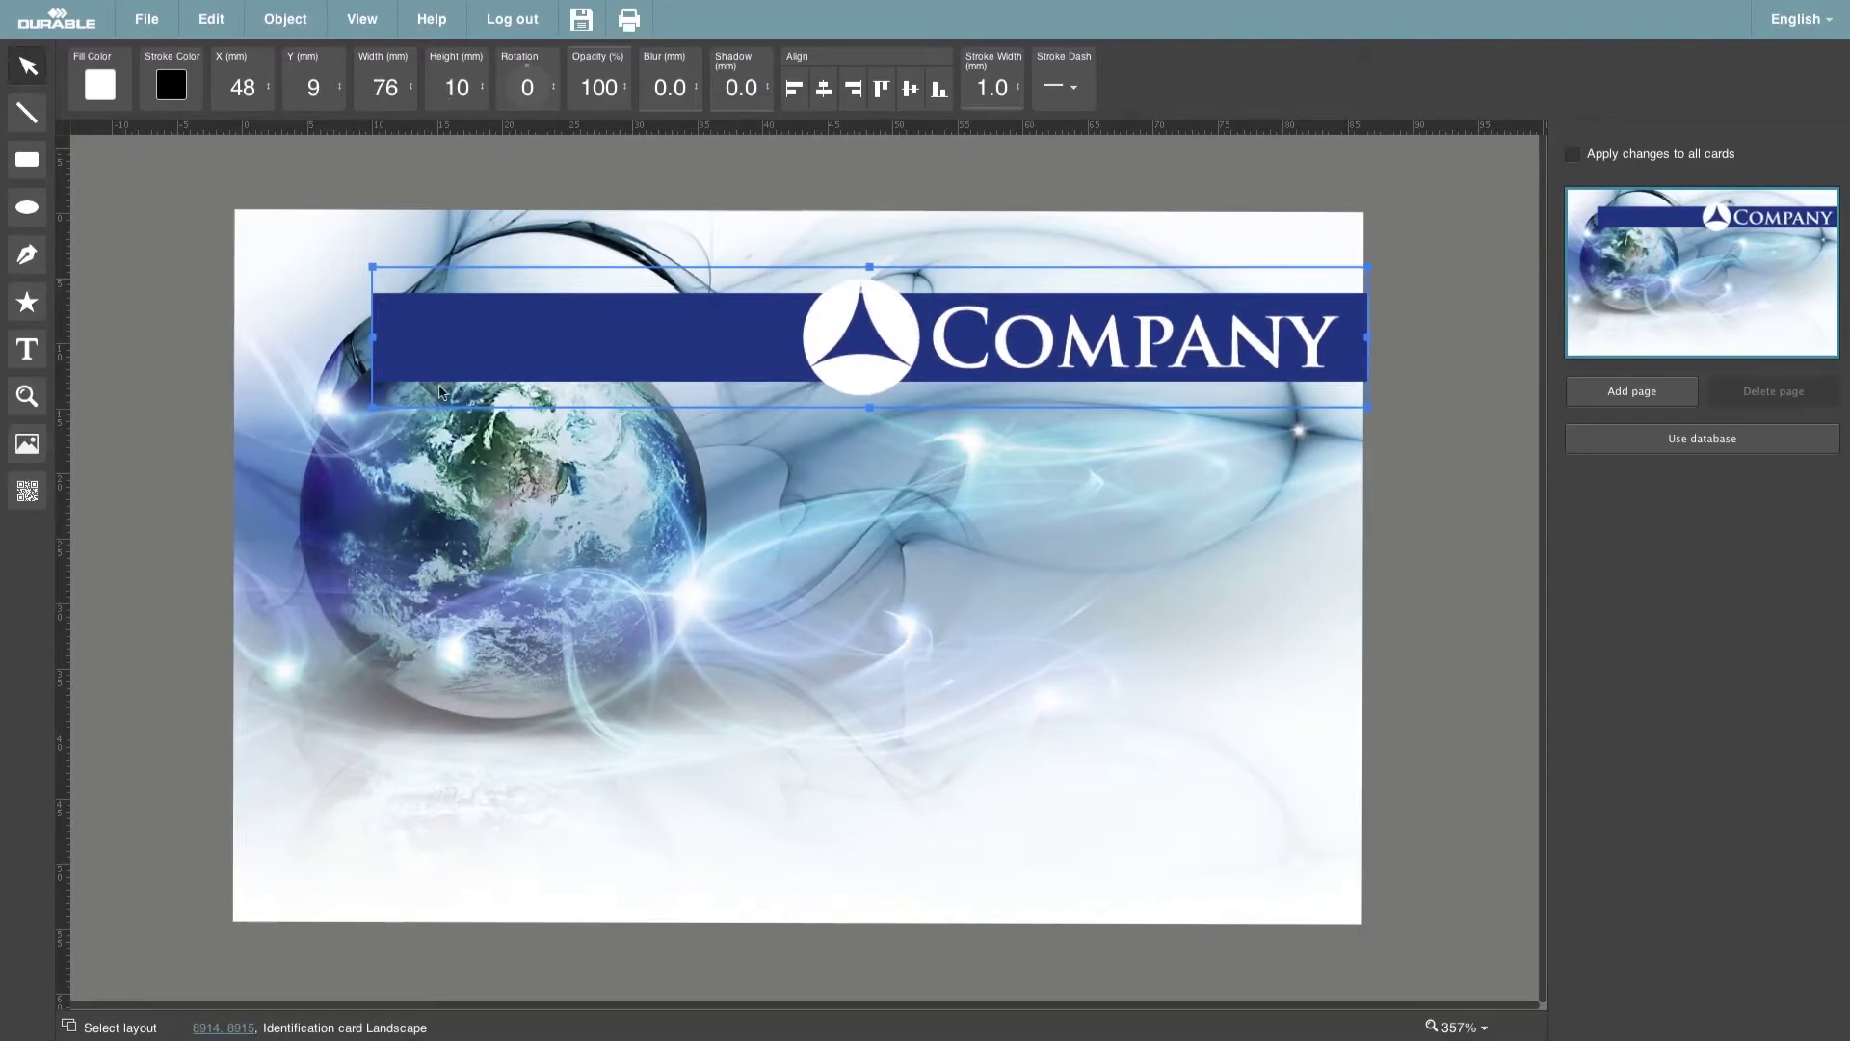
{"action": "left_click_drag", "start_coordinate": [372, 412], "coordinate": [230, 444]}
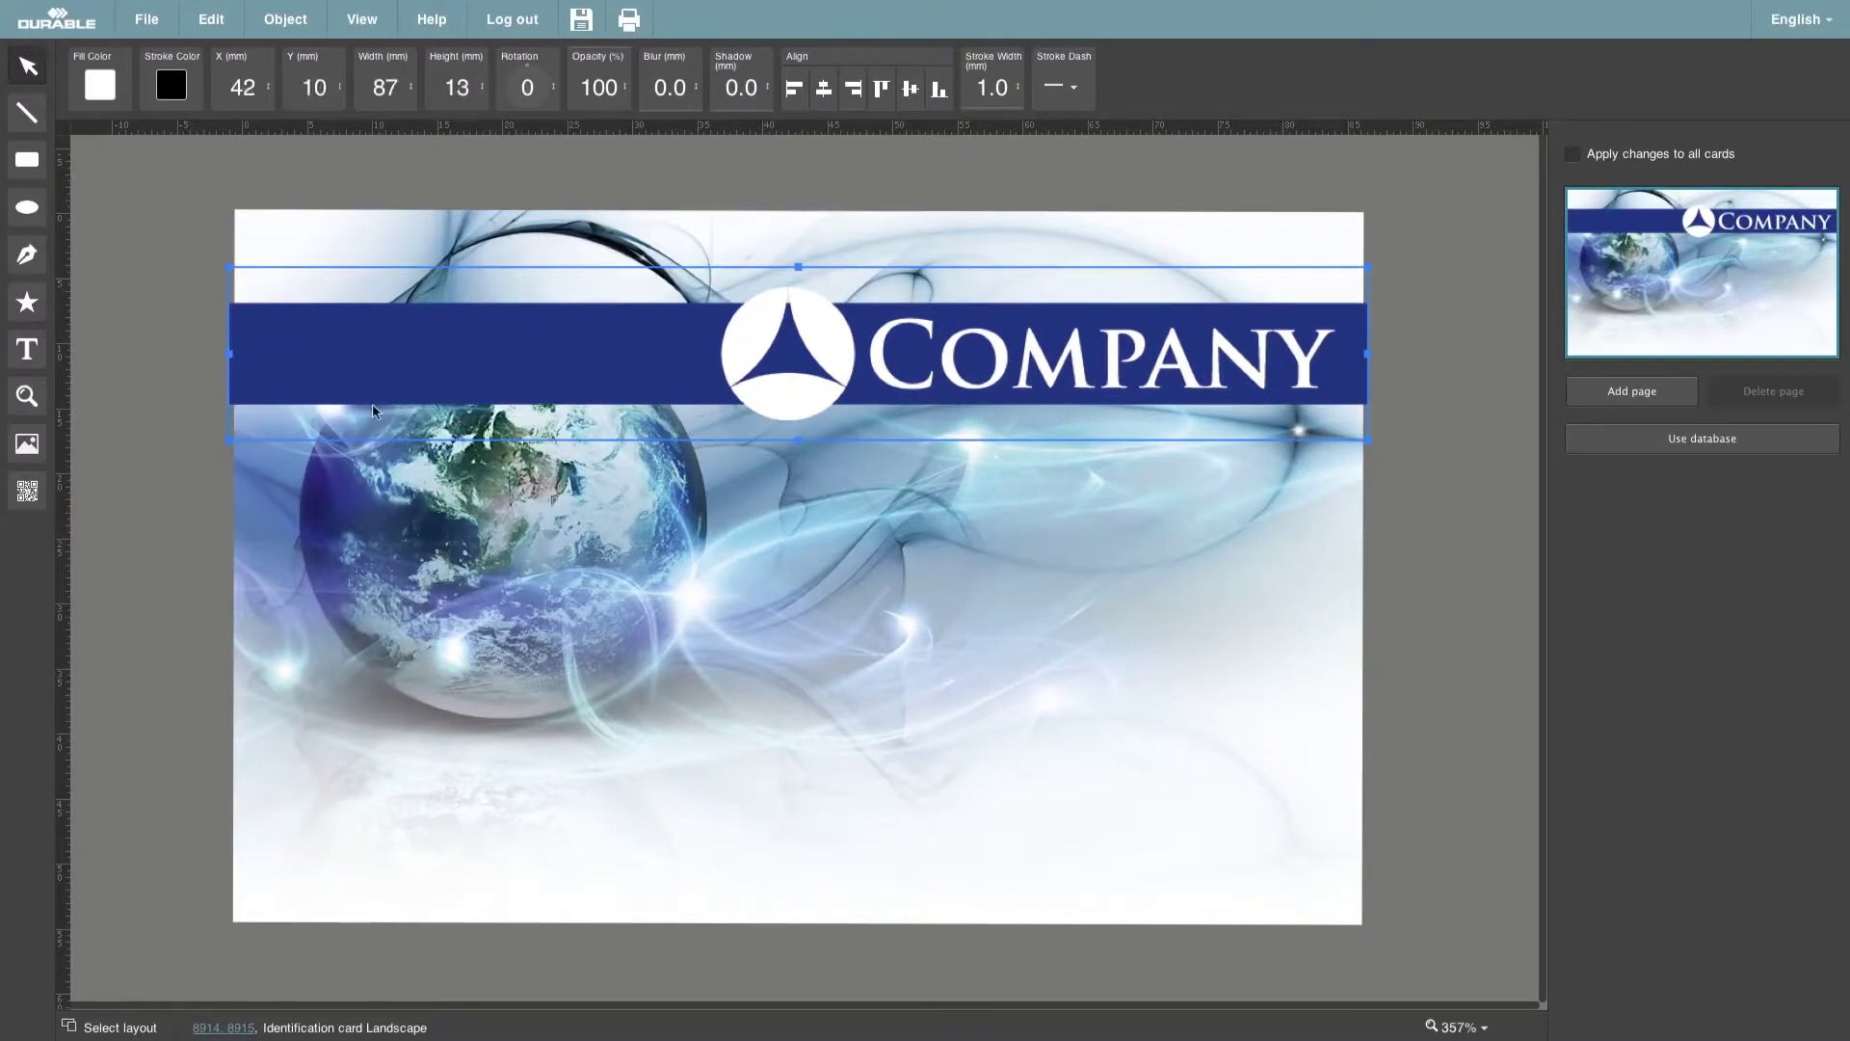
{"action": "left_click_drag", "start_coordinate": [748, 384], "coordinate": [747, 337]}
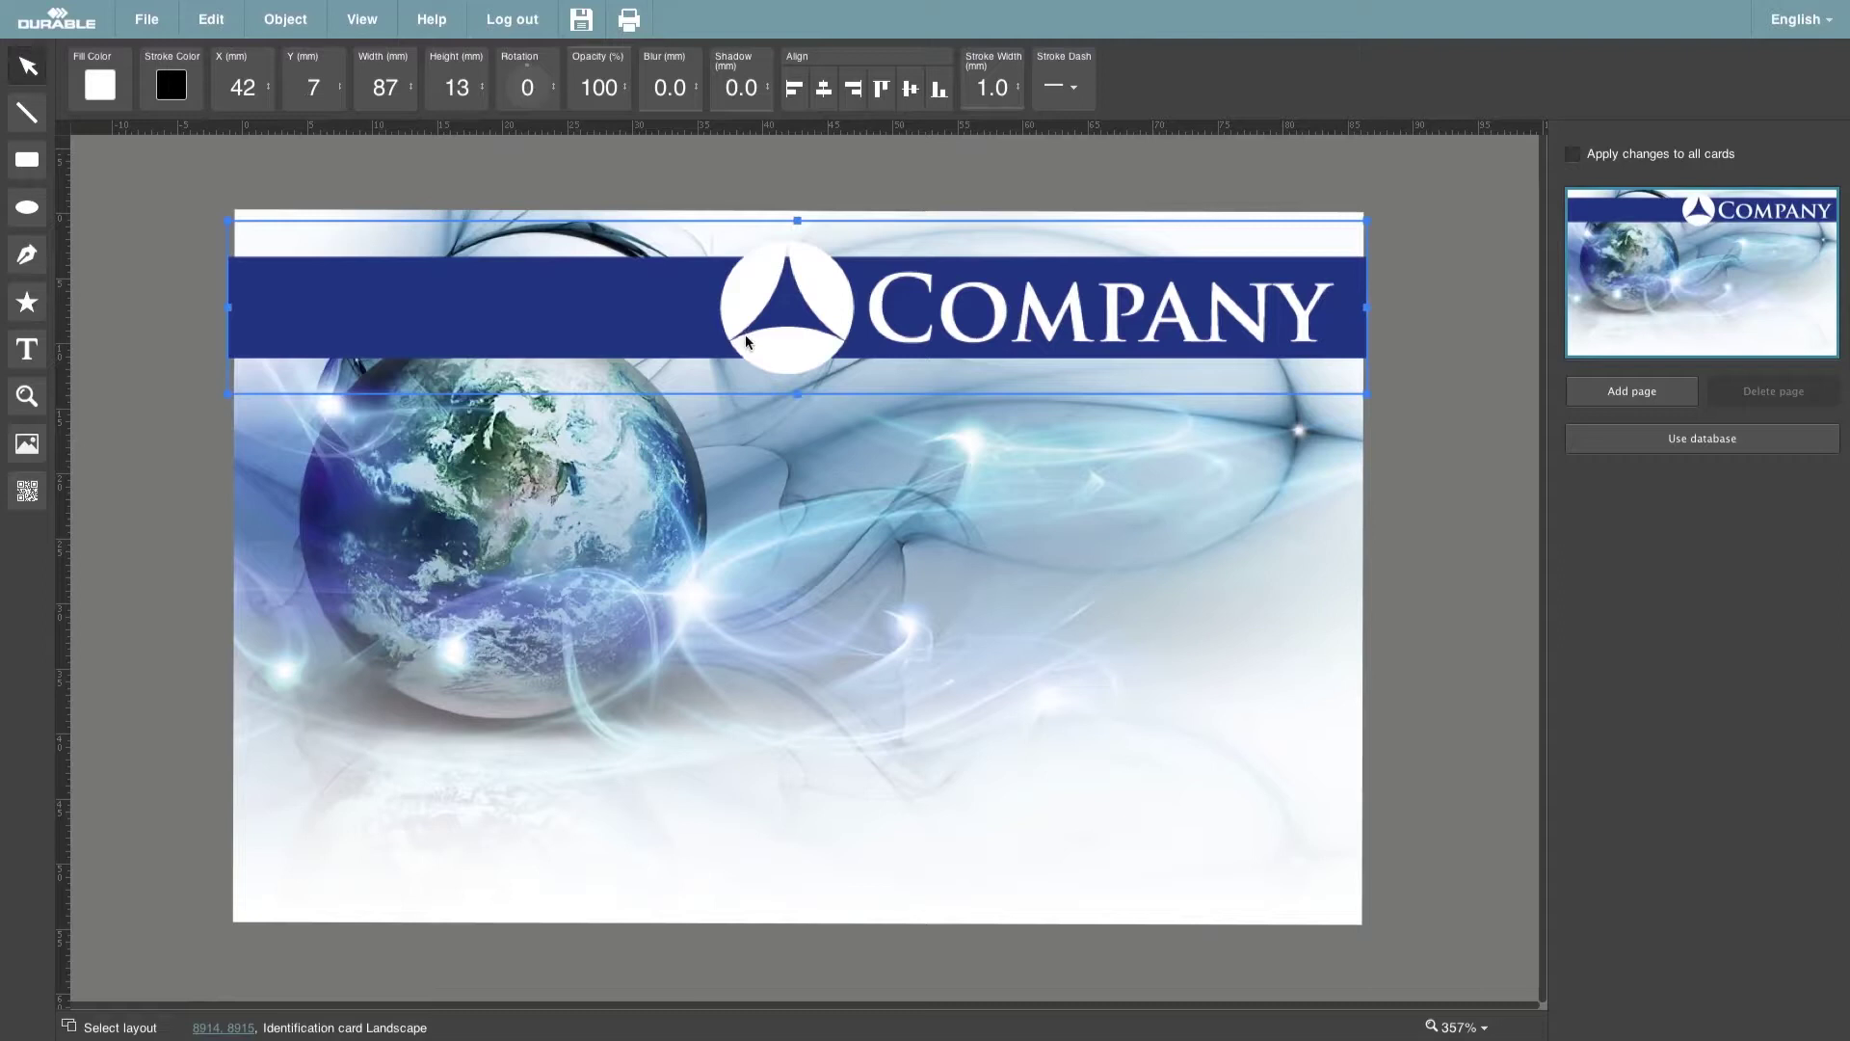
{"action": "left_click", "coordinate": [1430, 353]}
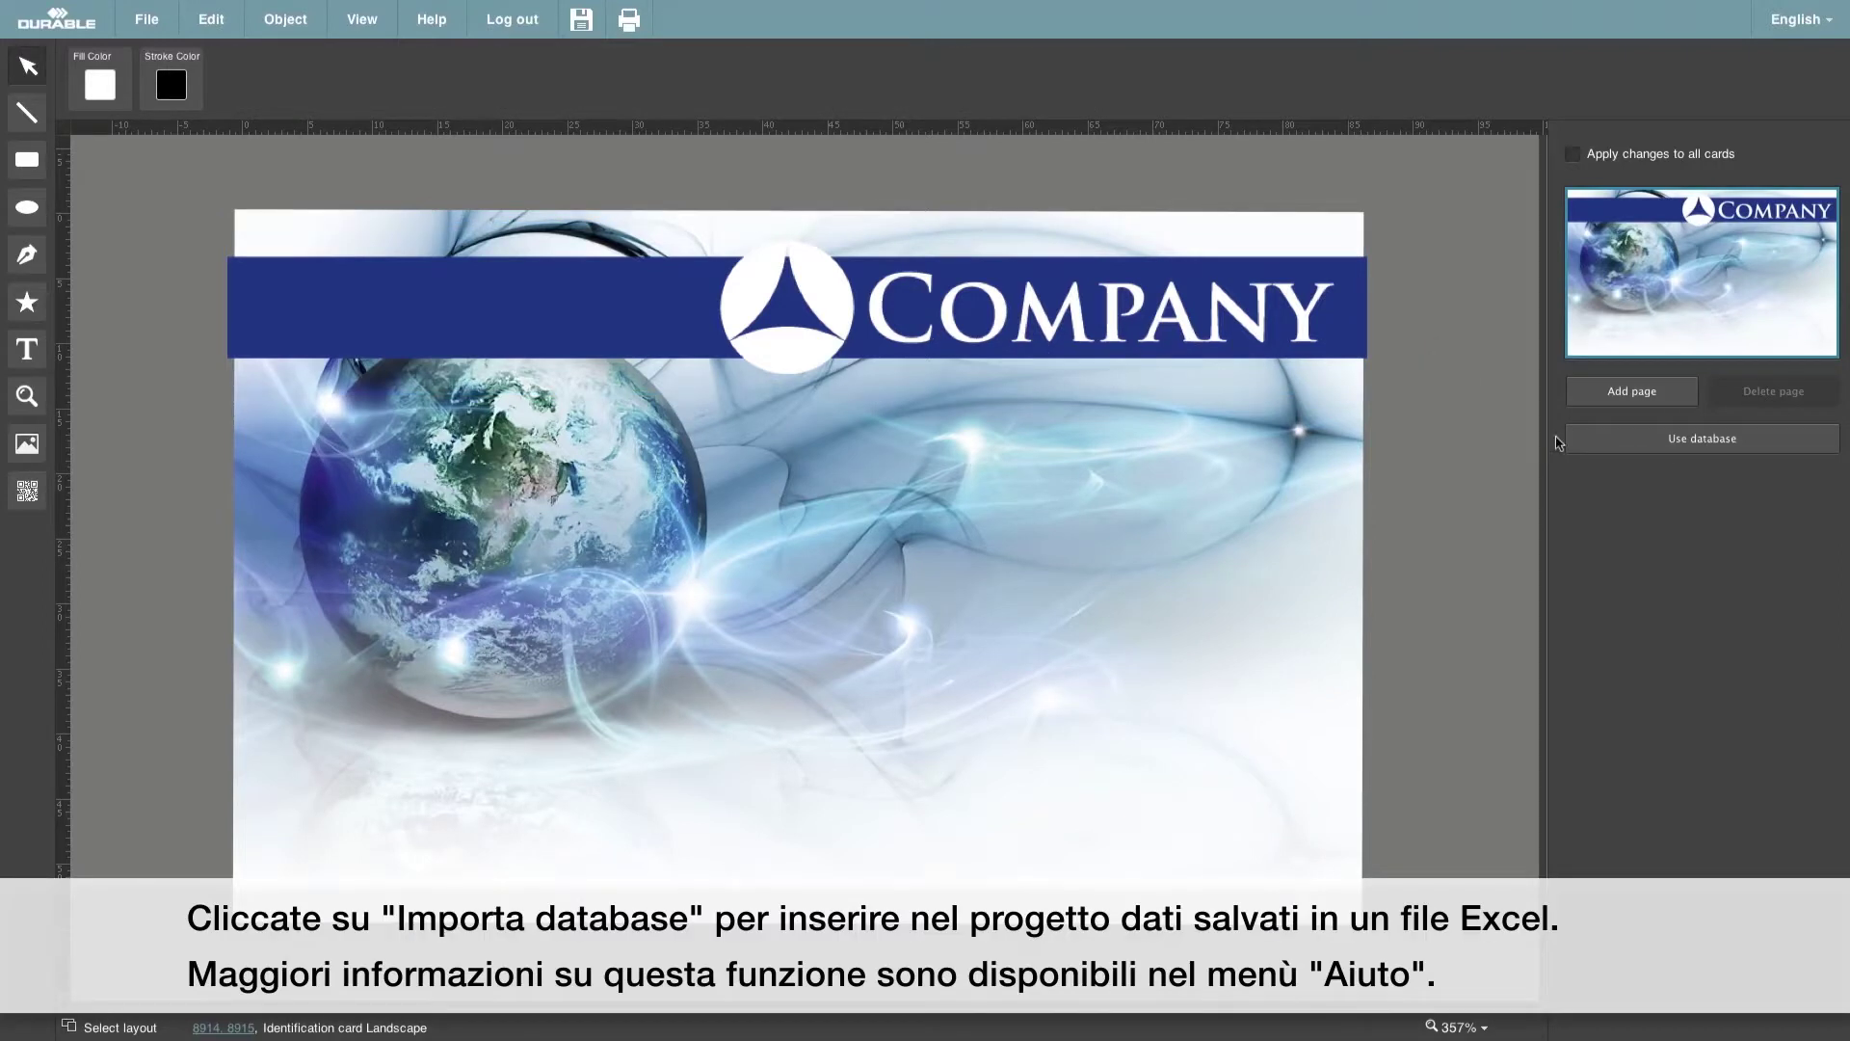
Step: Load Database.xlsx from the Cards folder as the card's database
{"action": "left_click", "coordinate": [1583, 444]}
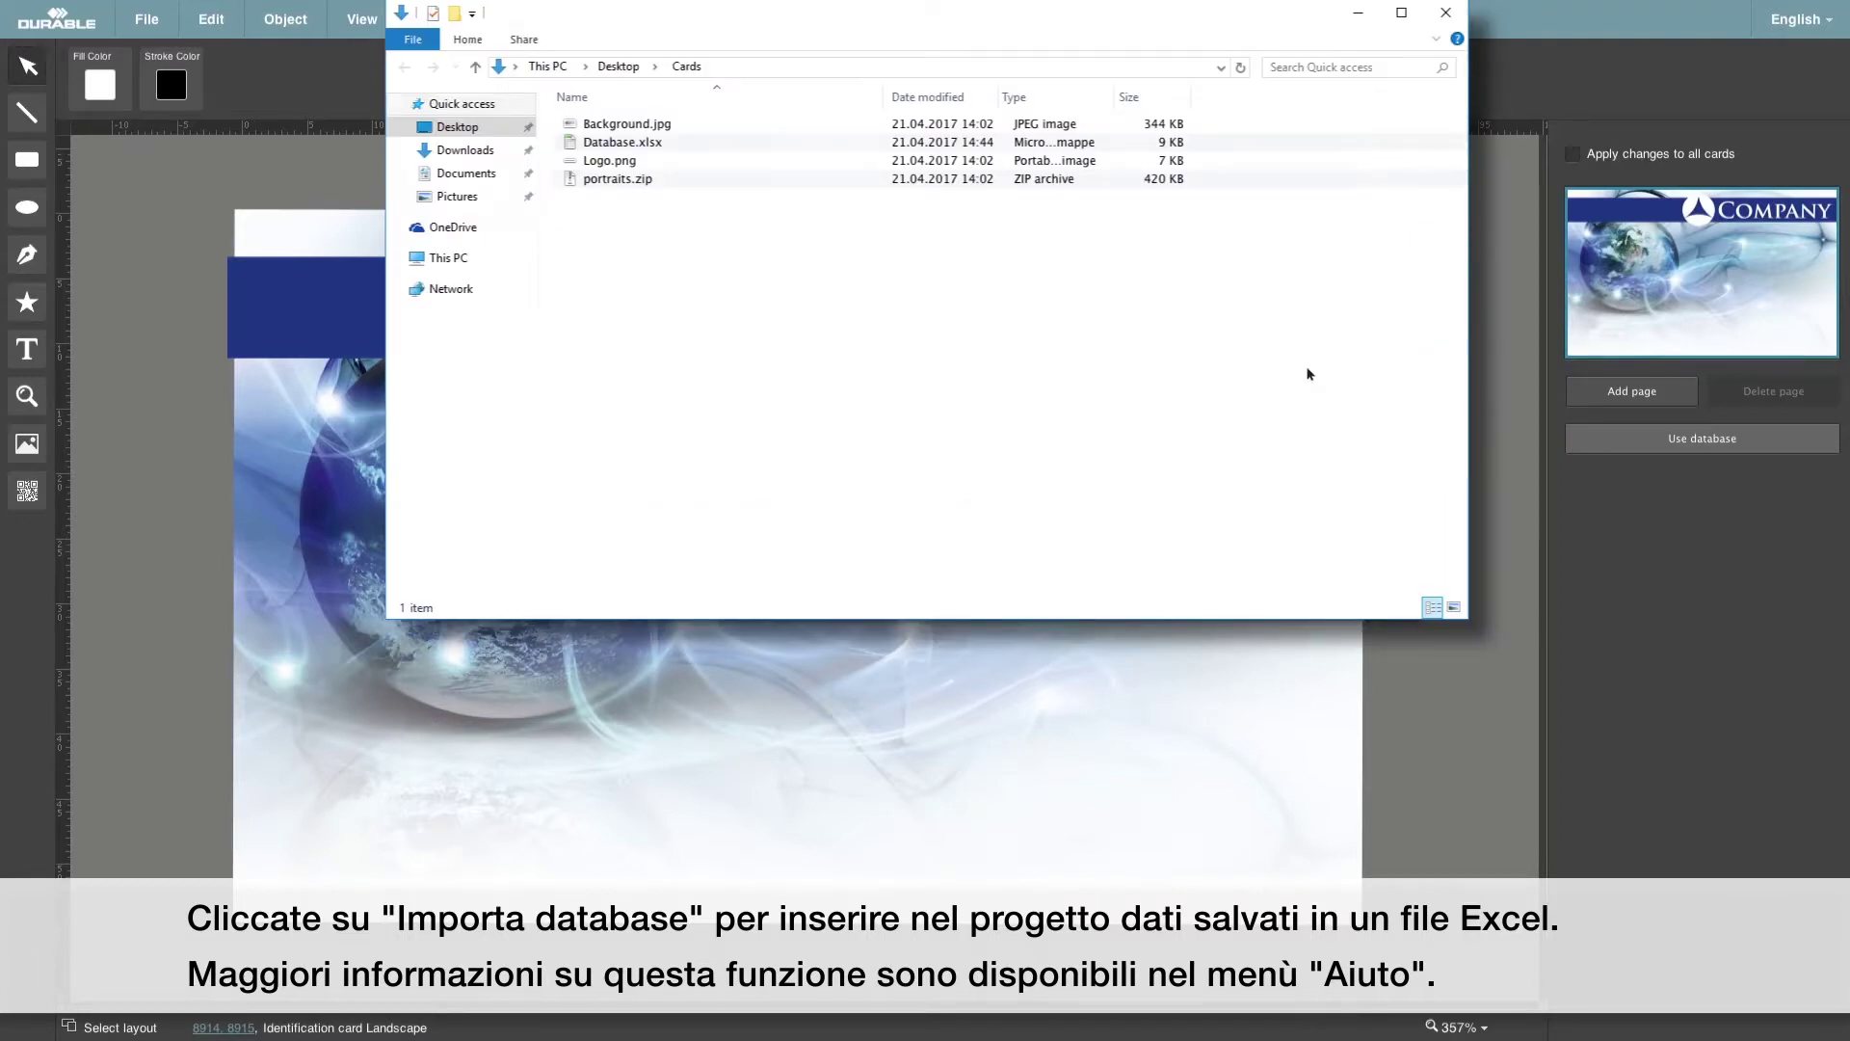
{"action": "left_click", "coordinate": [653, 144]}
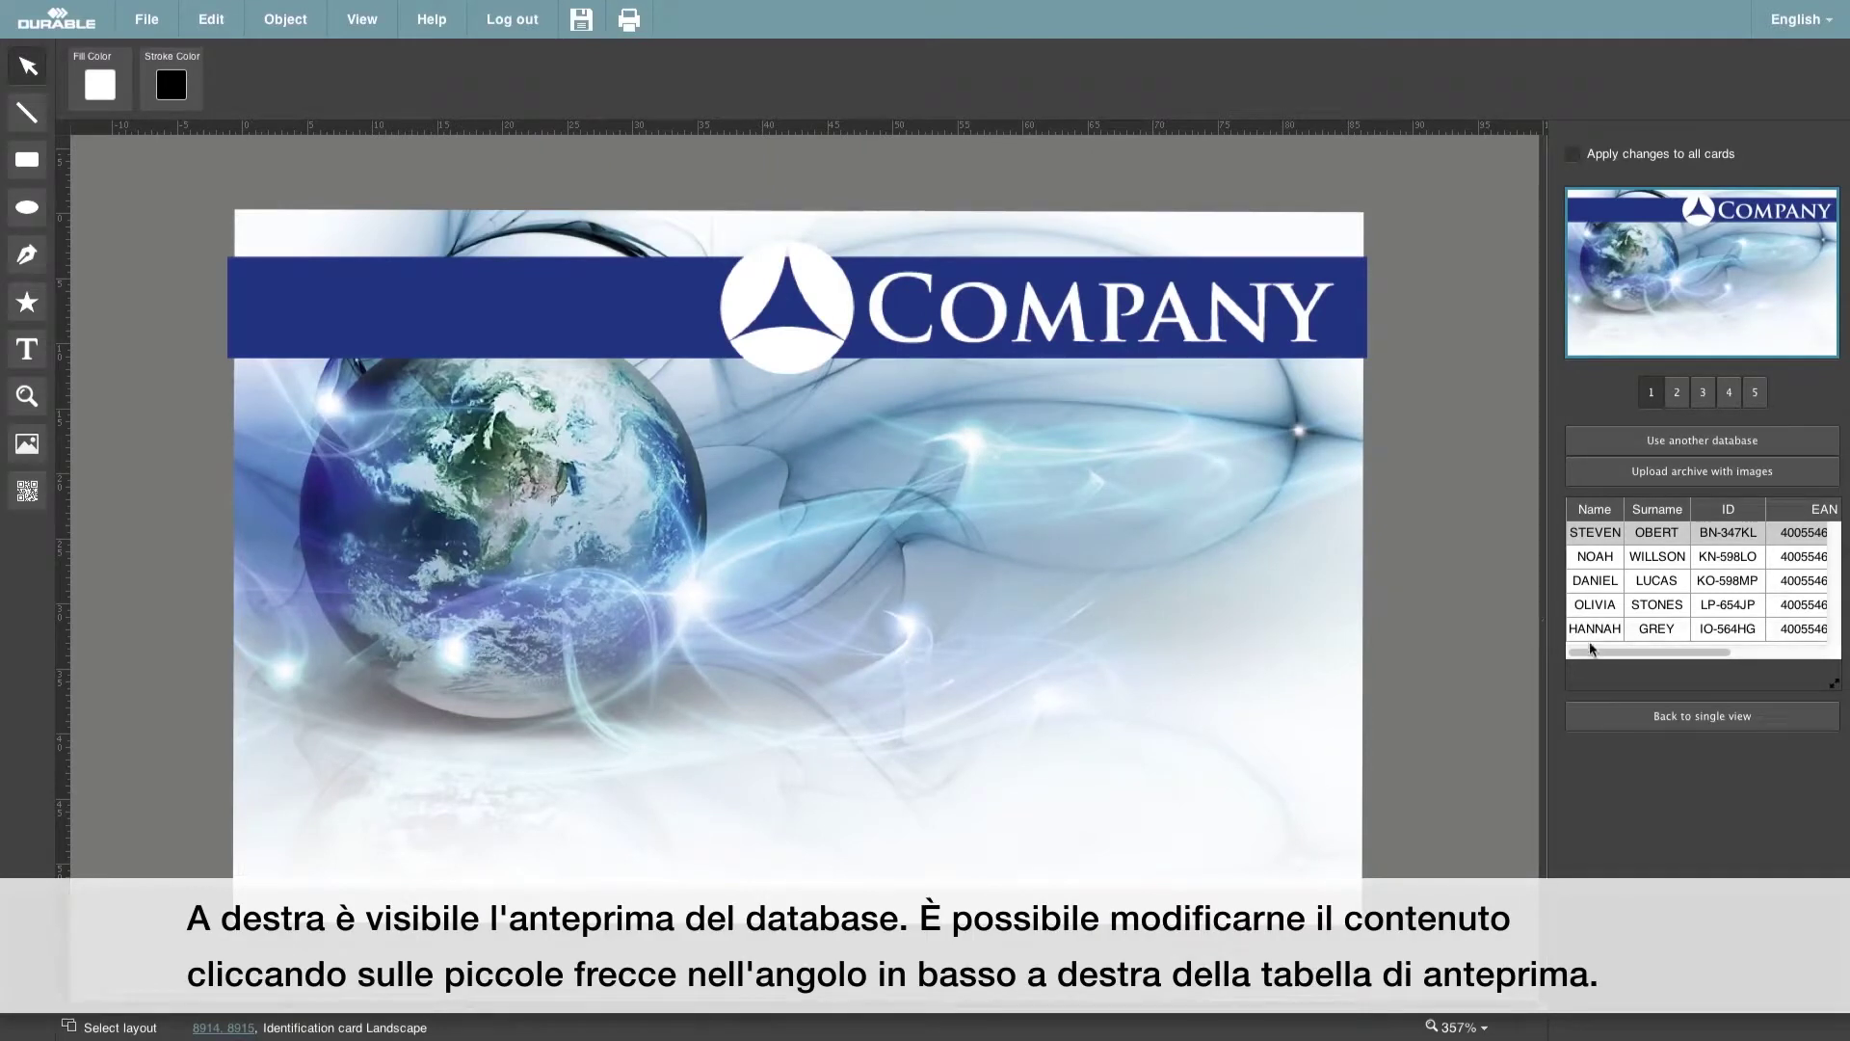
{"action": "mouse_move", "coordinate": [1595, 654]}
{"action": "left_mouse_down"}
{"action": "mouse_move", "coordinate": [1708, 648]}
{"action": "mouse_move", "coordinate": [1610, 653]}
{"action": "left_mouse_up"}
Step: Merge the Name and Surname columns of the database into one column
{"action": "left_click", "coordinate": [1592, 511]}
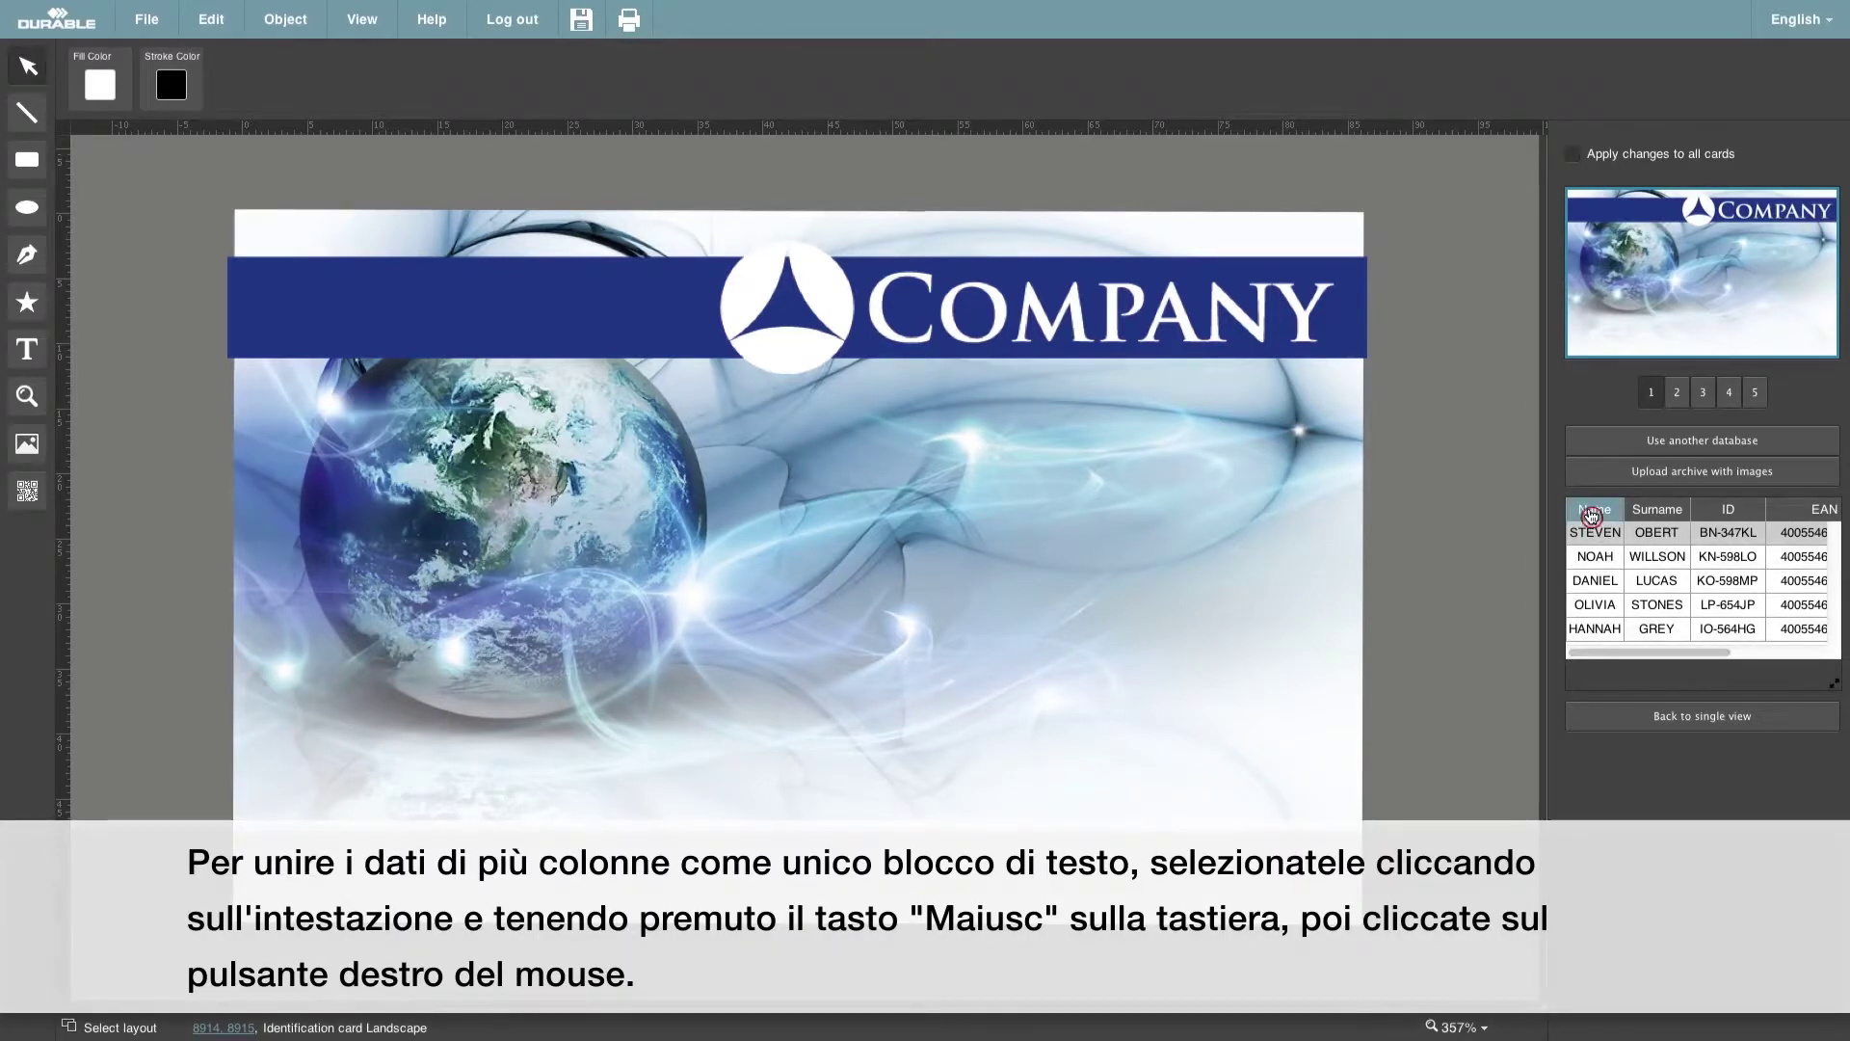
{"action": "left_click", "coordinate": [1636, 513], "text": "shift"}
{"action": "right_click", "coordinate": [1636, 514]}
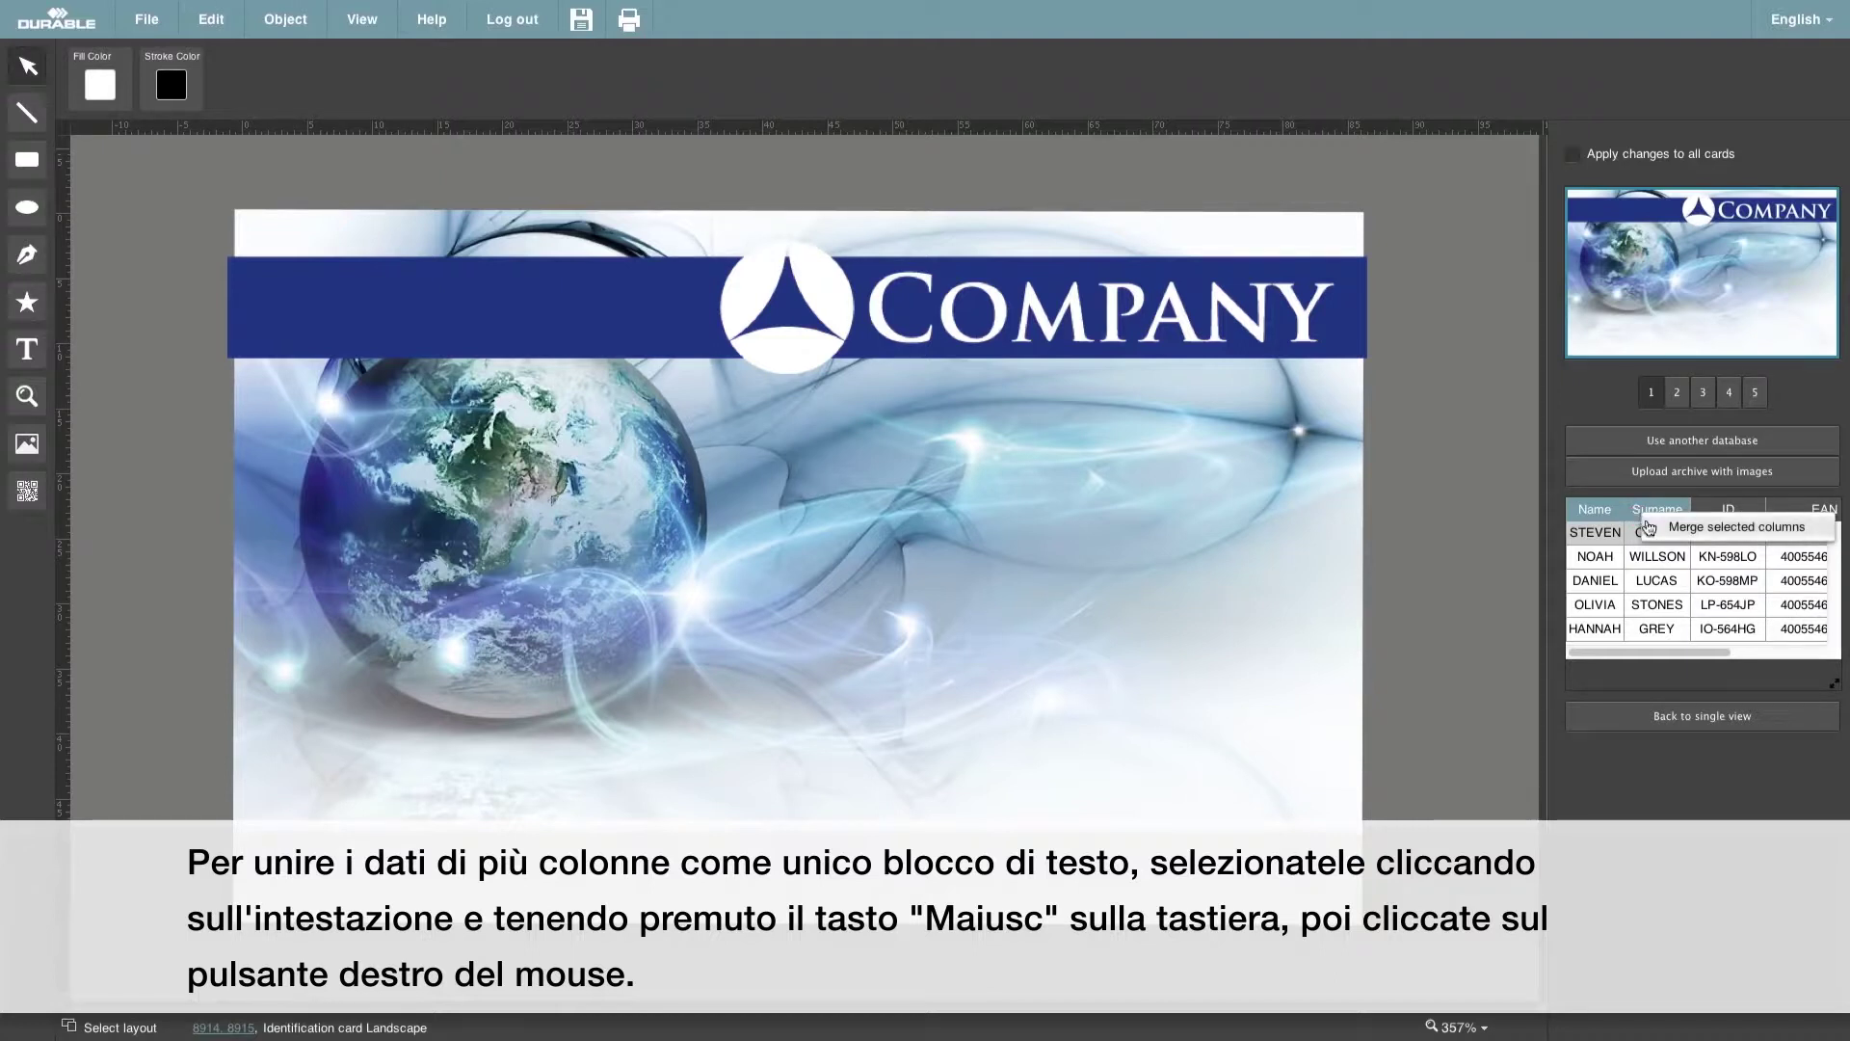
{"action": "left_click", "coordinate": [1654, 529]}
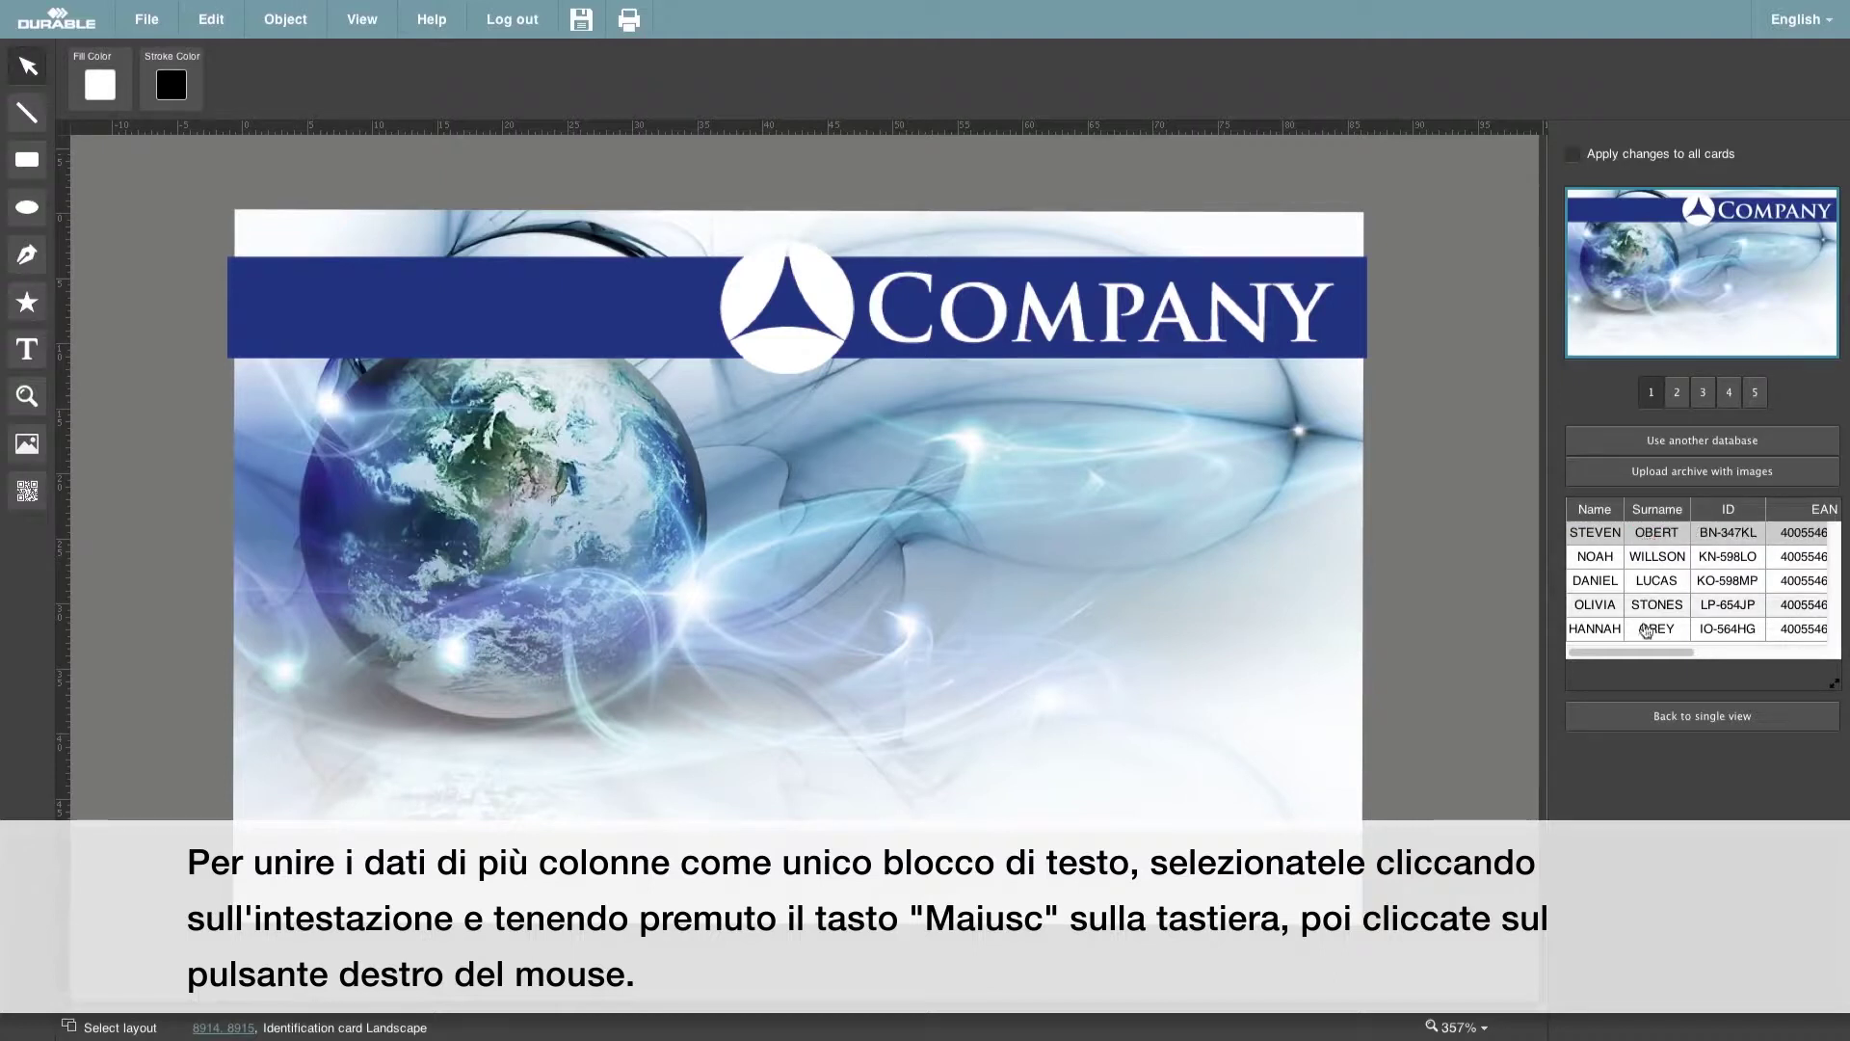
Step: Insert the merged Name Surname column as text on the card's lower part, at about X 47 mm, Y 42 mm
{"action": "left_click_drag", "start_coordinate": [1641, 658], "coordinate": [1778, 645]}
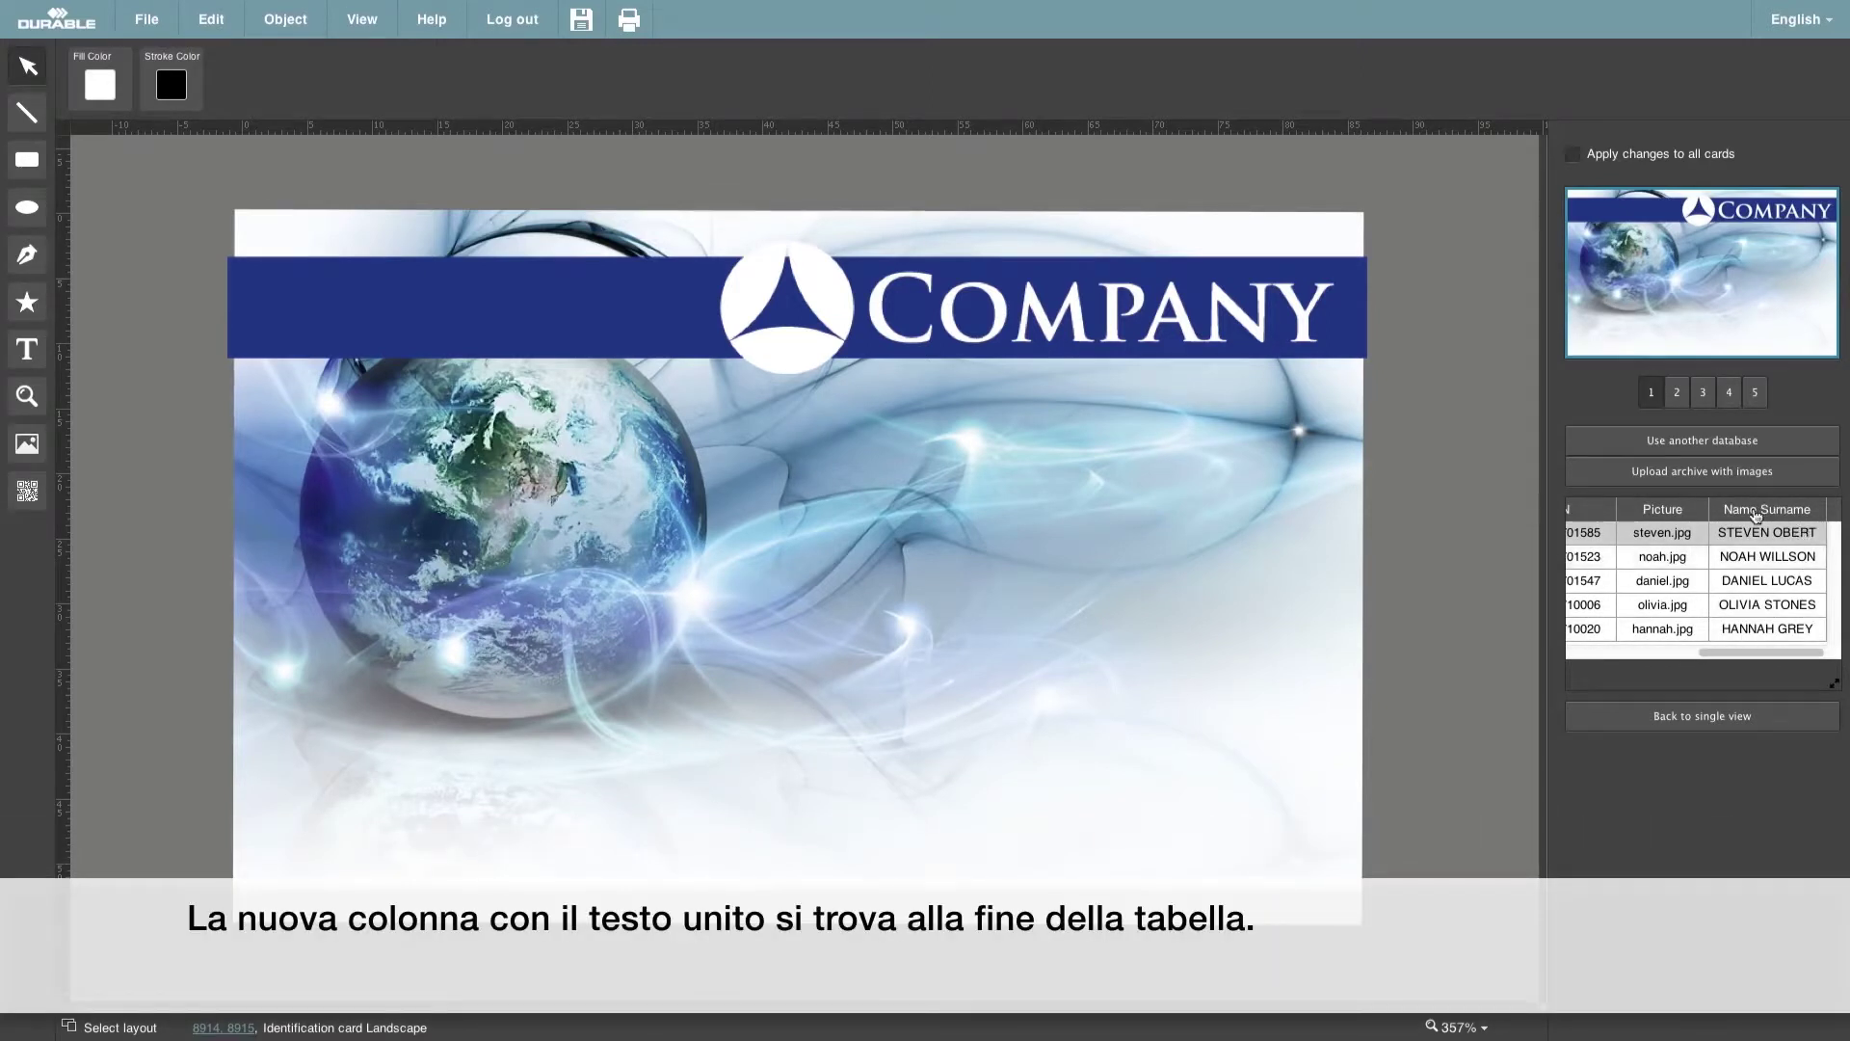
{"action": "left_click_drag", "start_coordinate": [1763, 516], "coordinate": [564, 754]}
{"action": "left_click", "coordinate": [921, 710]}
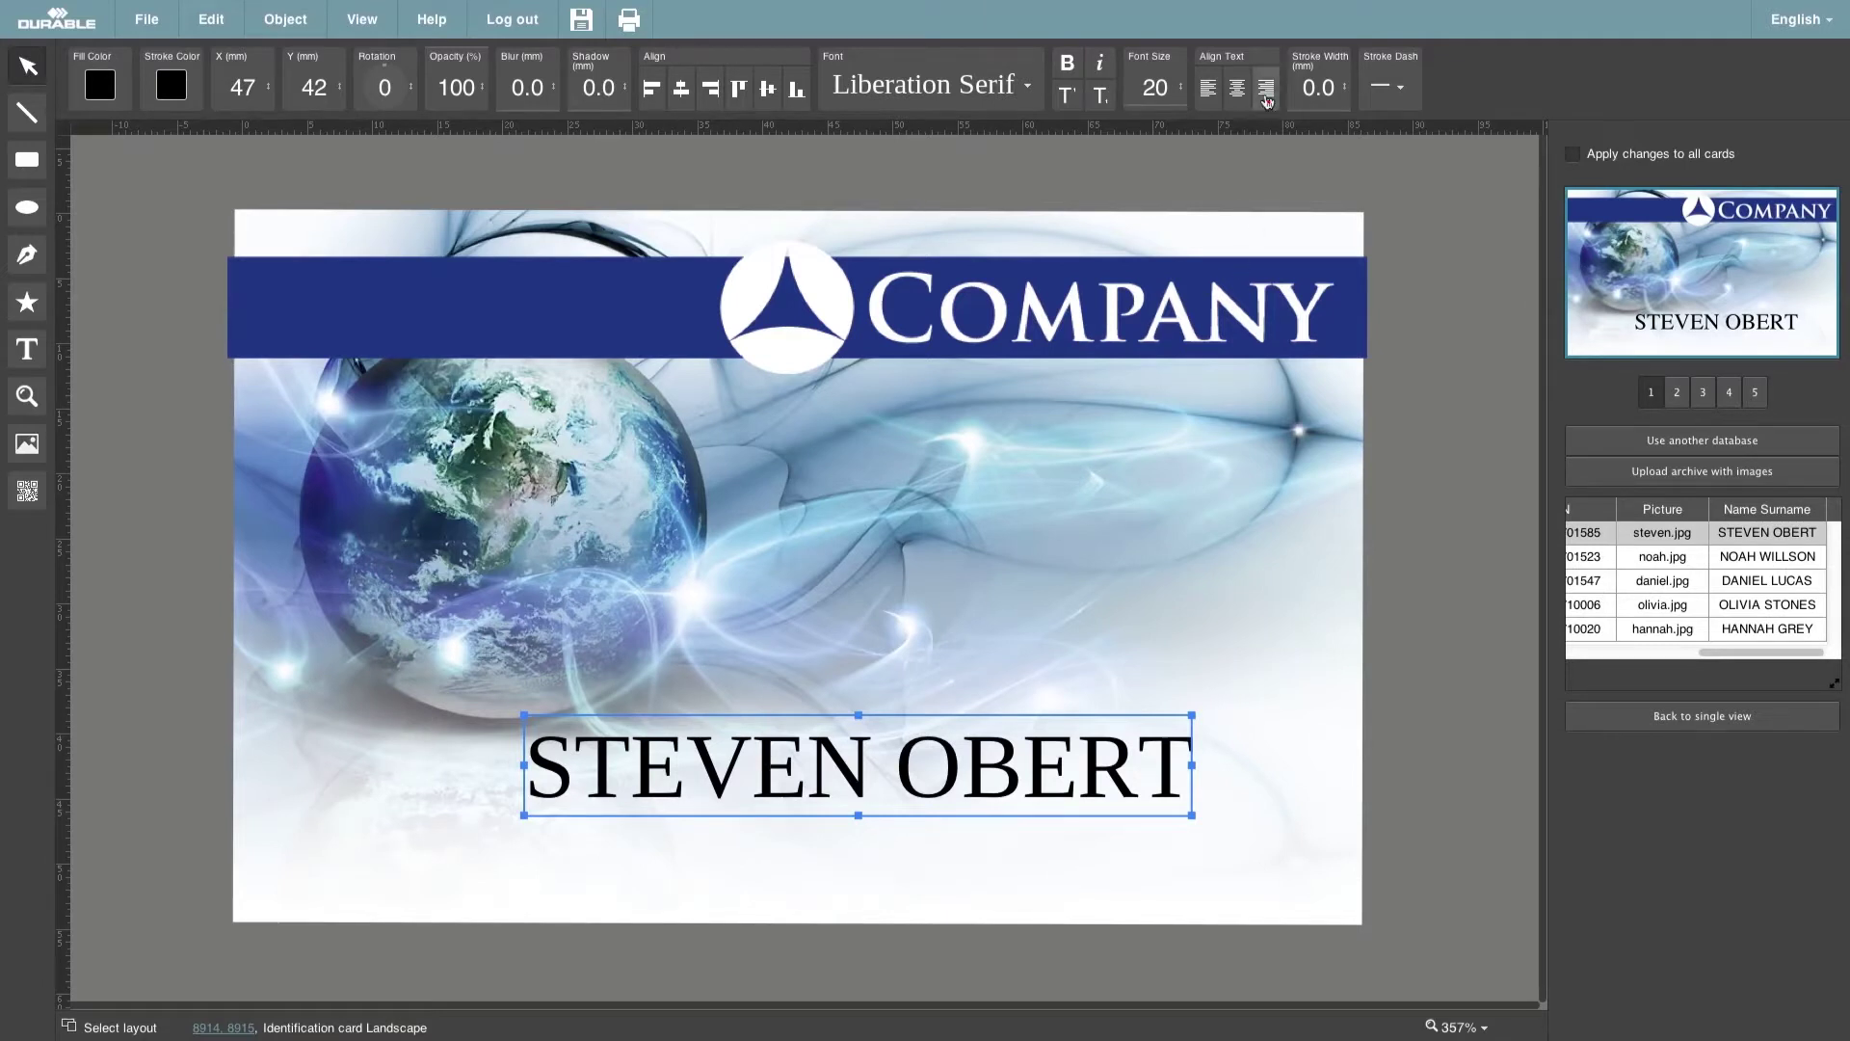
Step: Format the employee name in bold Arimo, resize its text box to fit one line, and position it at about X 44 mm, Y 42 mm
{"action": "left_click", "coordinate": [1027, 89]}
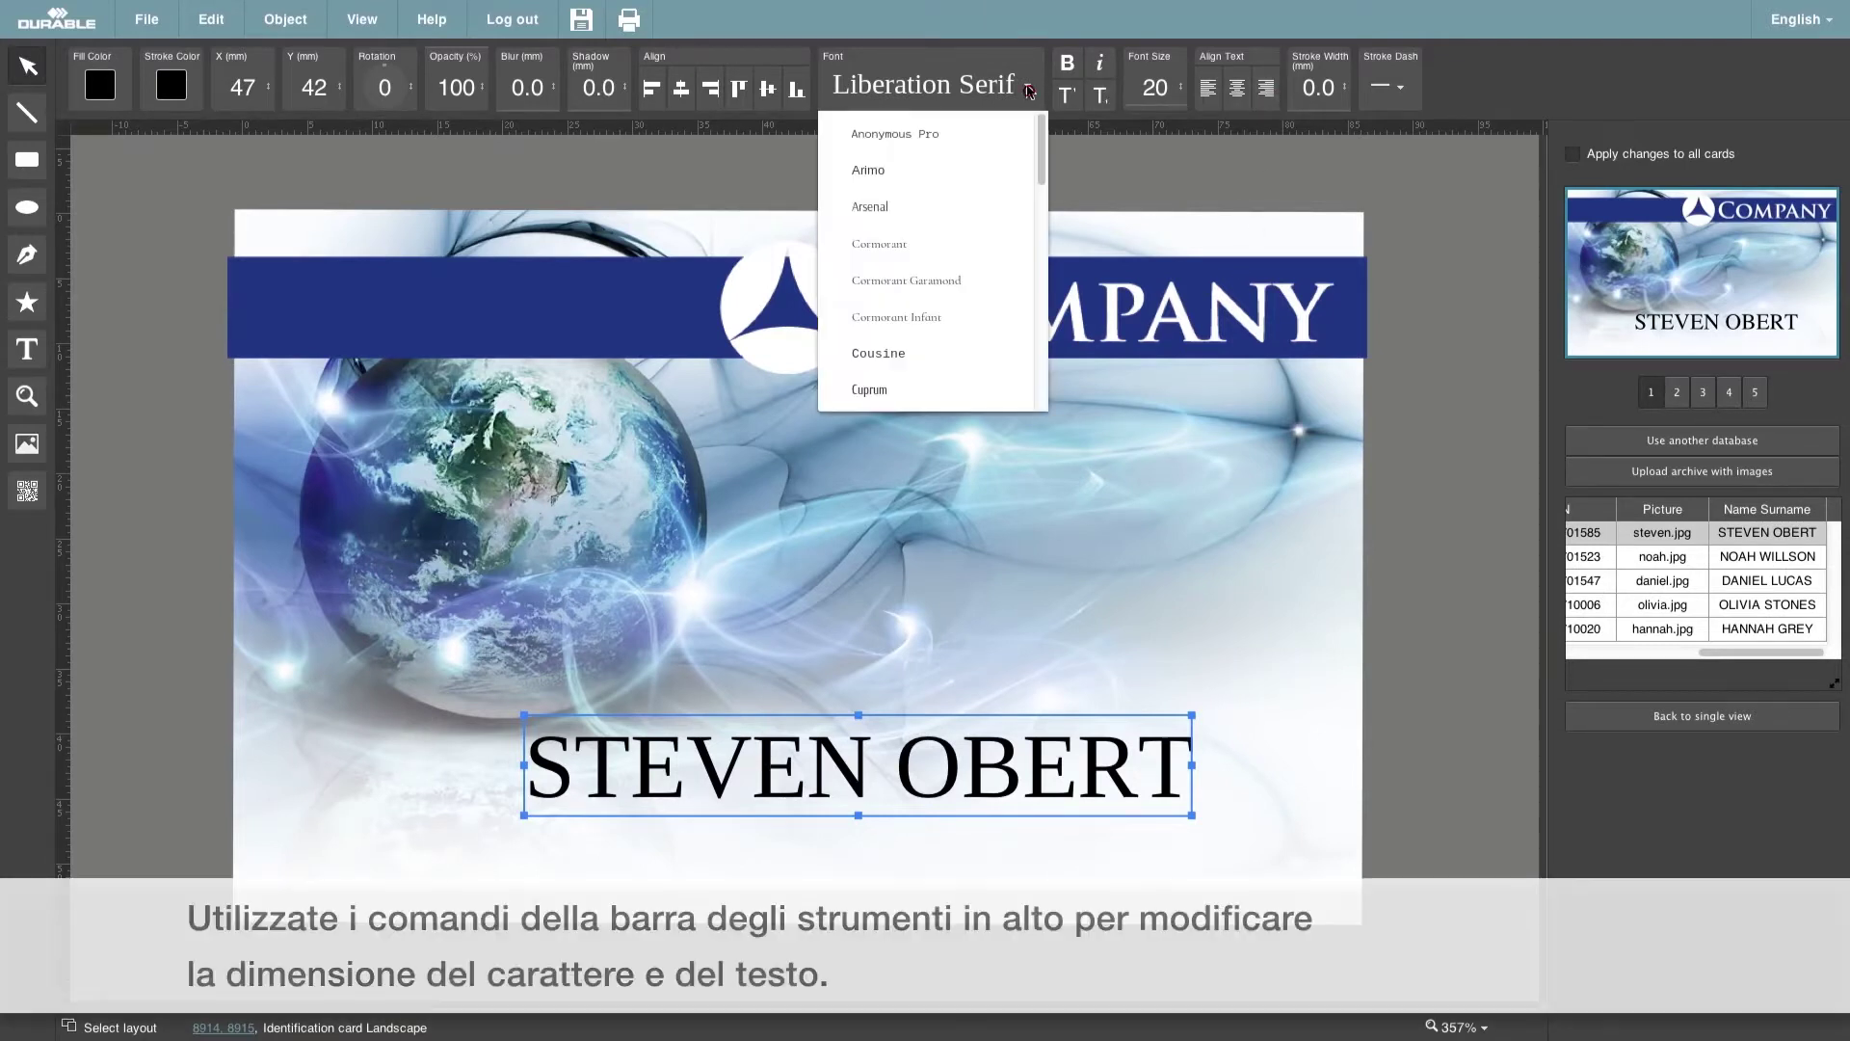
{"action": "left_click", "coordinate": [920, 174]}
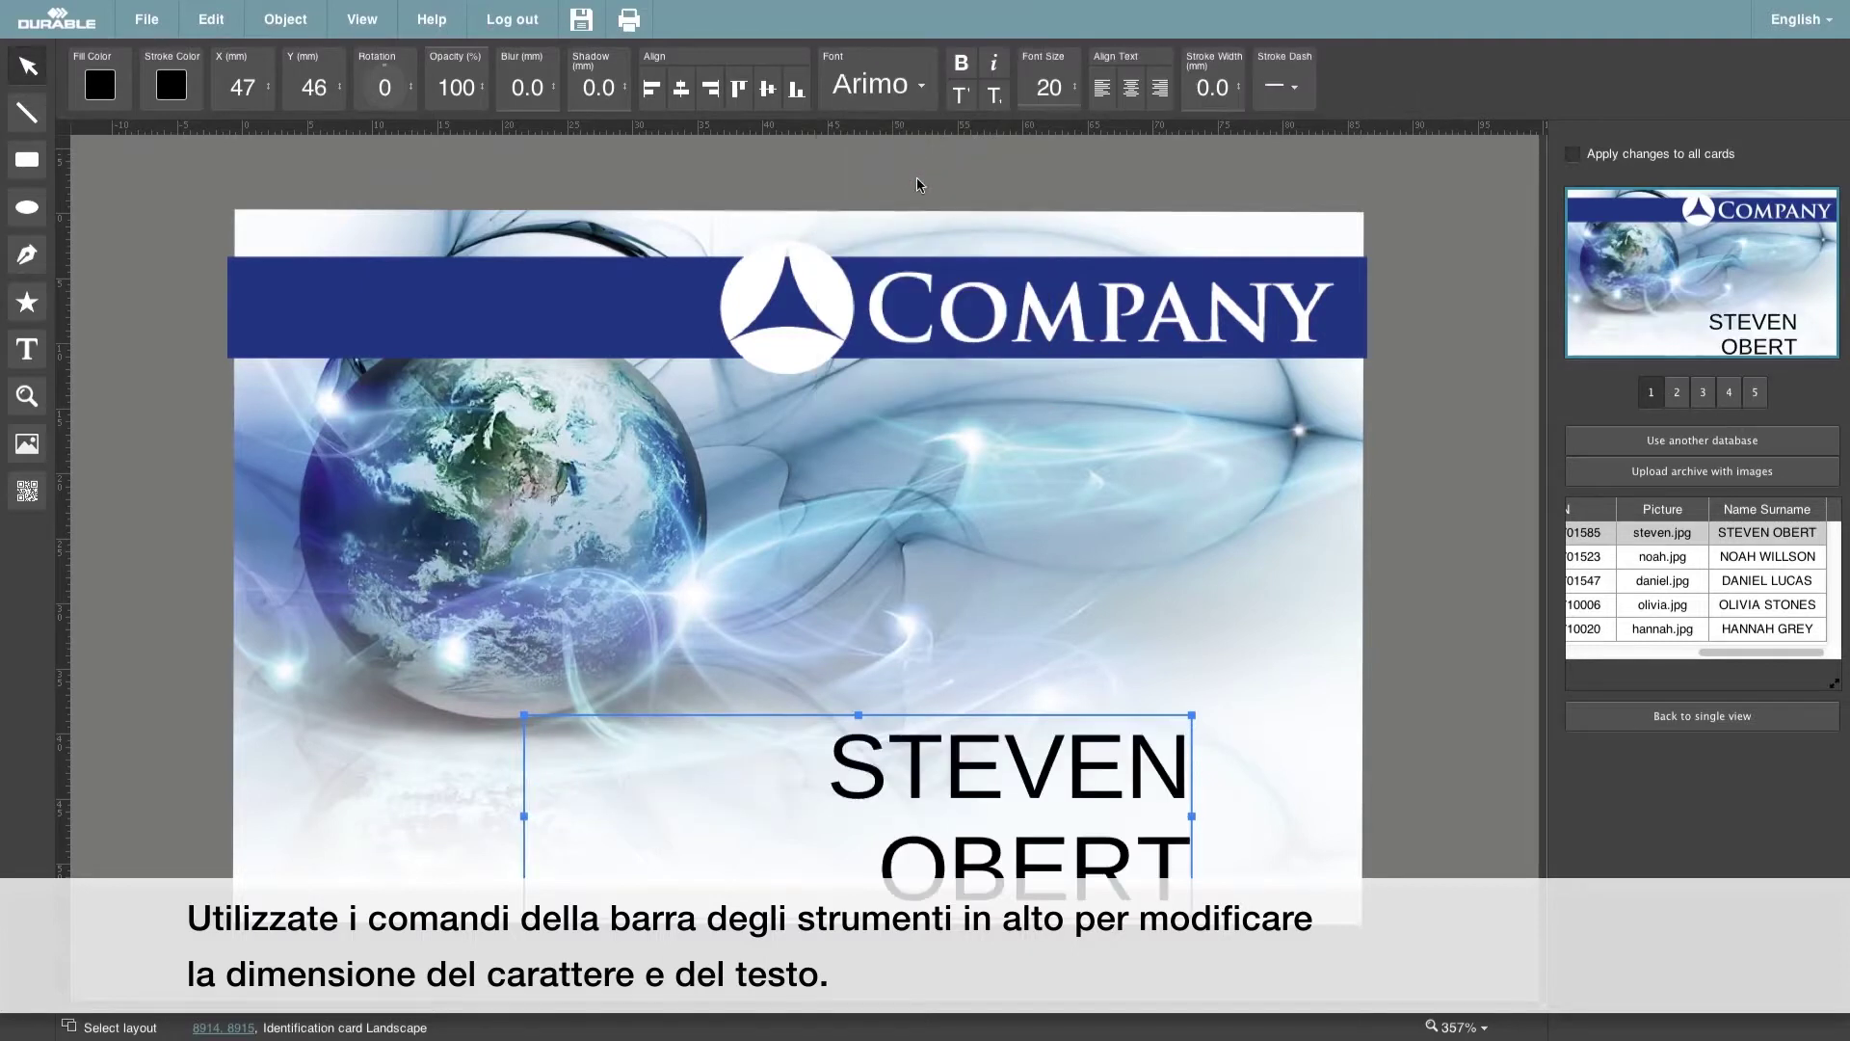
{"action": "left_click_drag", "start_coordinate": [519, 818], "coordinate": [449, 817]}
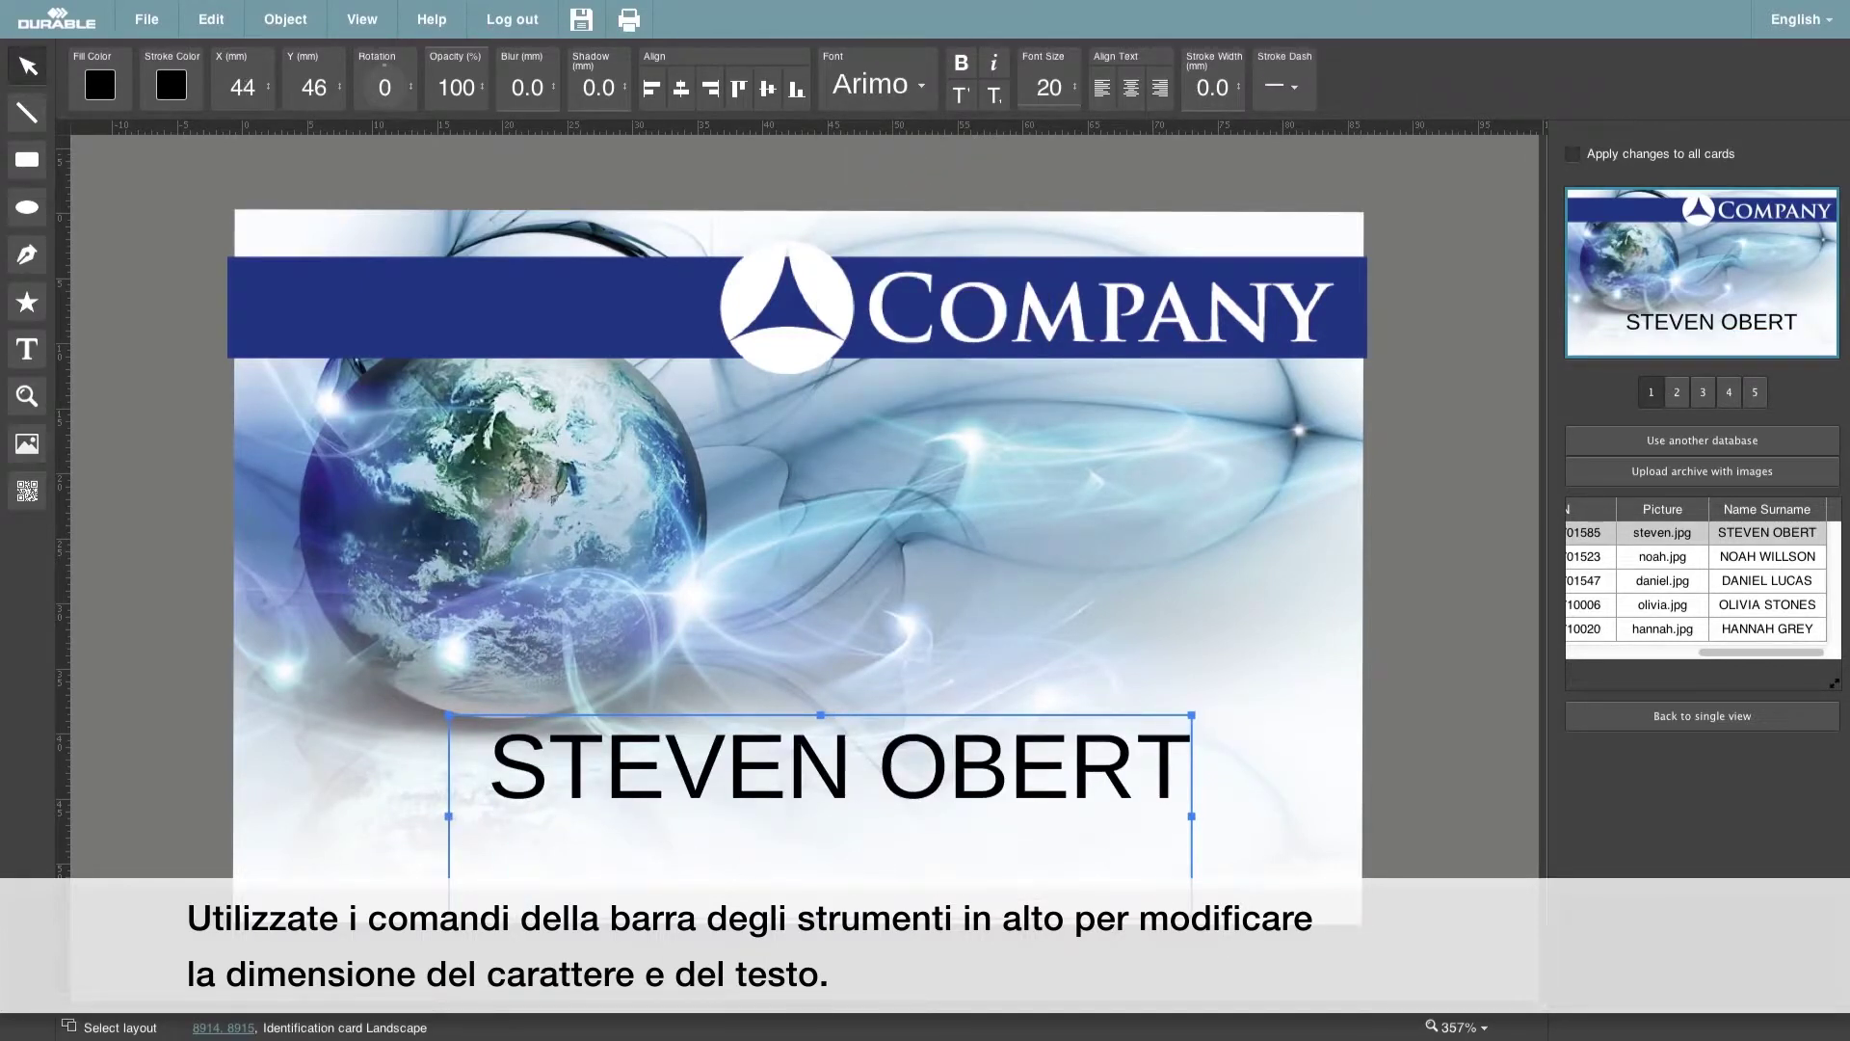
{"action": "left_click_drag", "start_coordinate": [827, 872], "coordinate": [827, 808]}
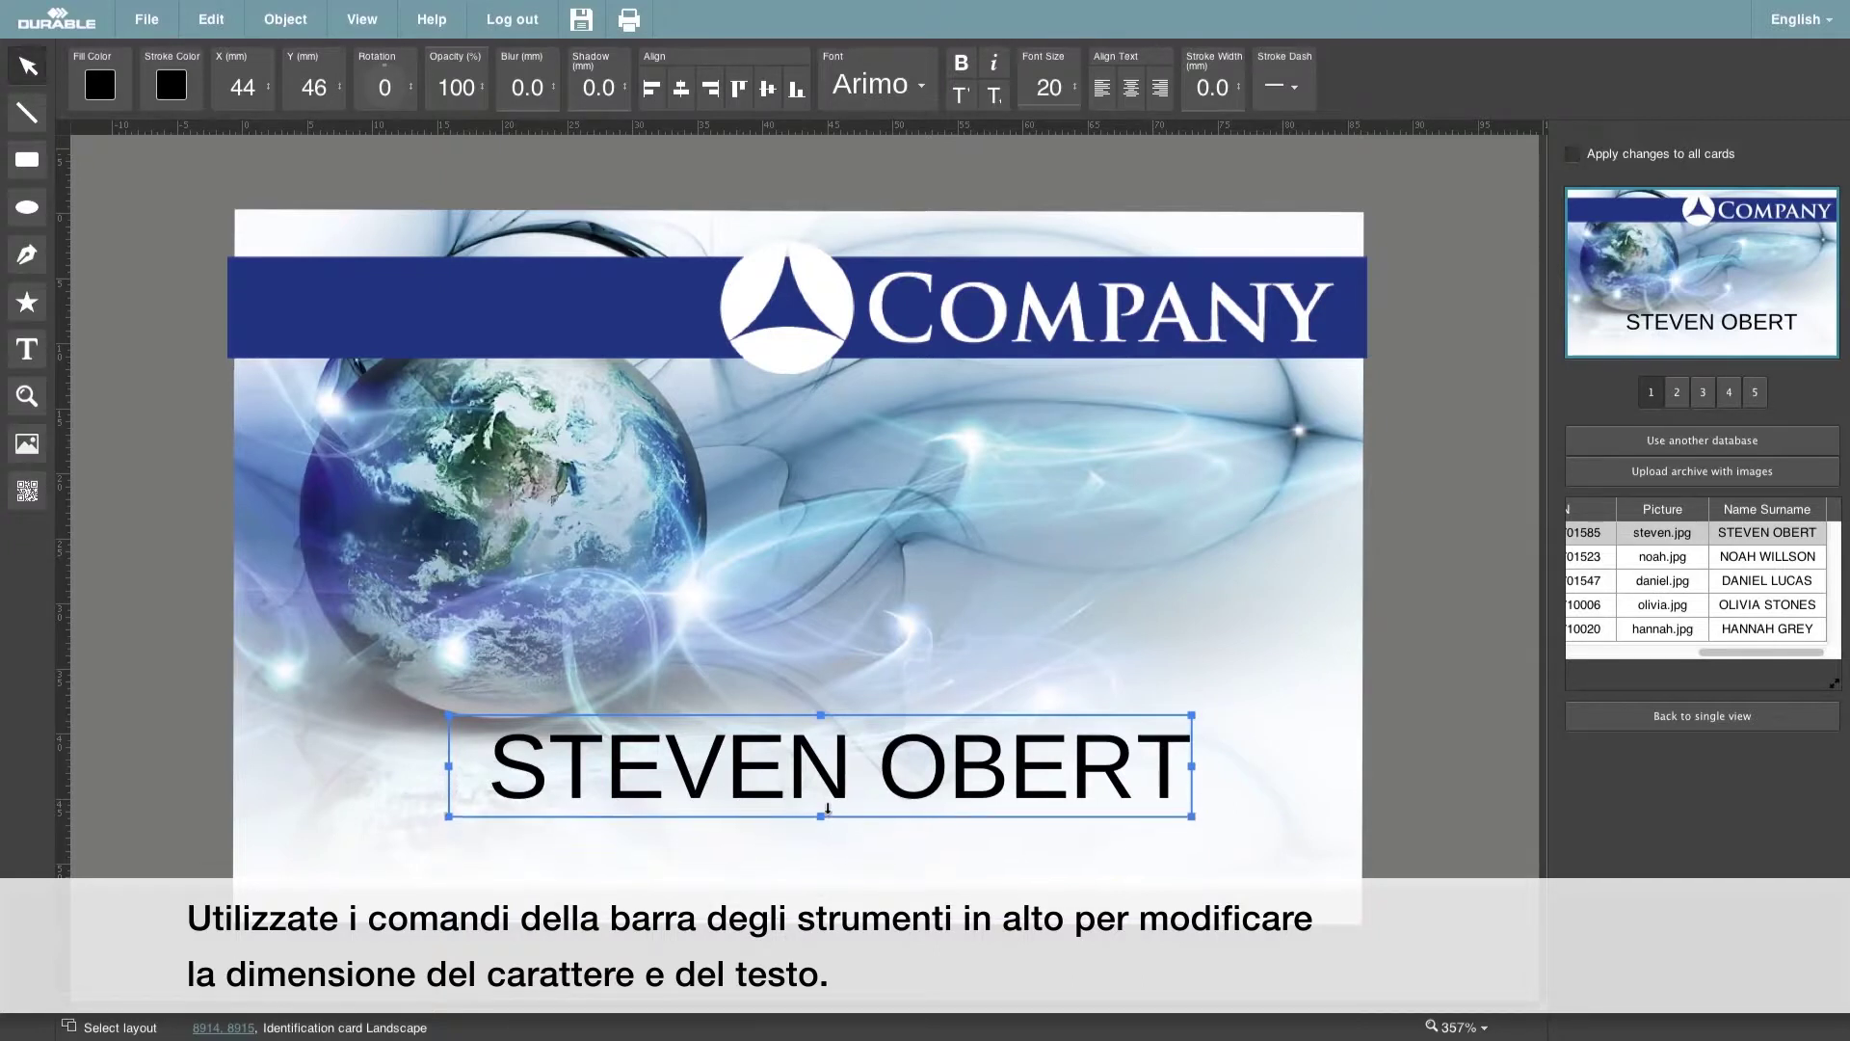
{"action": "left_click", "coordinate": [961, 63]}
{"action": "left_click_drag", "start_coordinate": [986, 759], "coordinate": [993, 762]}
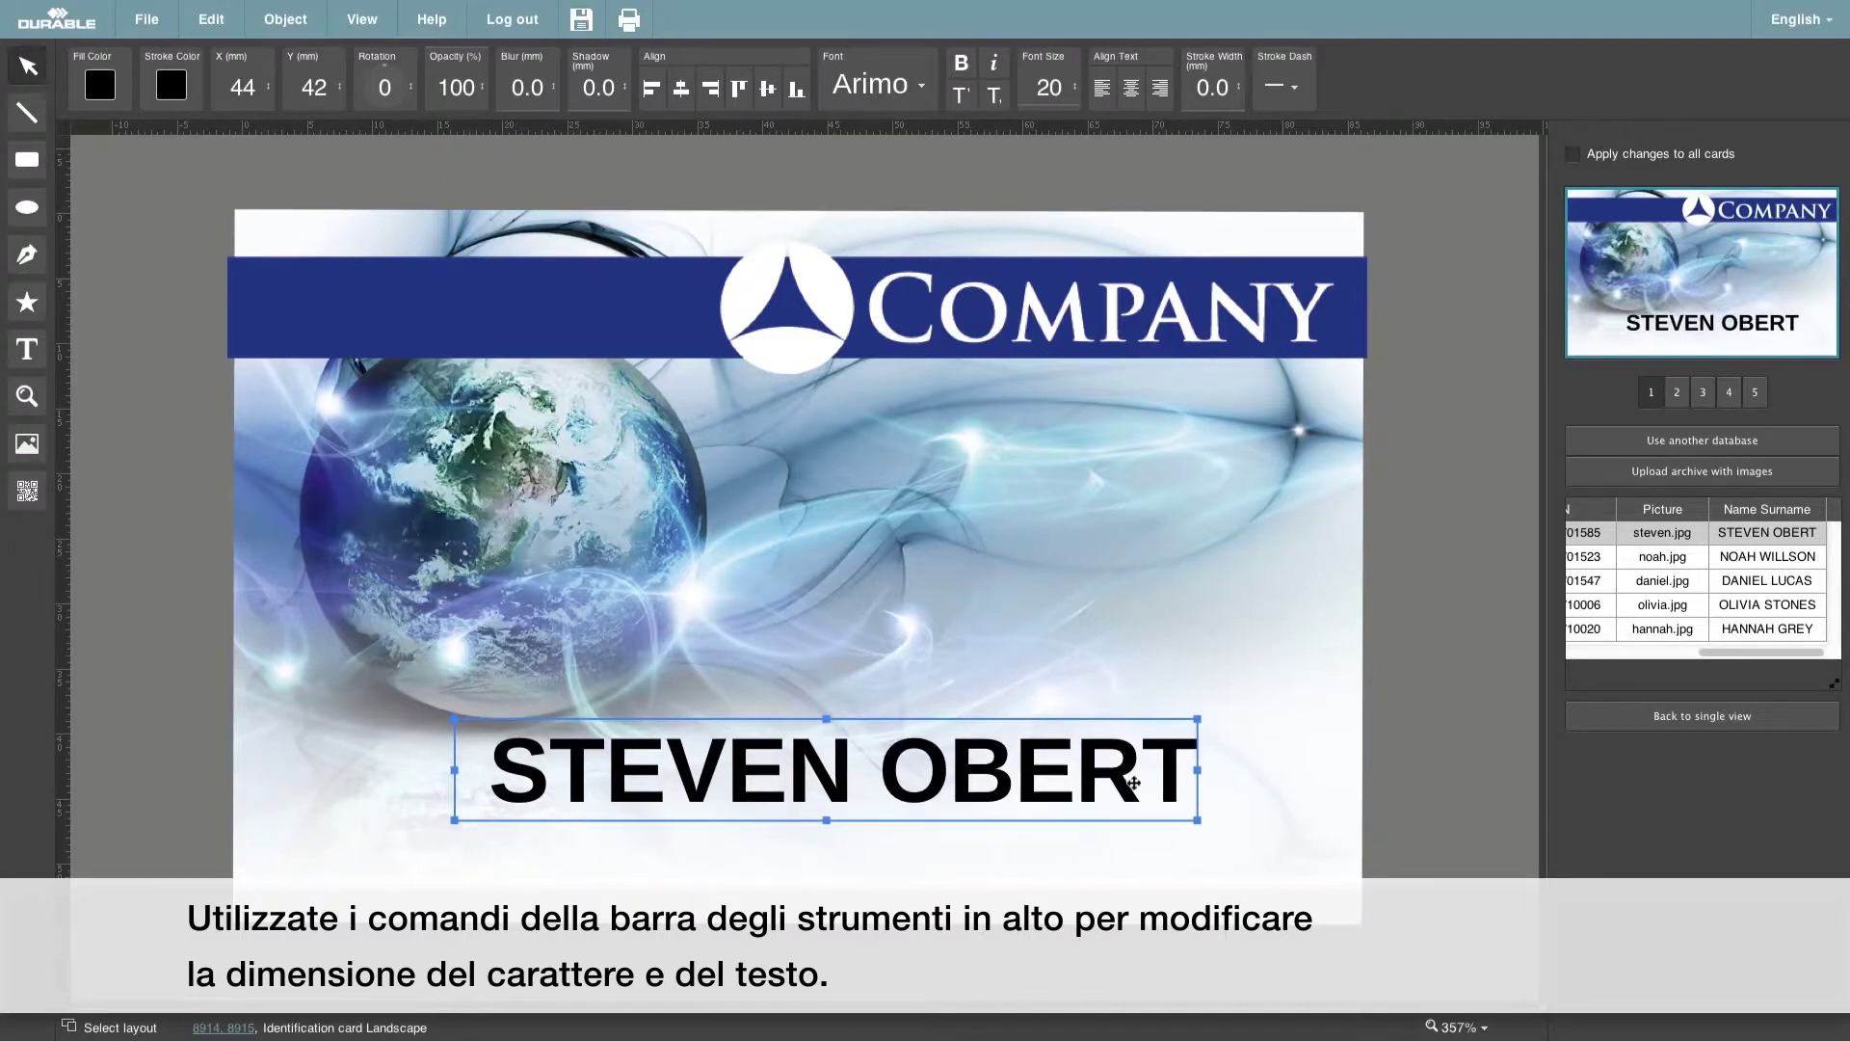
{"action": "left_click", "coordinate": [1401, 785]}
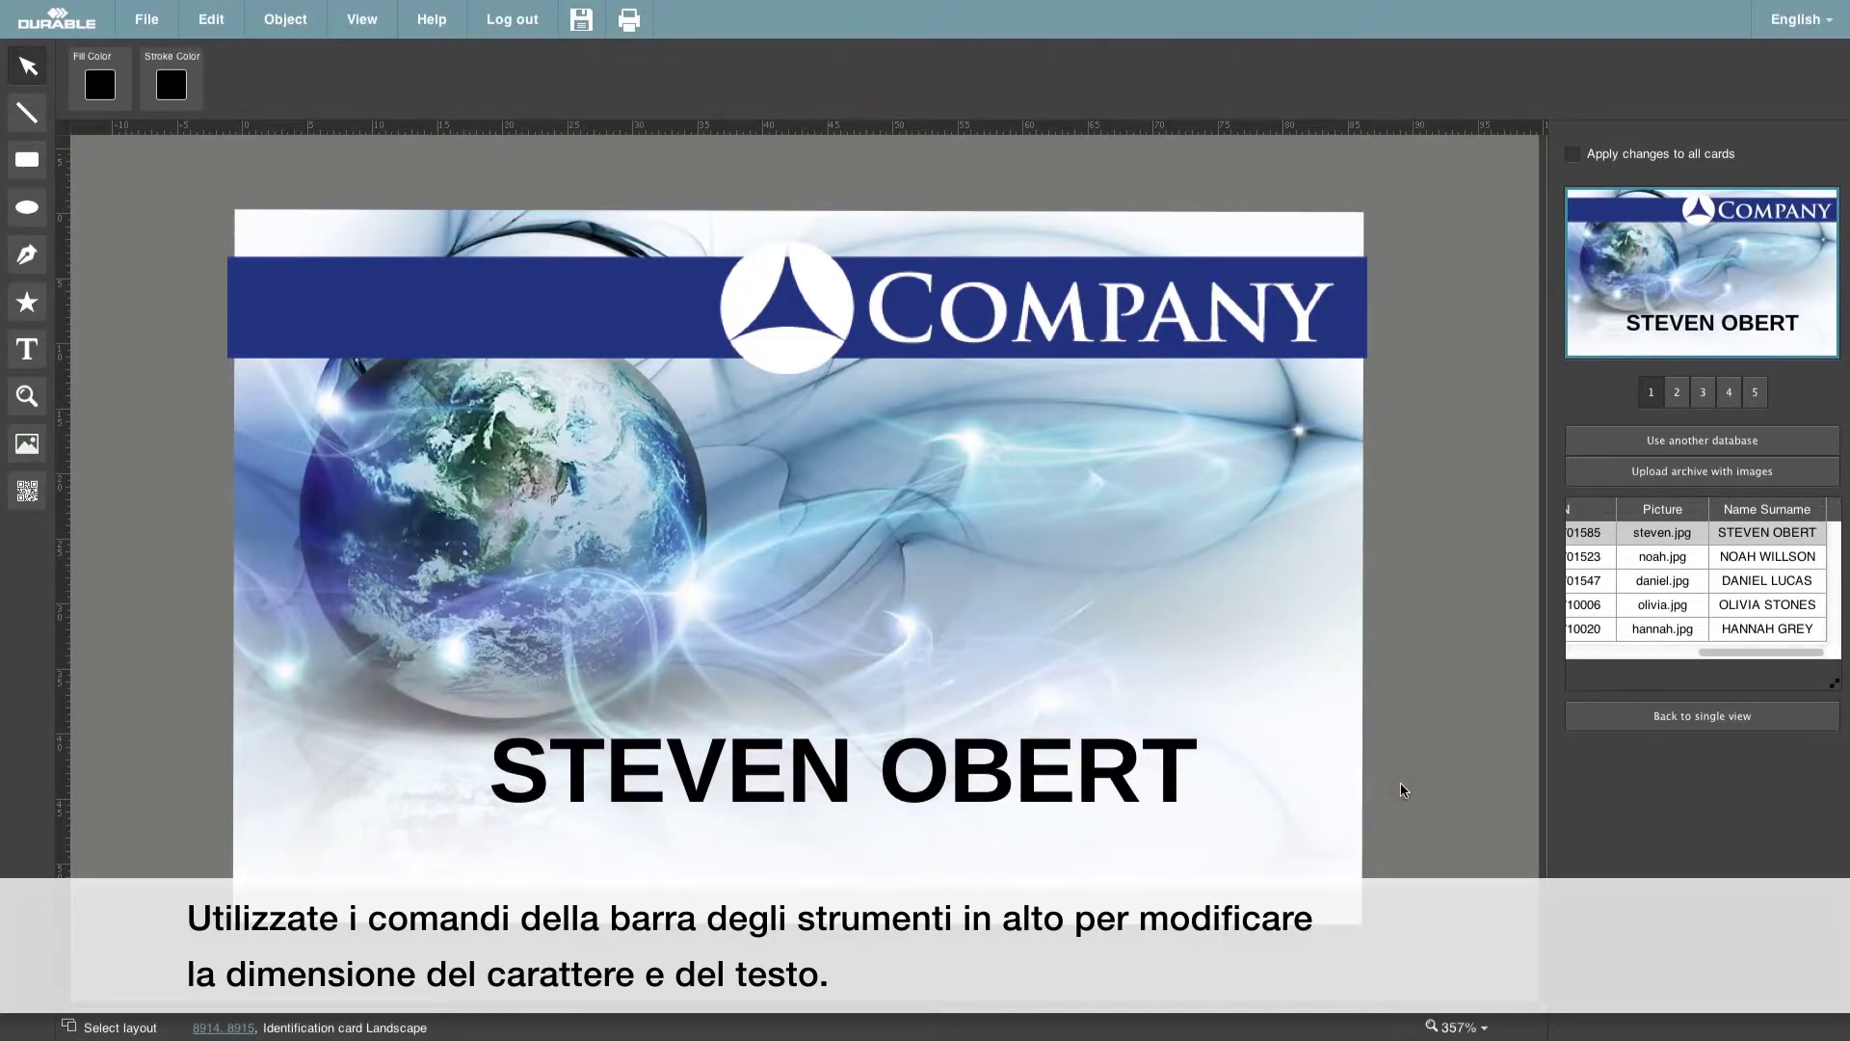
Step: Insert the database's ID column as text below the employee name and set its font size to 10
{"action": "left_click_drag", "start_coordinate": [1712, 654], "coordinate": [1583, 659]}
{"action": "left_click_drag", "start_coordinate": [1722, 511], "coordinate": [804, 856]}
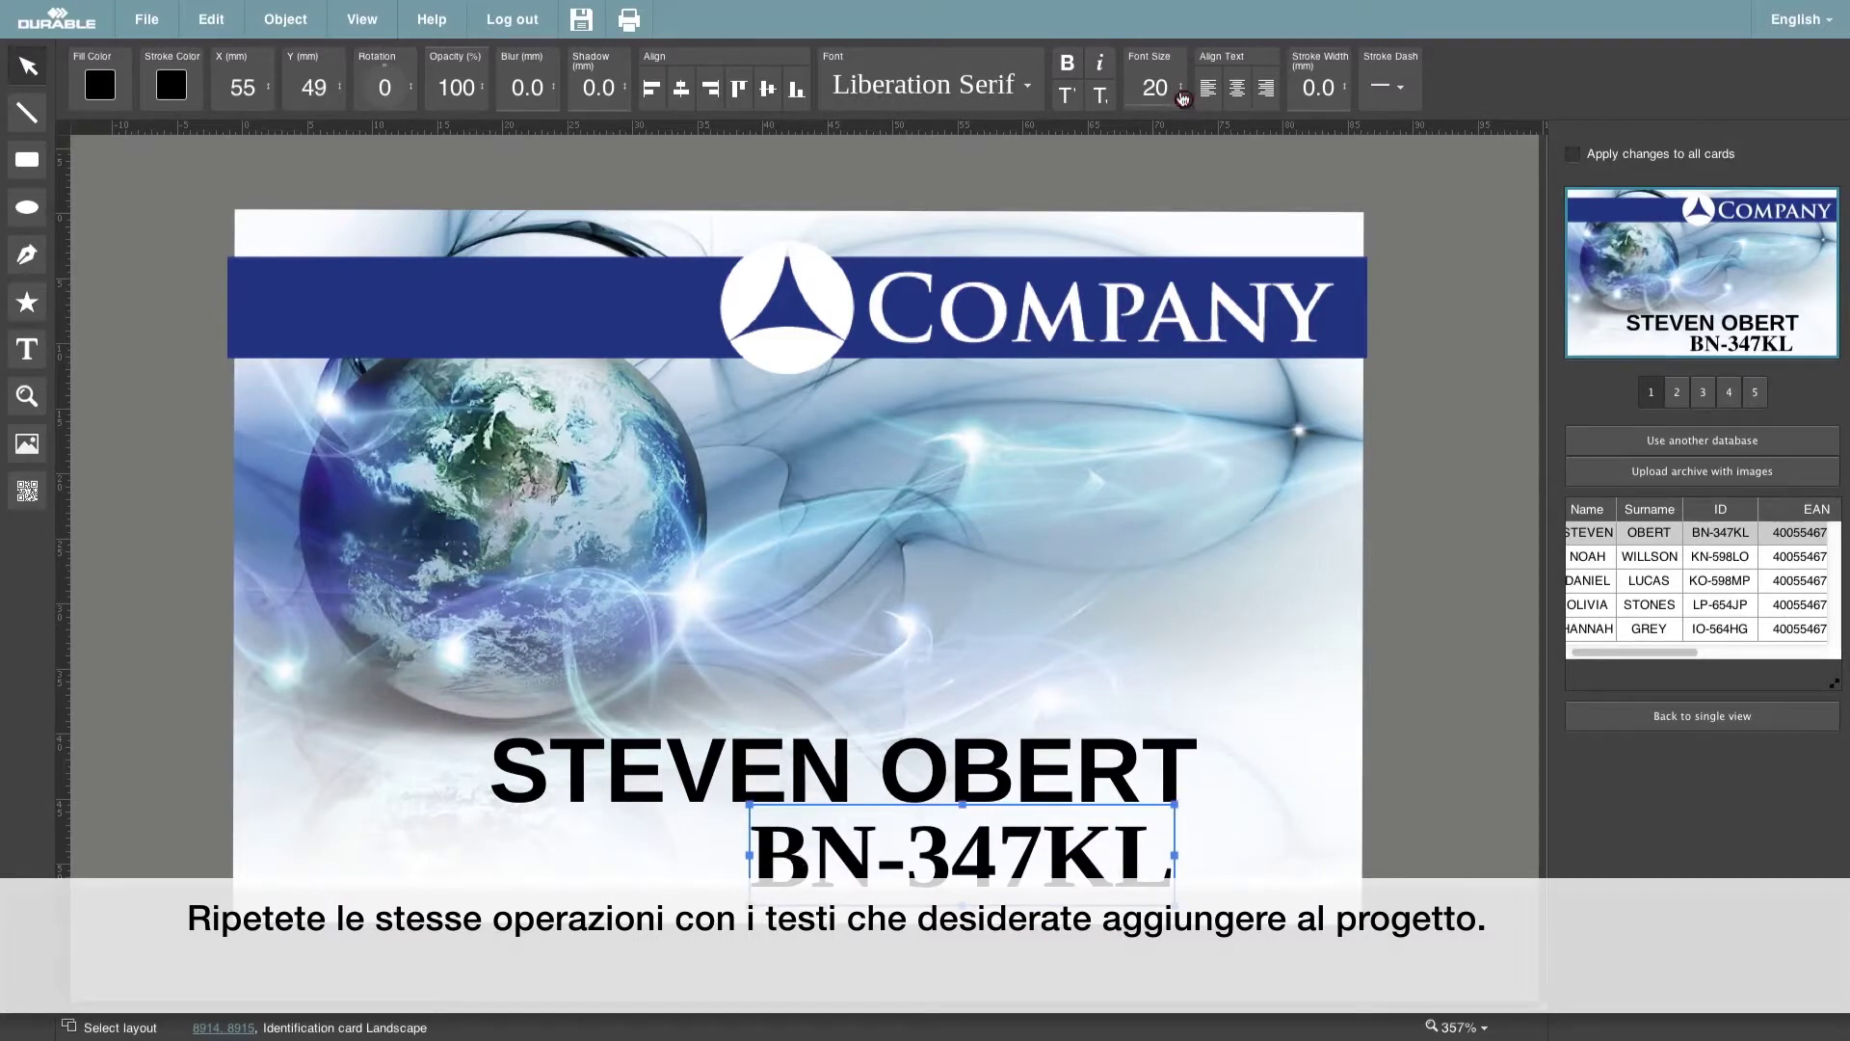
{"action": "left_click_drag", "start_coordinate": [1182, 91], "coordinate": [1160, 90]}
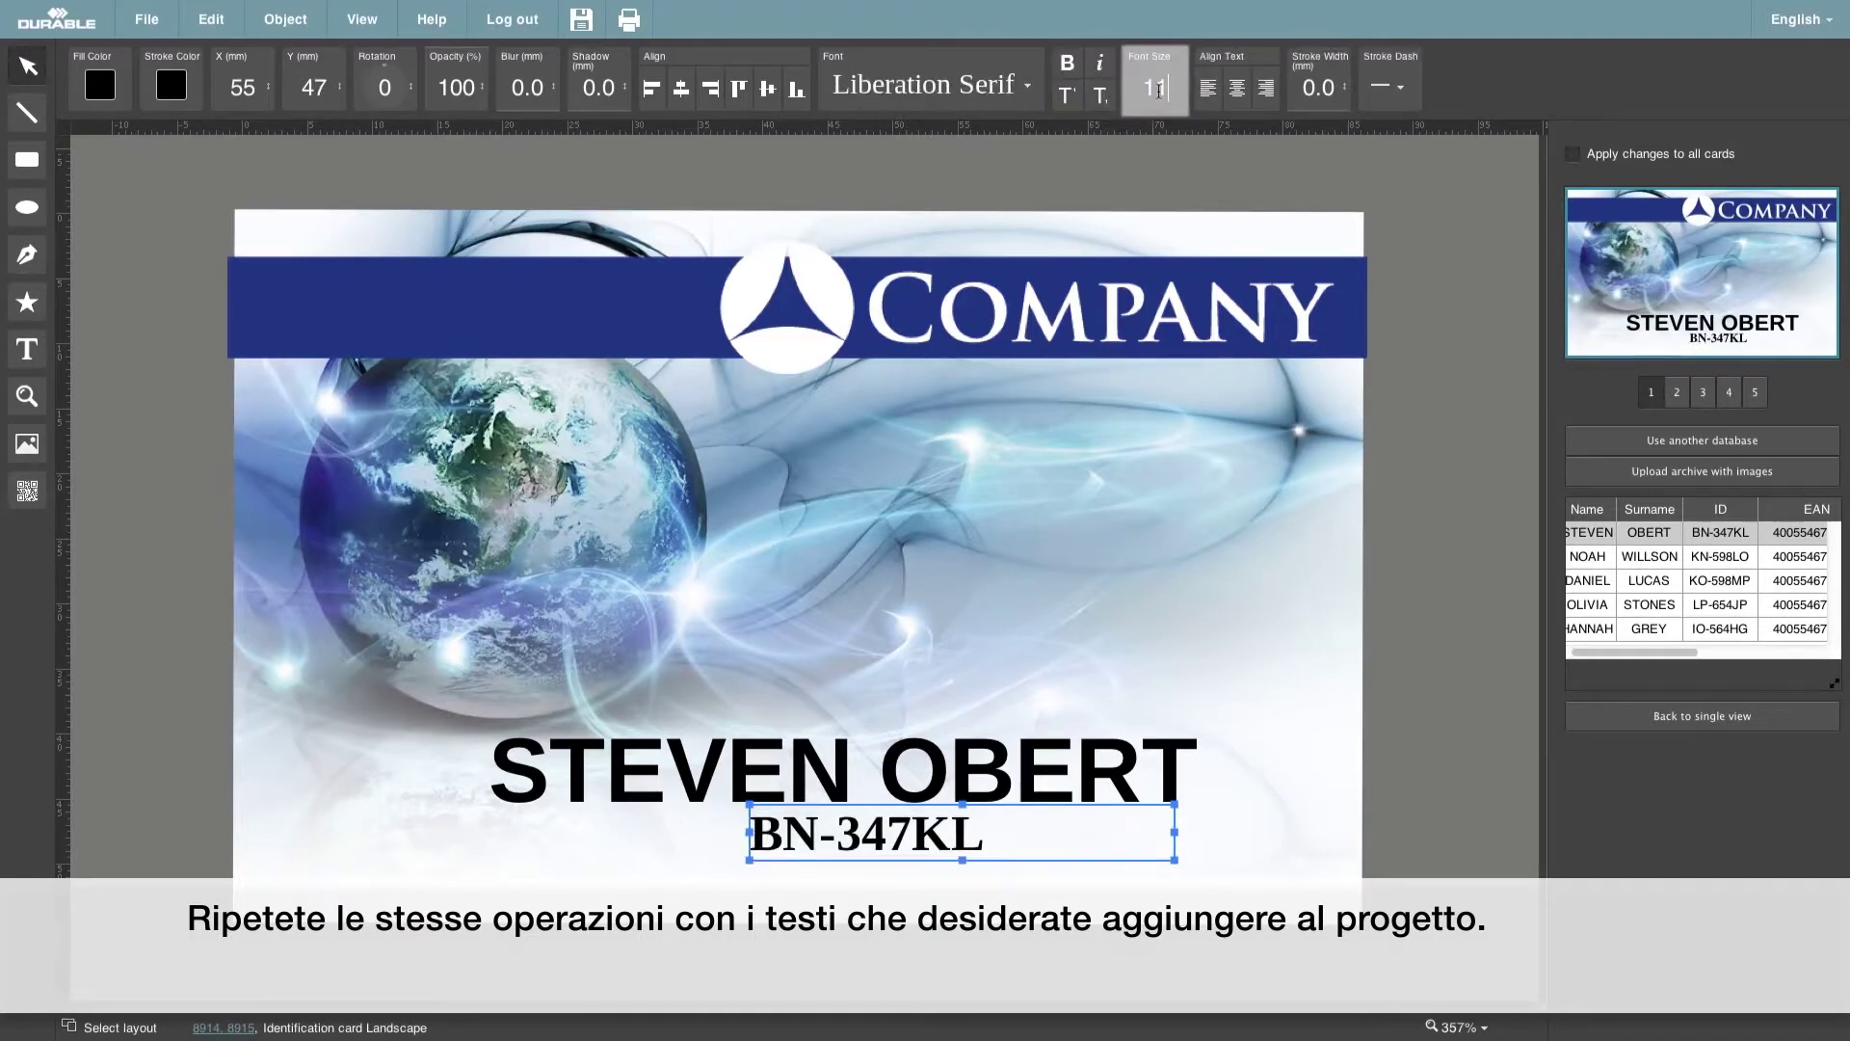
{"action": "key", "text": "Return"}
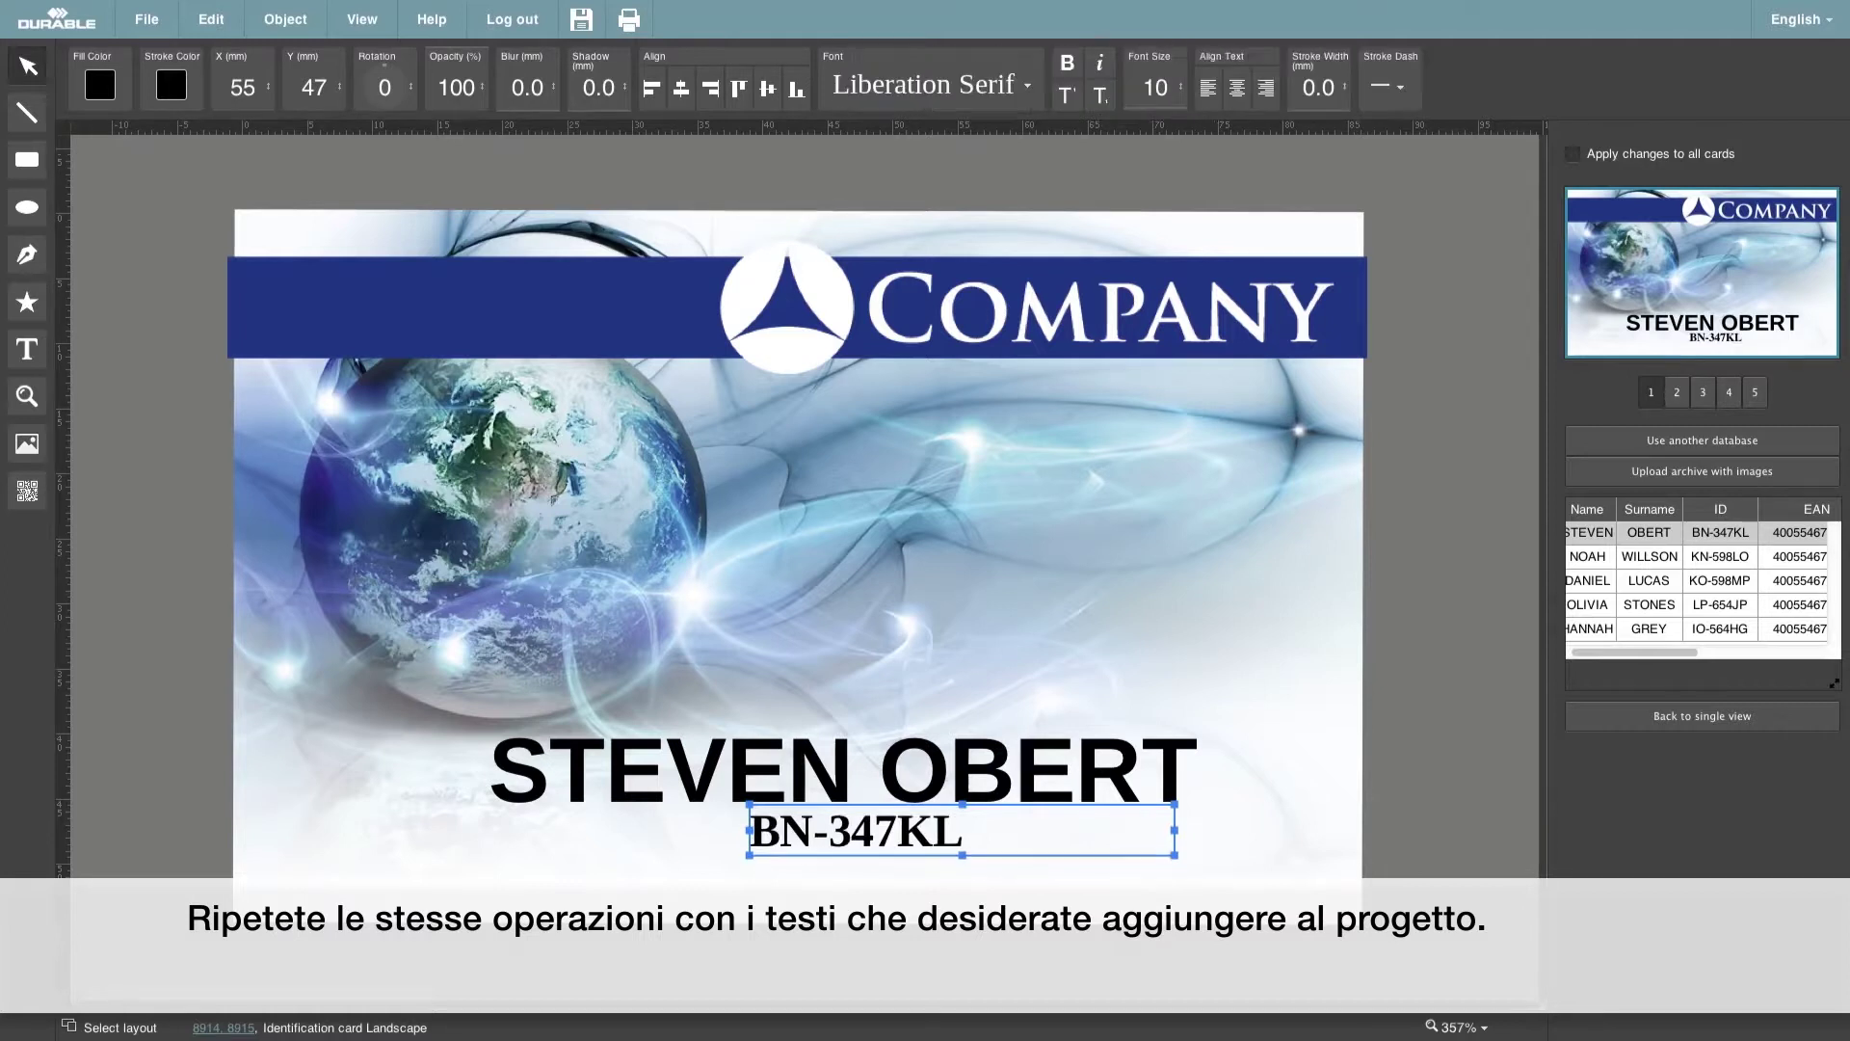
Step: Format the ID text as right-aligned, non-bold Arimo and position it at about X 57 mm, Y 47 mm, flush with the name's right end
{"action": "left_click", "coordinate": [1266, 89]}
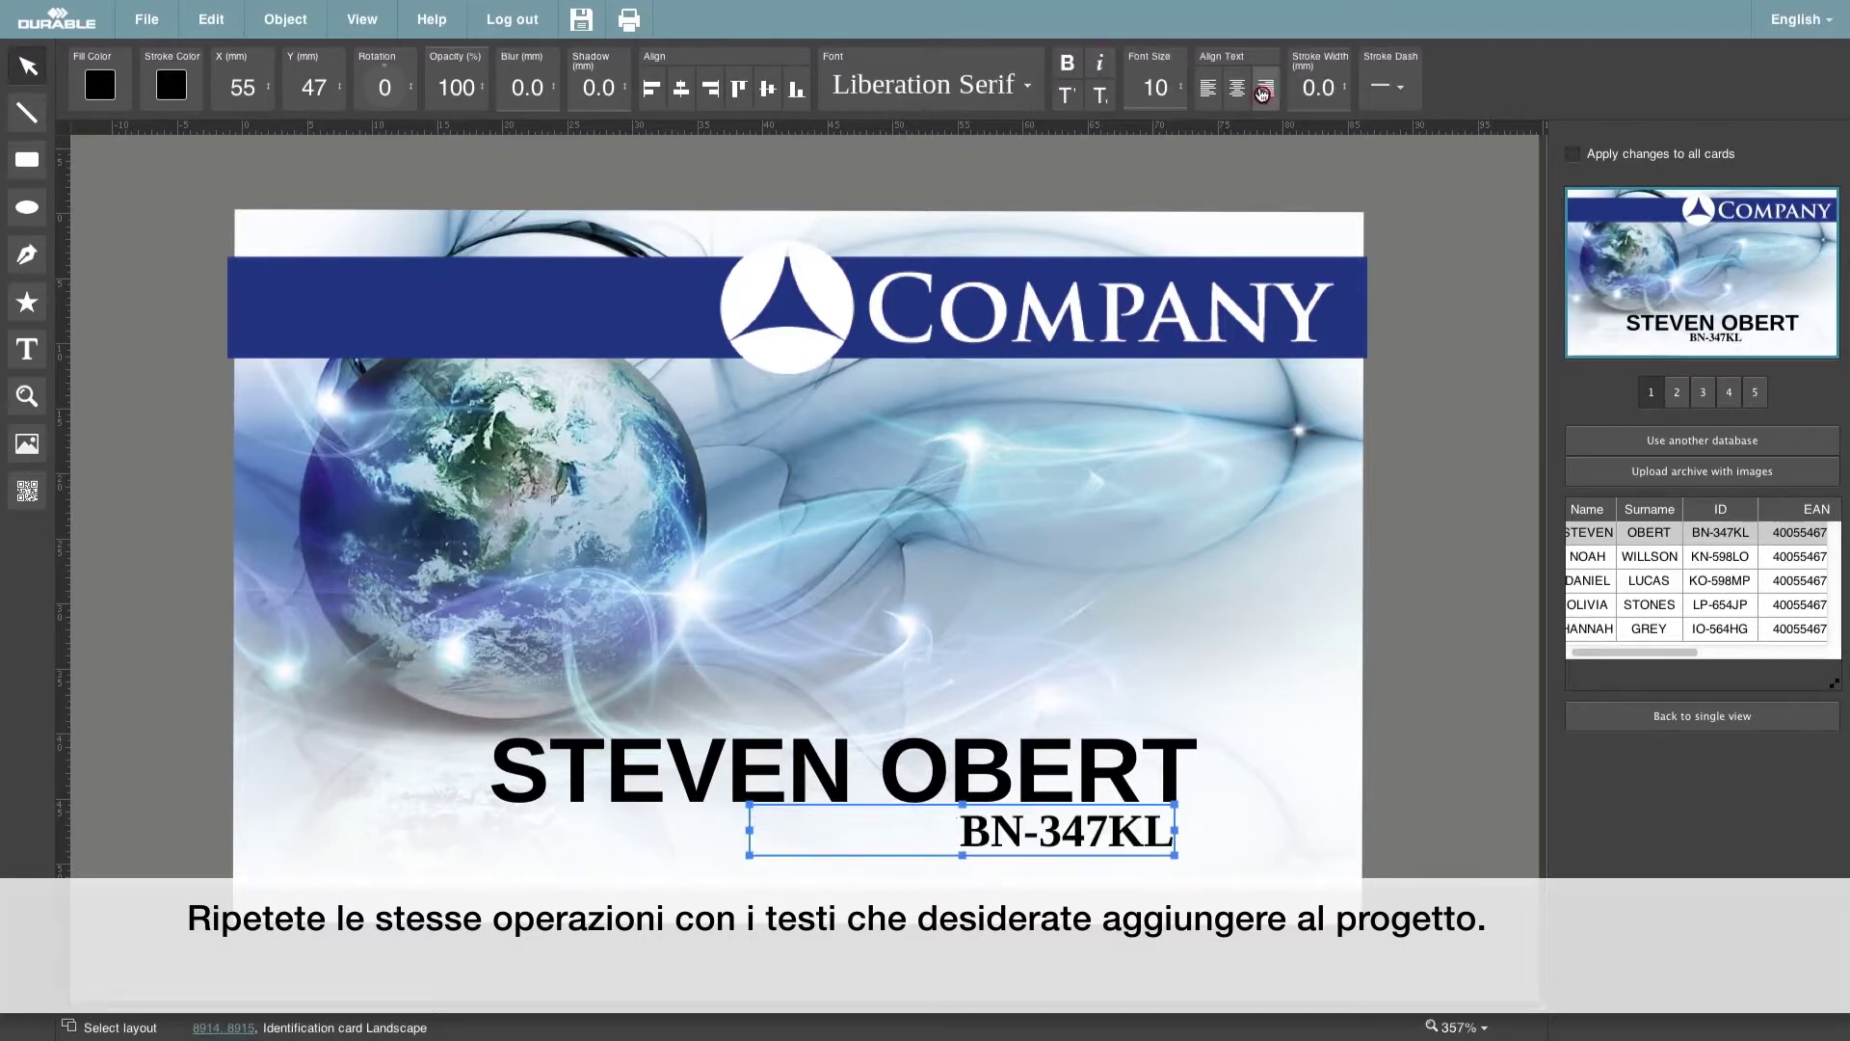
{"action": "left_click", "coordinate": [1032, 89]}
{"action": "left_click", "coordinate": [926, 171]}
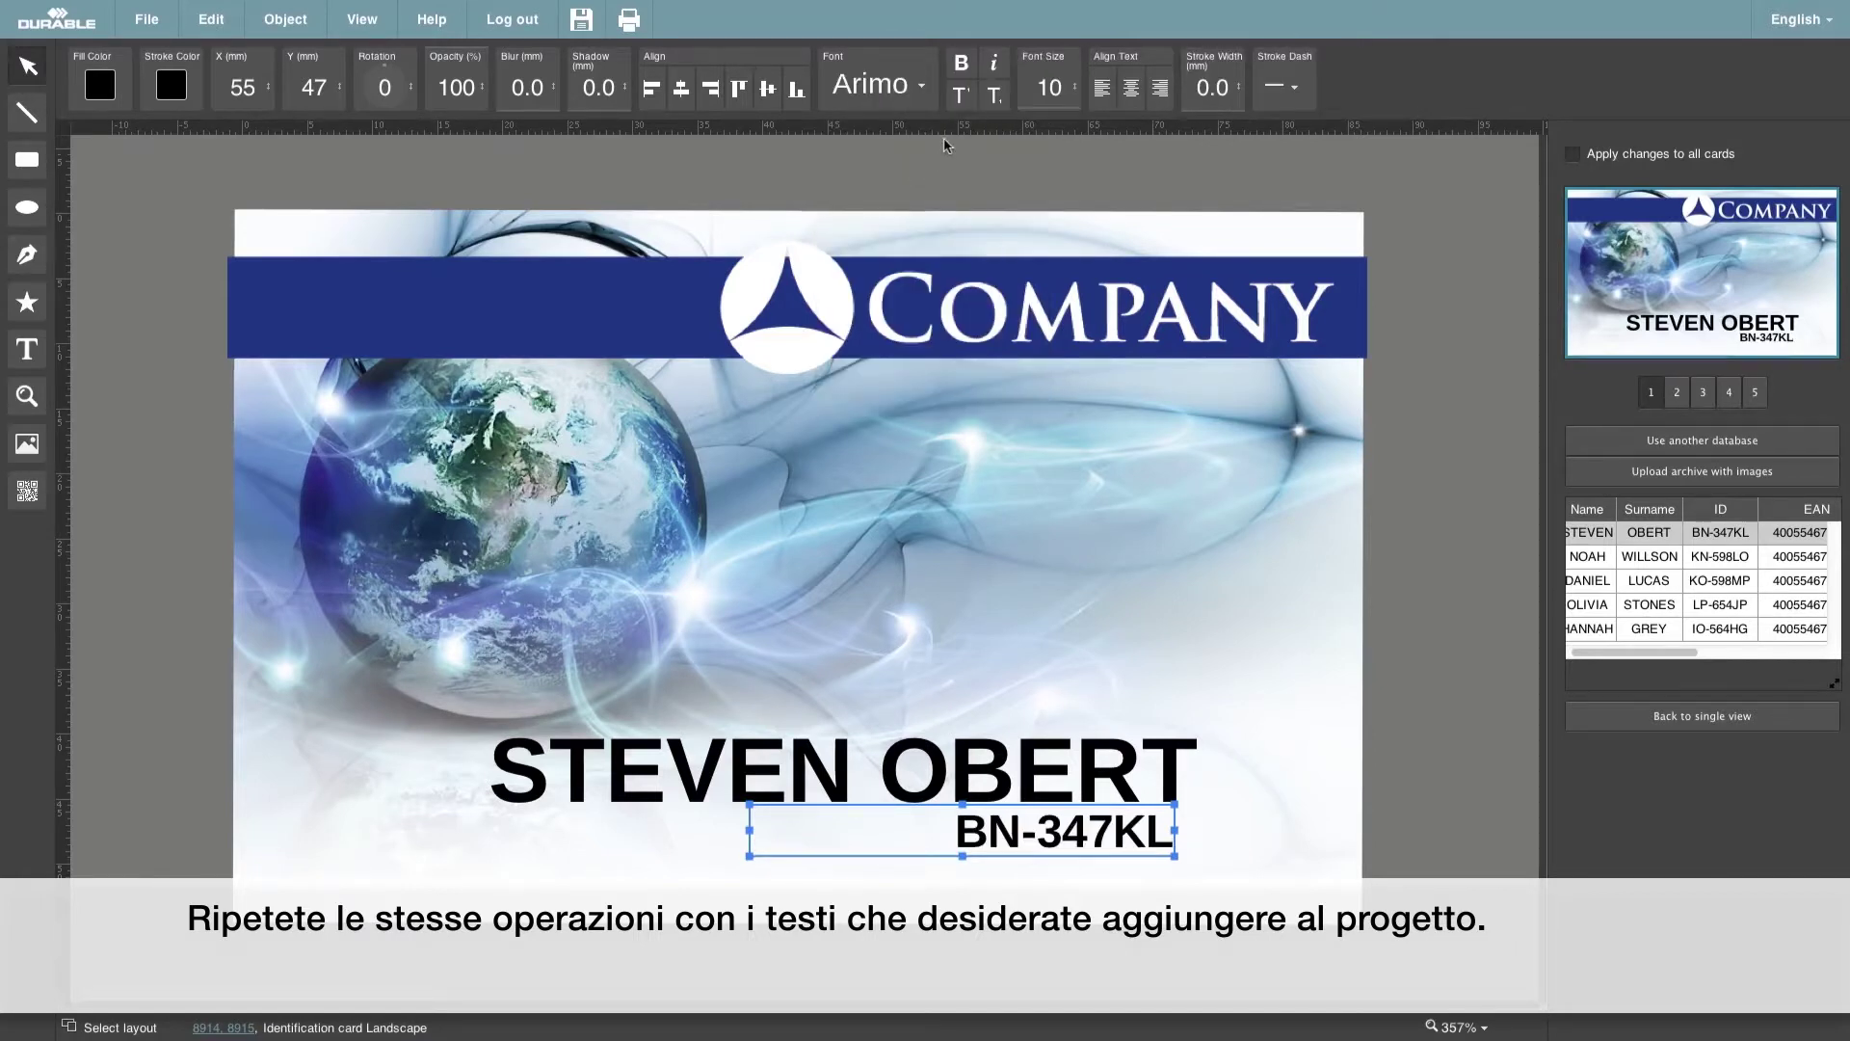
{"action": "left_click", "coordinate": [964, 67]}
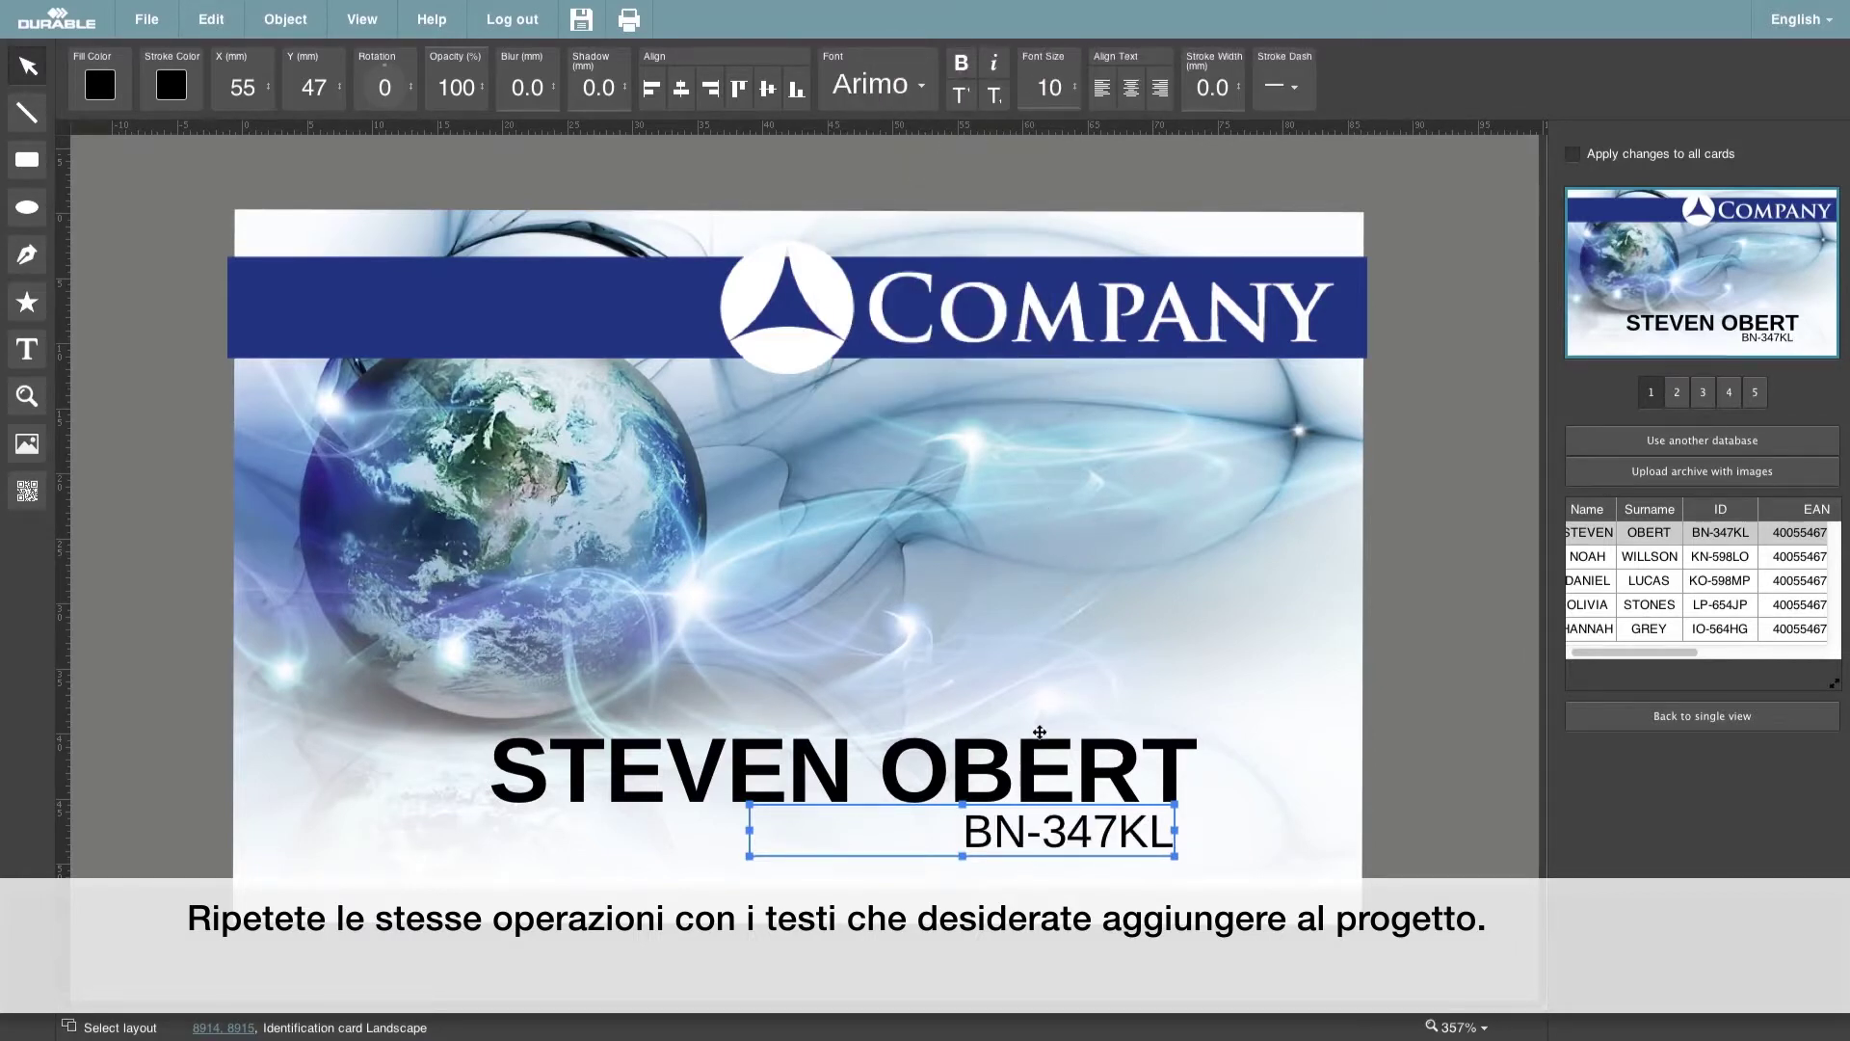
{"action": "left_click_drag", "start_coordinate": [1039, 847], "coordinate": [1061, 847]}
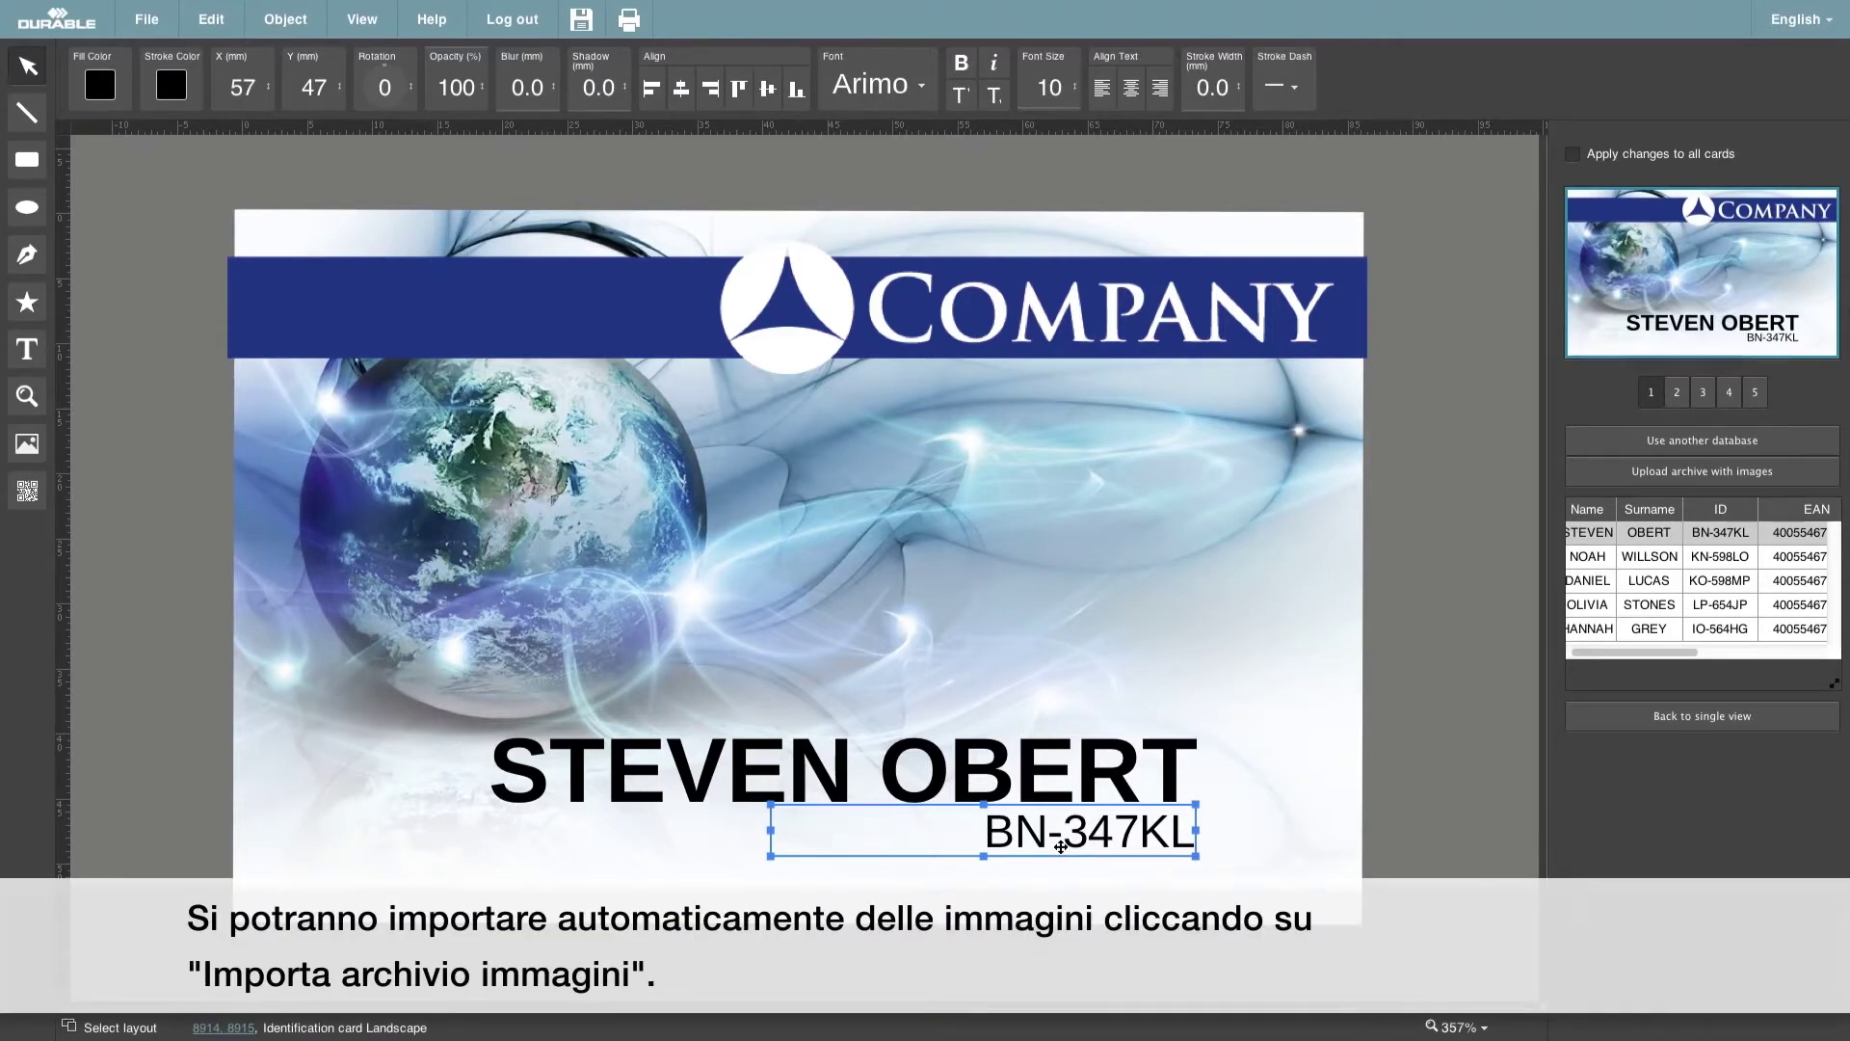
{"action": "left_click", "coordinate": [1421, 908]}
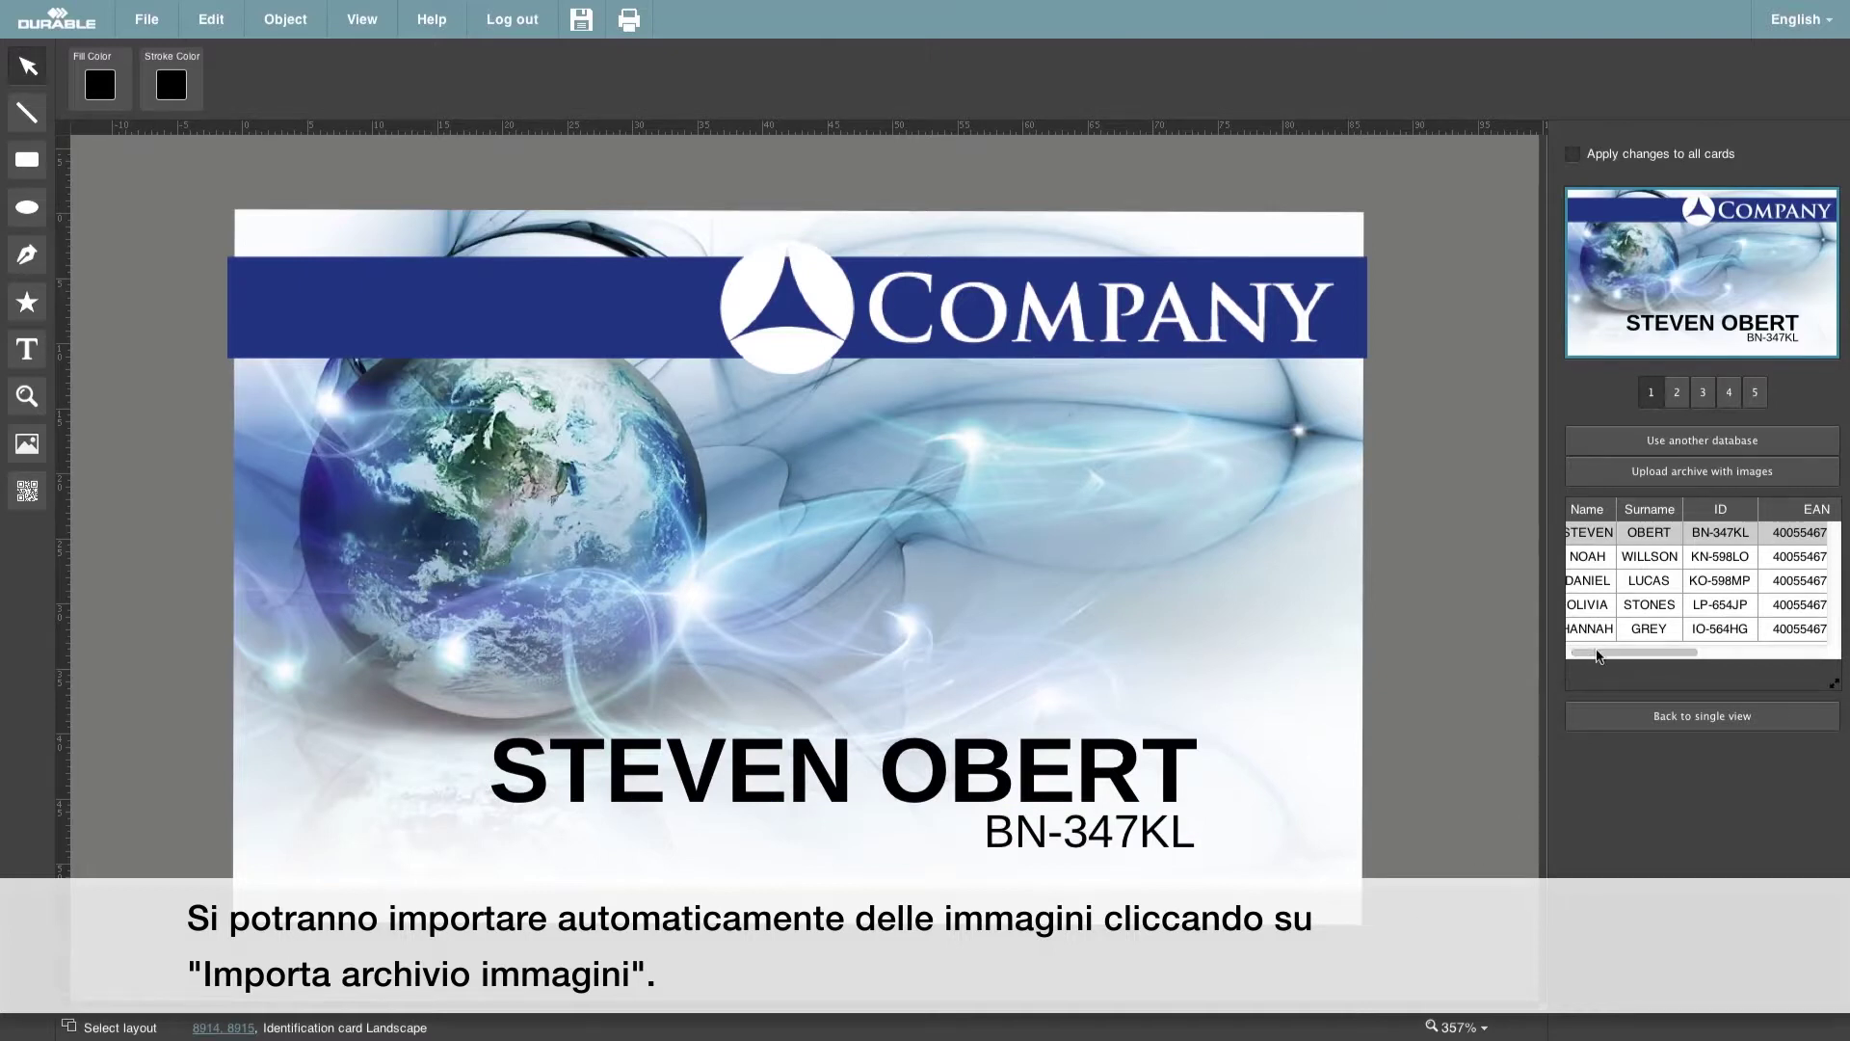
Step: Upload the image archive portraits.zip from the Cards folder for the database's Picture column
{"action": "left_click_drag", "start_coordinate": [1604, 653], "coordinate": [1728, 652]}
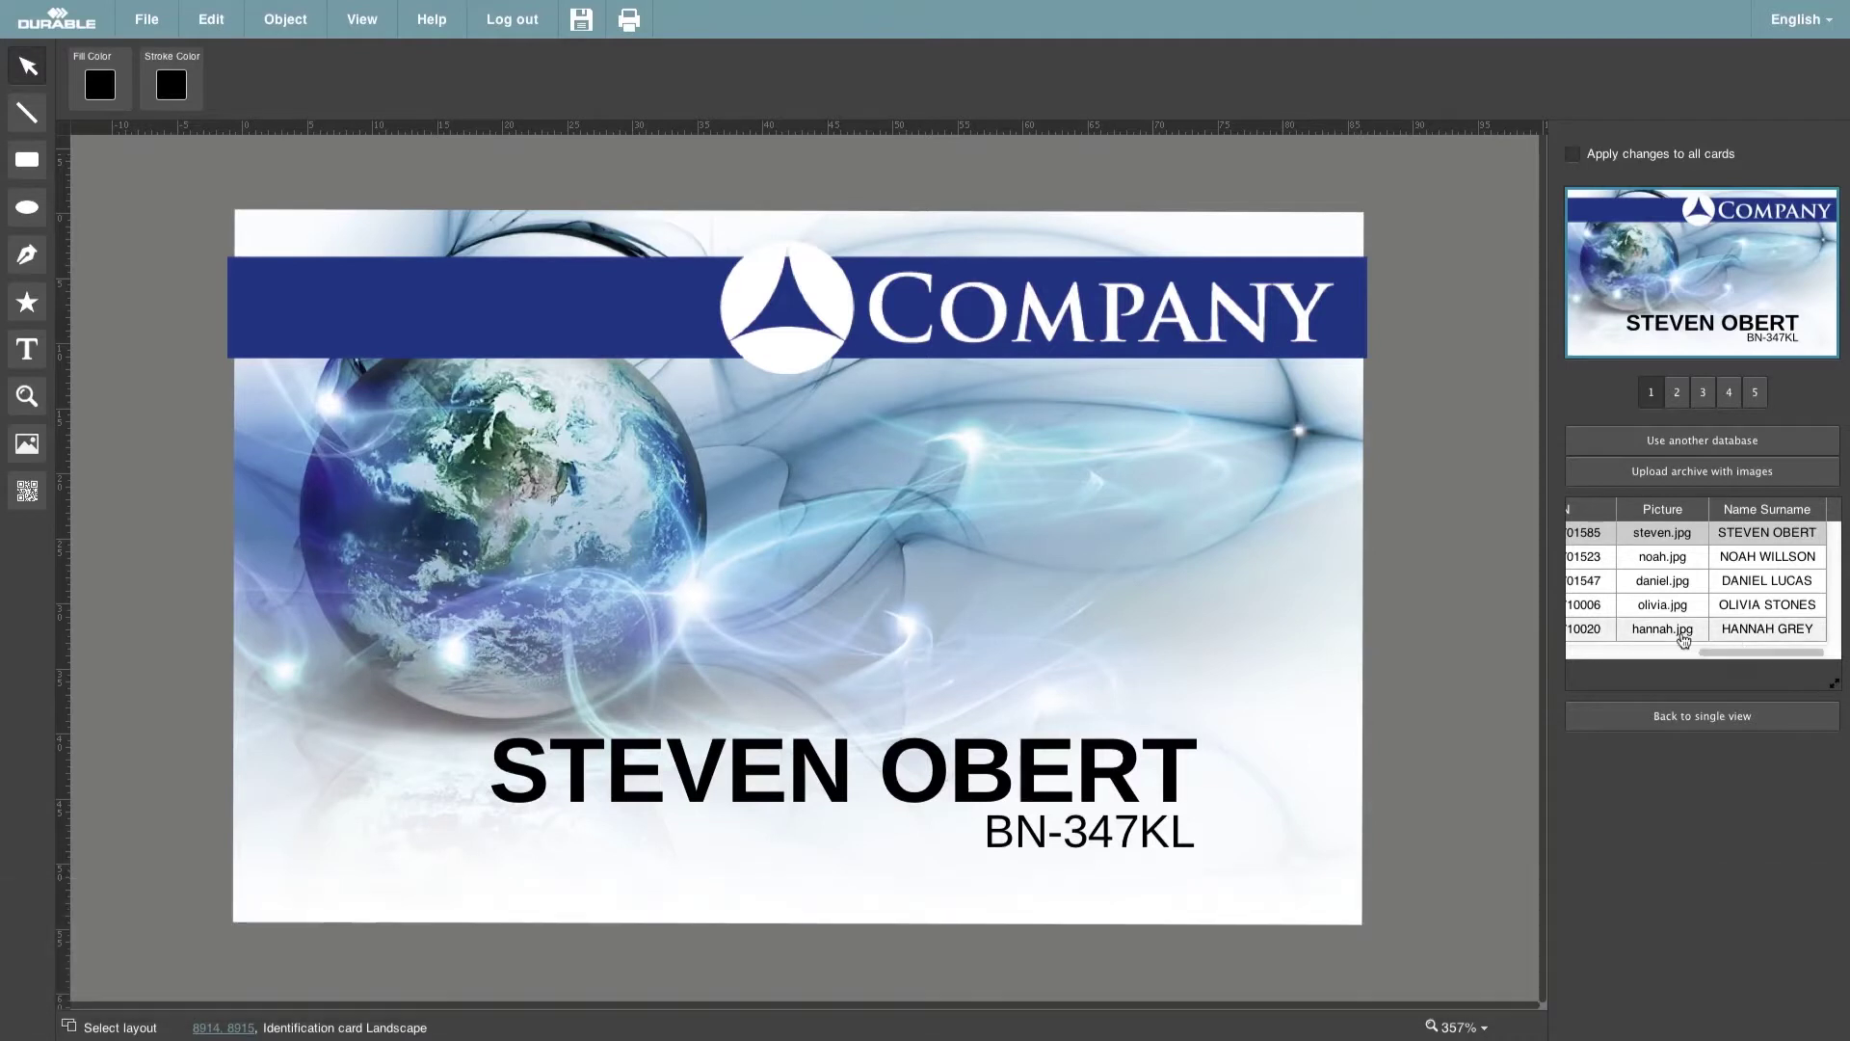
{"action": "left_click", "coordinate": [1674, 475]}
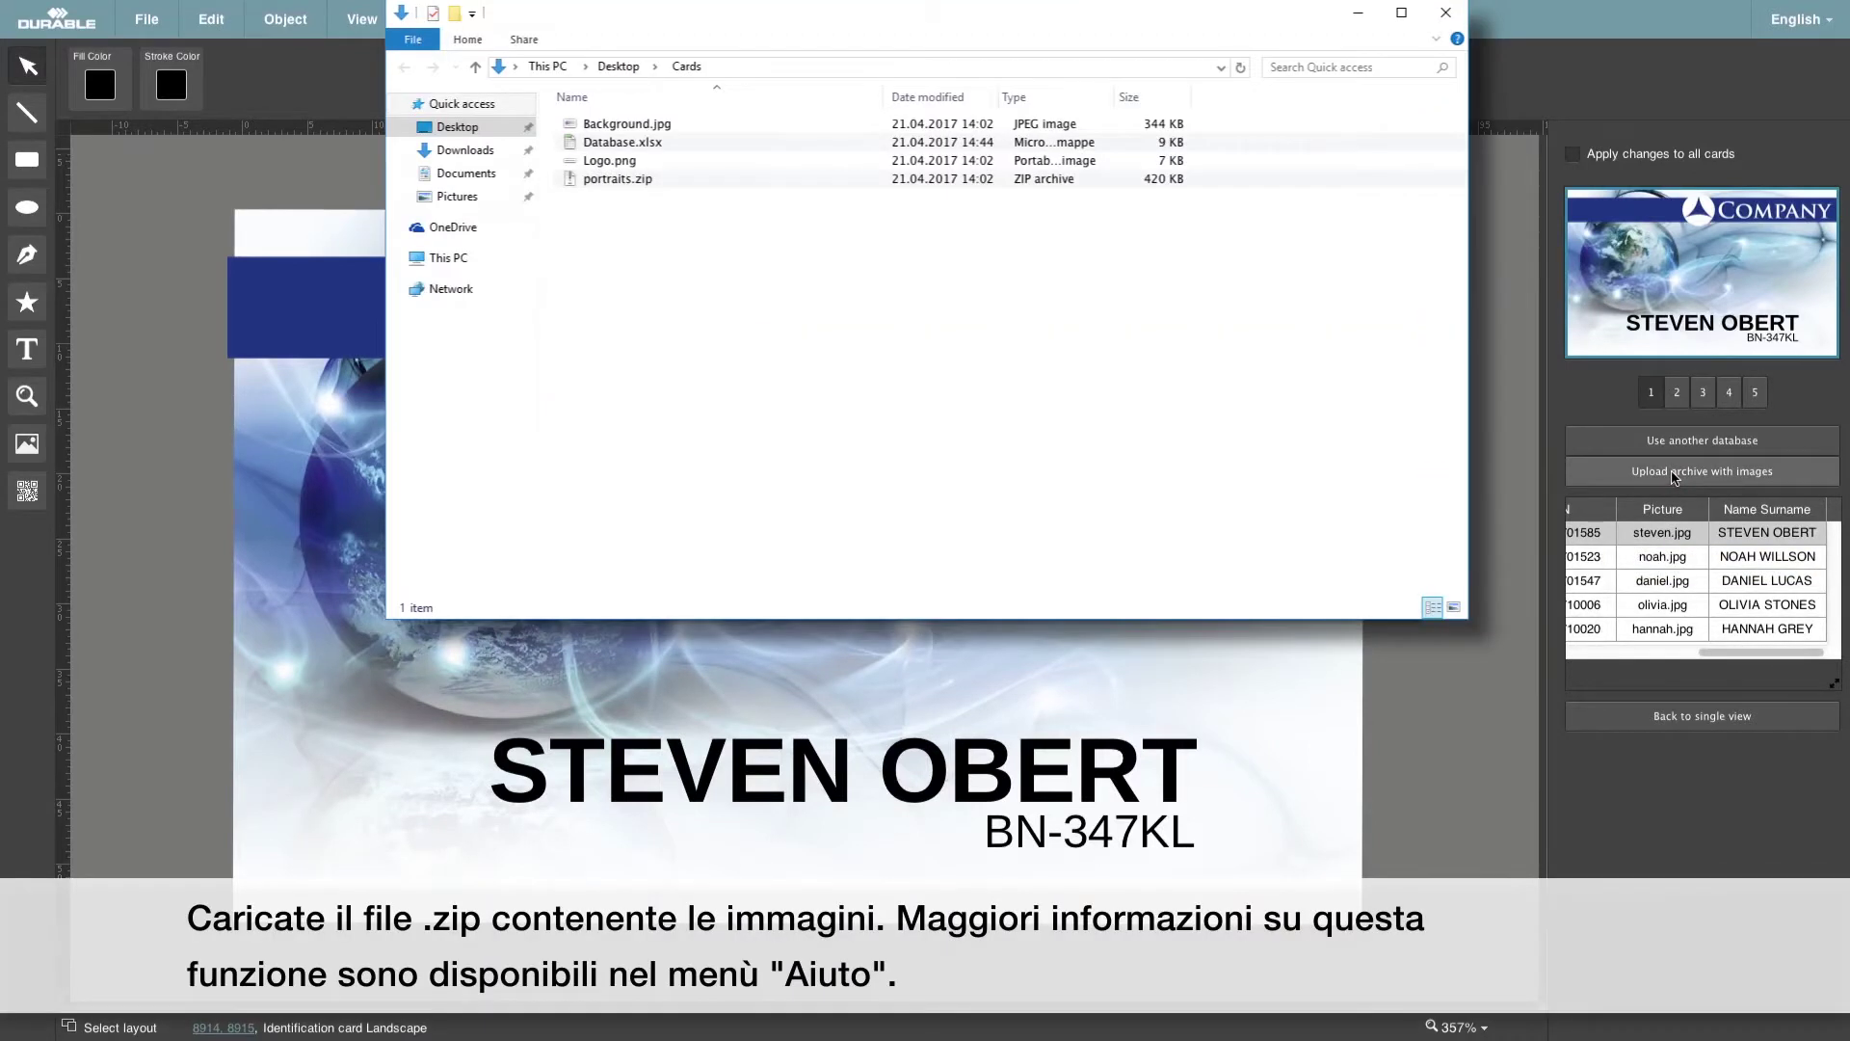
{"action": "left_click", "coordinate": [637, 181]}
{"action": "key", "text": "Return"}
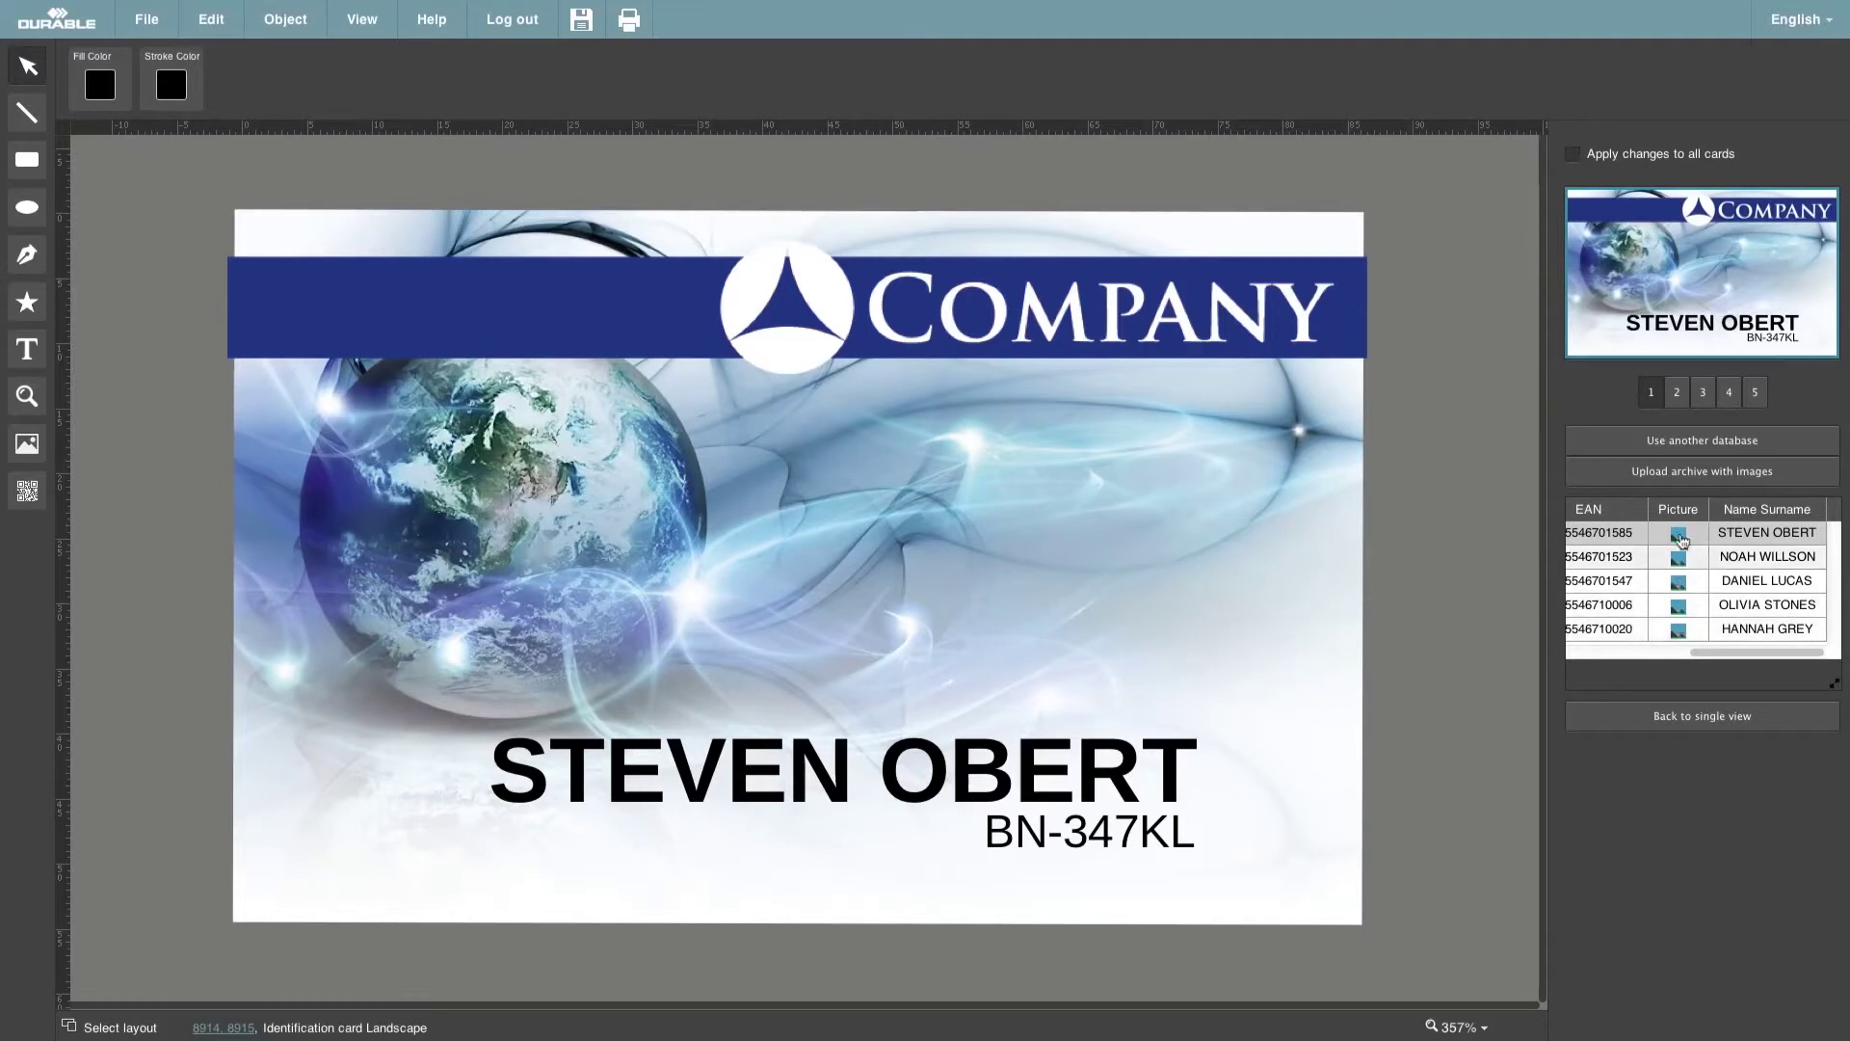
Step: Insert the first record's picture above the name, sized about 18 by 23 mm at X 63 mm, Y 25 mm
{"action": "left_click_drag", "start_coordinate": [1679, 535], "coordinate": [1090, 570]}
{"action": "left_click_drag", "start_coordinate": [924, 349], "coordinate": [952, 390]}
Step: Try the grayscale and brighten effects on the portrait in the image editor and discard the changes
{"action": "right_click", "coordinate": [1027, 440]}
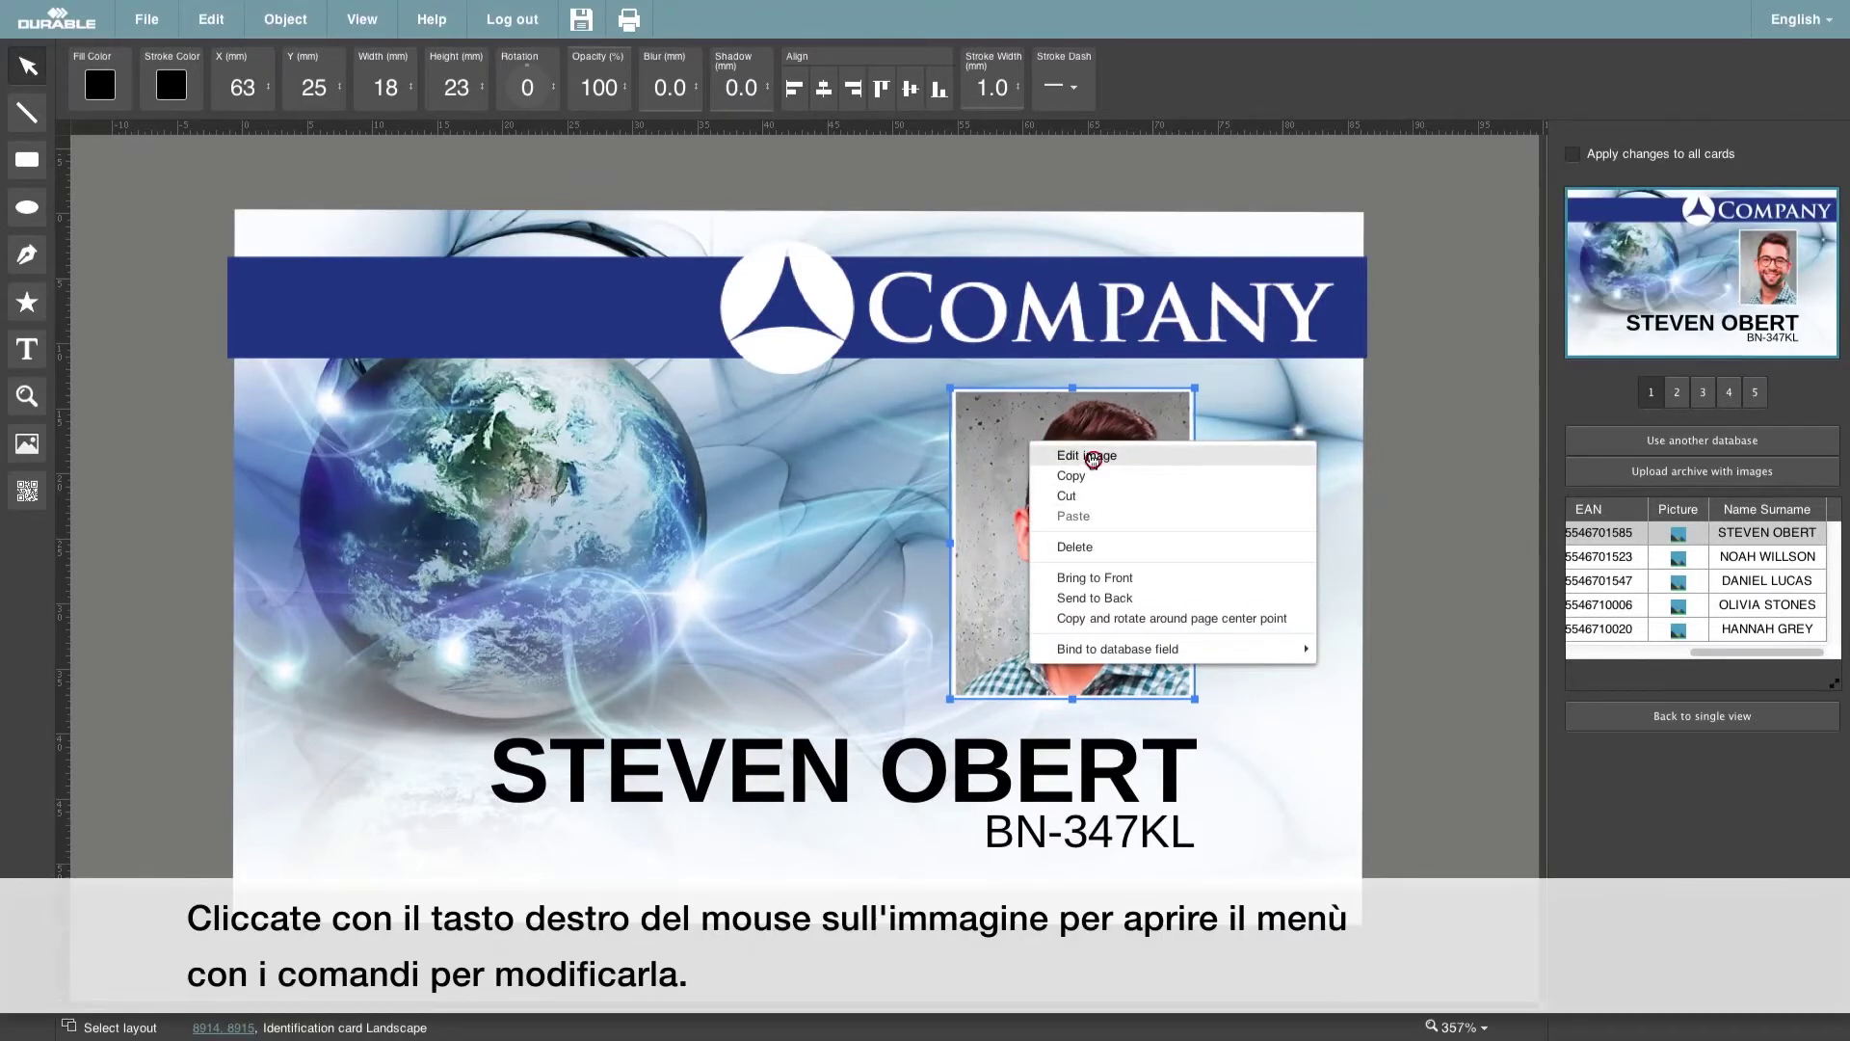
{"action": "left_click", "coordinate": [1087, 455]}
{"action": "left_click", "coordinate": [1170, 525]}
{"action": "left_click", "coordinate": [1083, 623]}
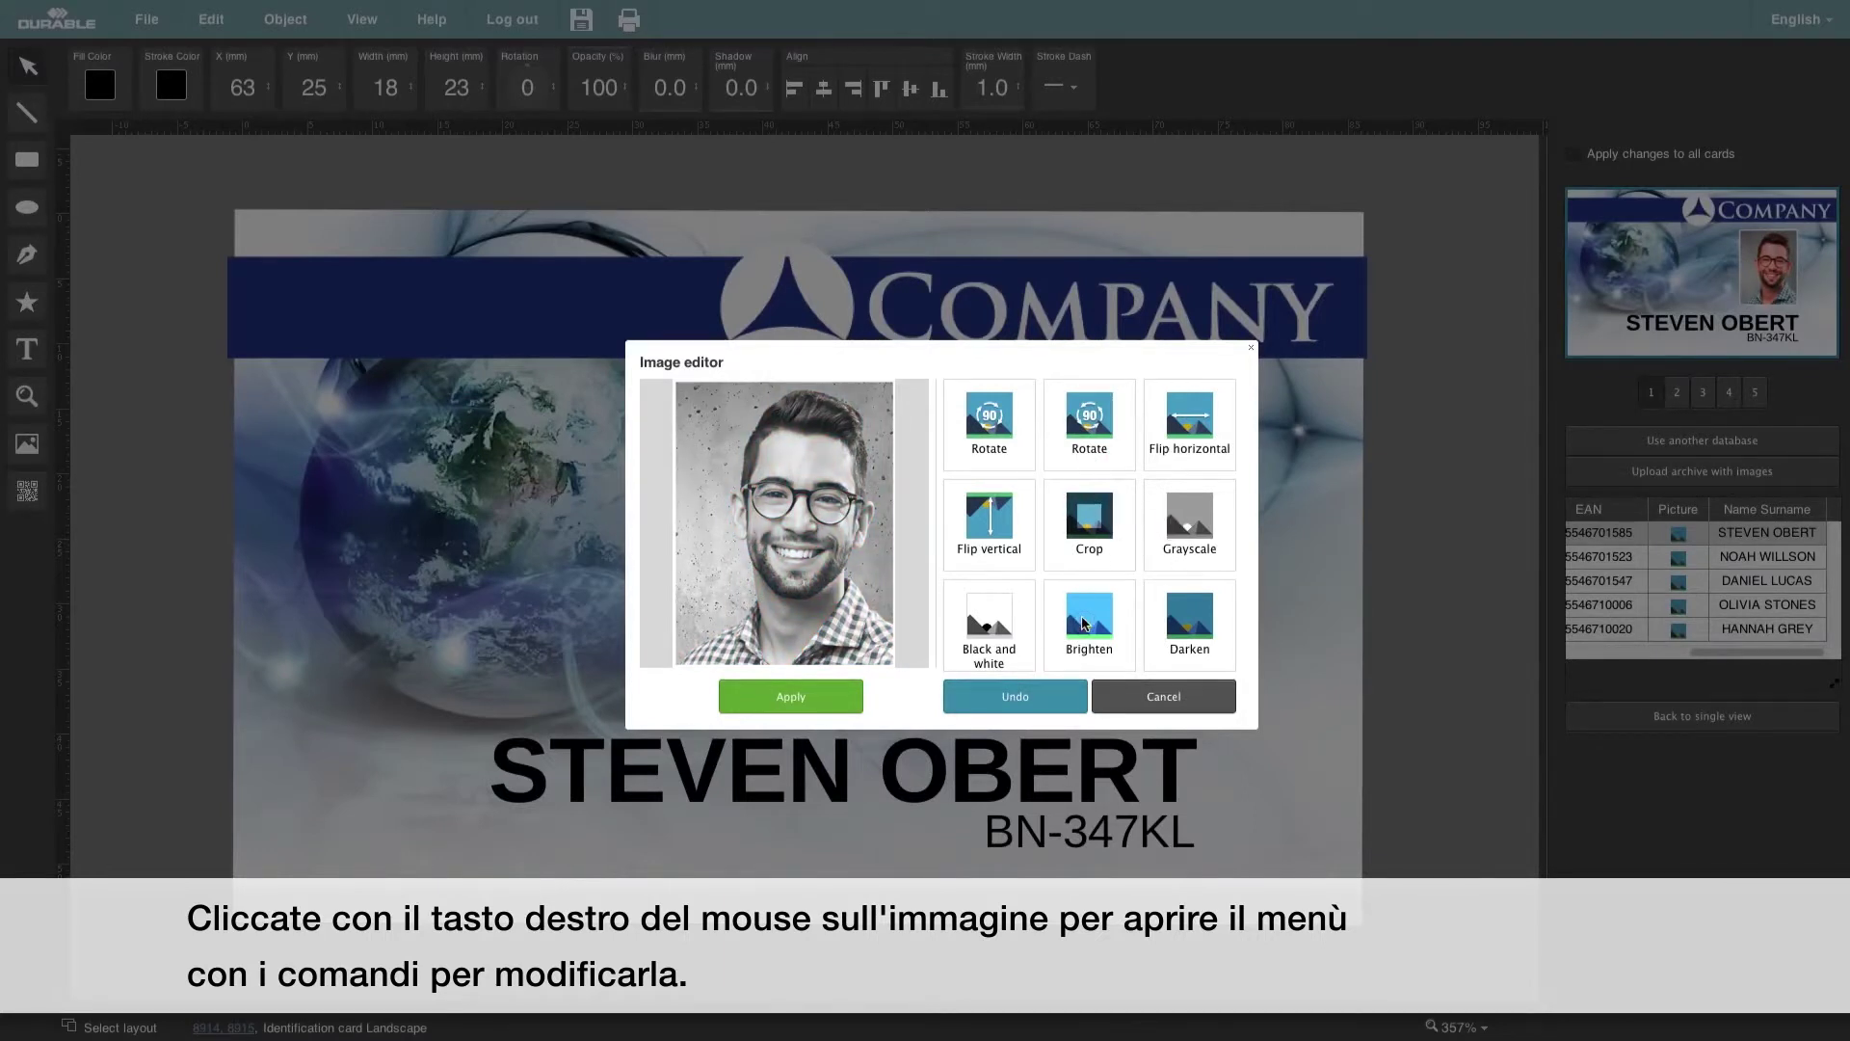
{"action": "left_click", "coordinate": [1083, 623]}
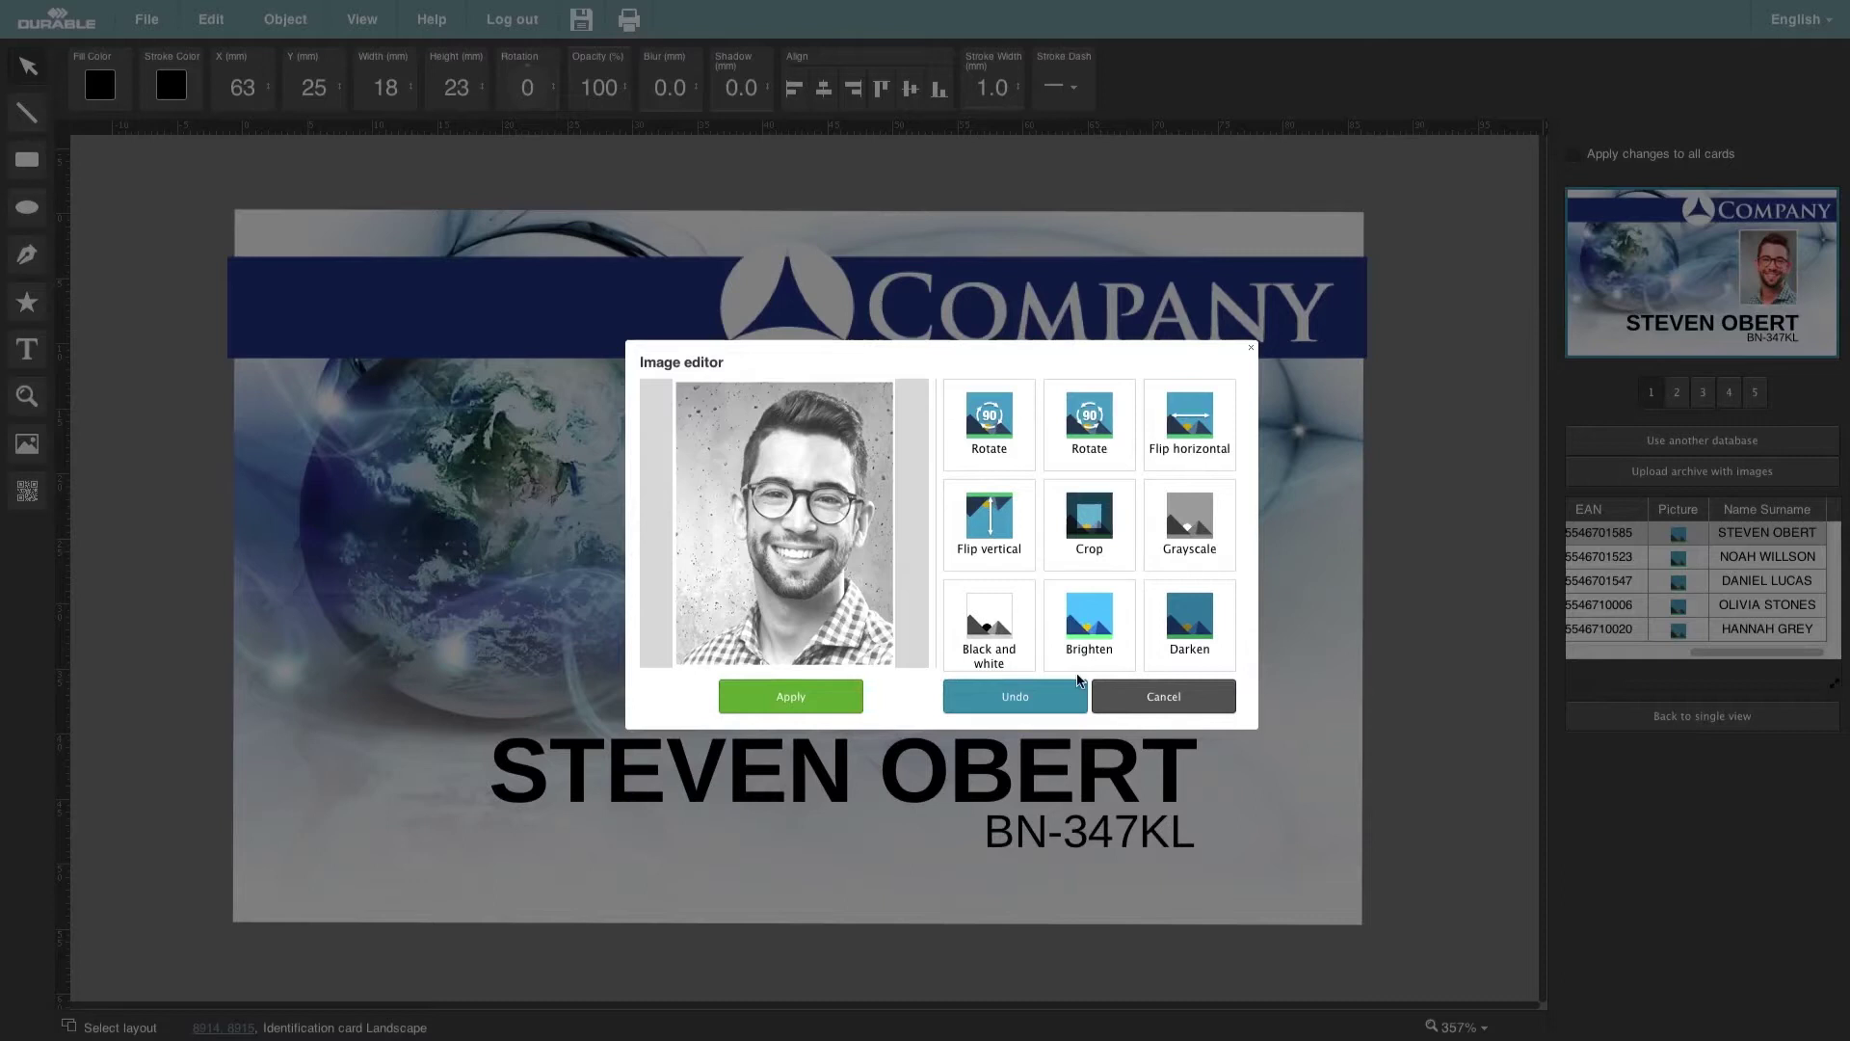
{"action": "left_click", "coordinate": [1120, 699]}
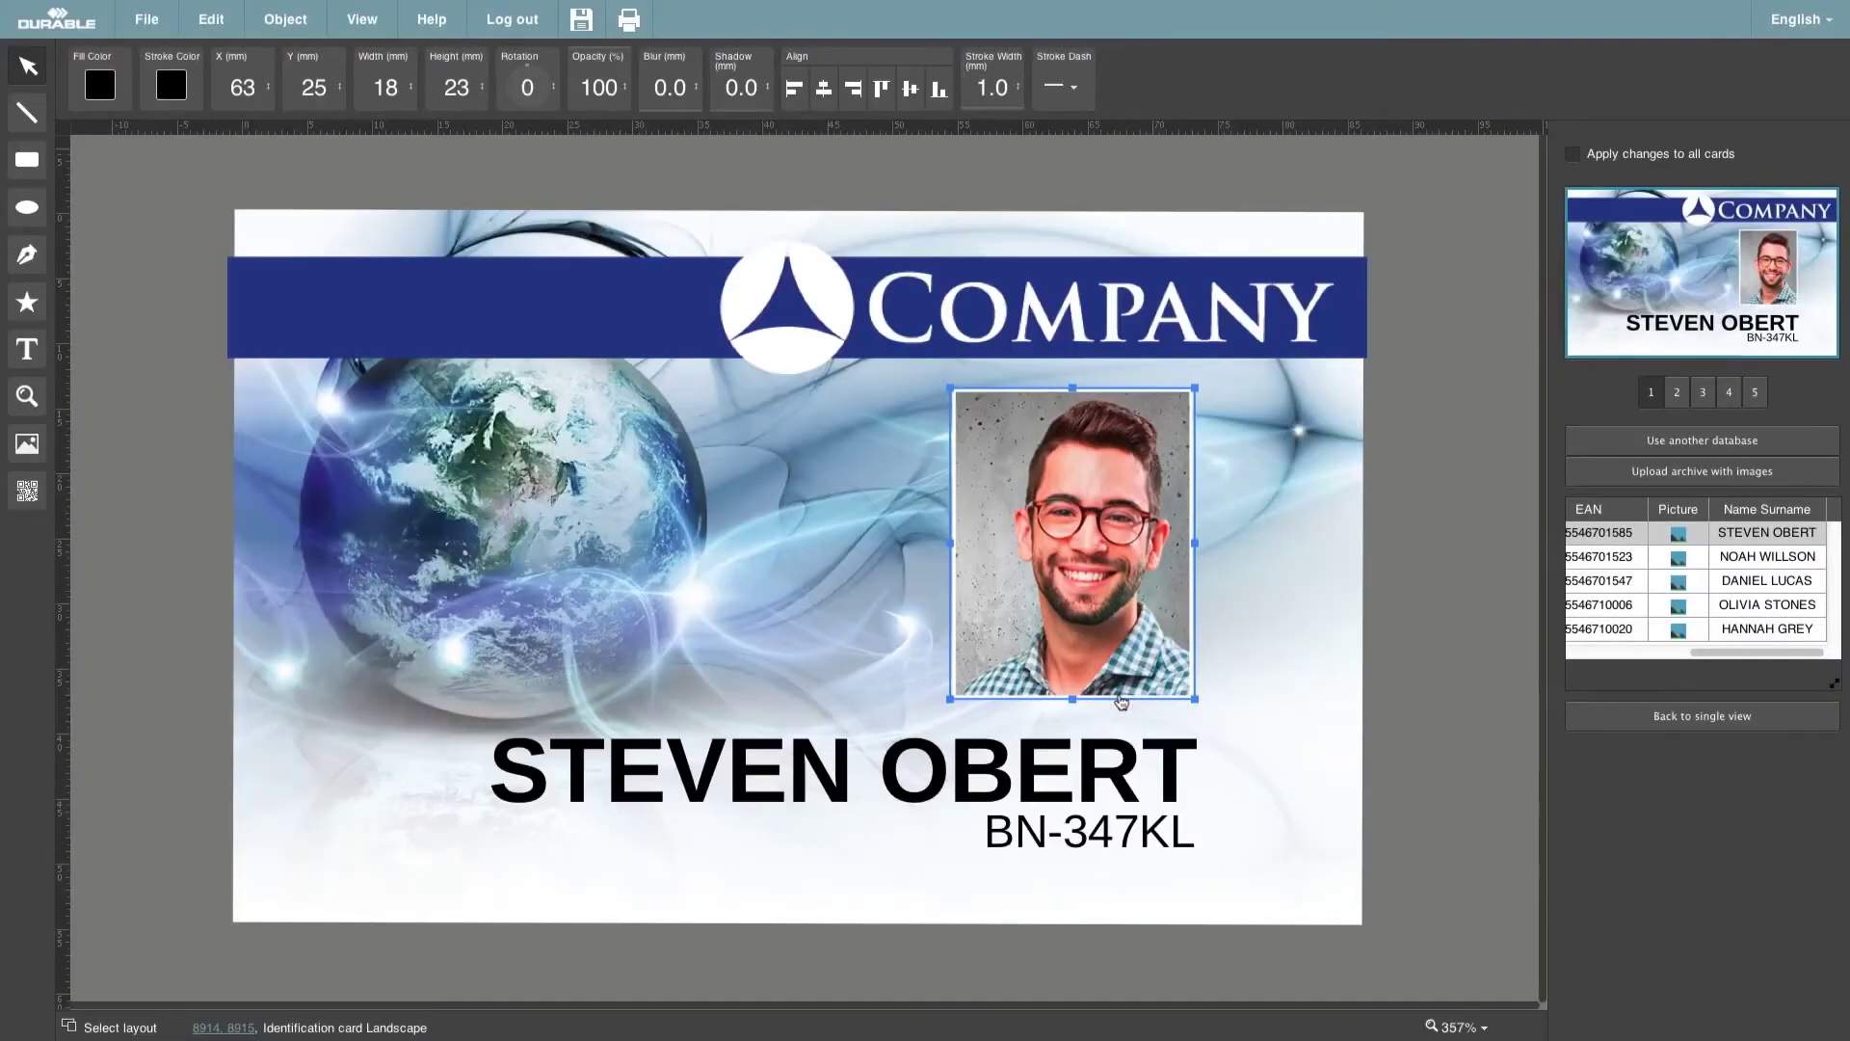
{"action": "left_click", "coordinate": [1390, 401]}
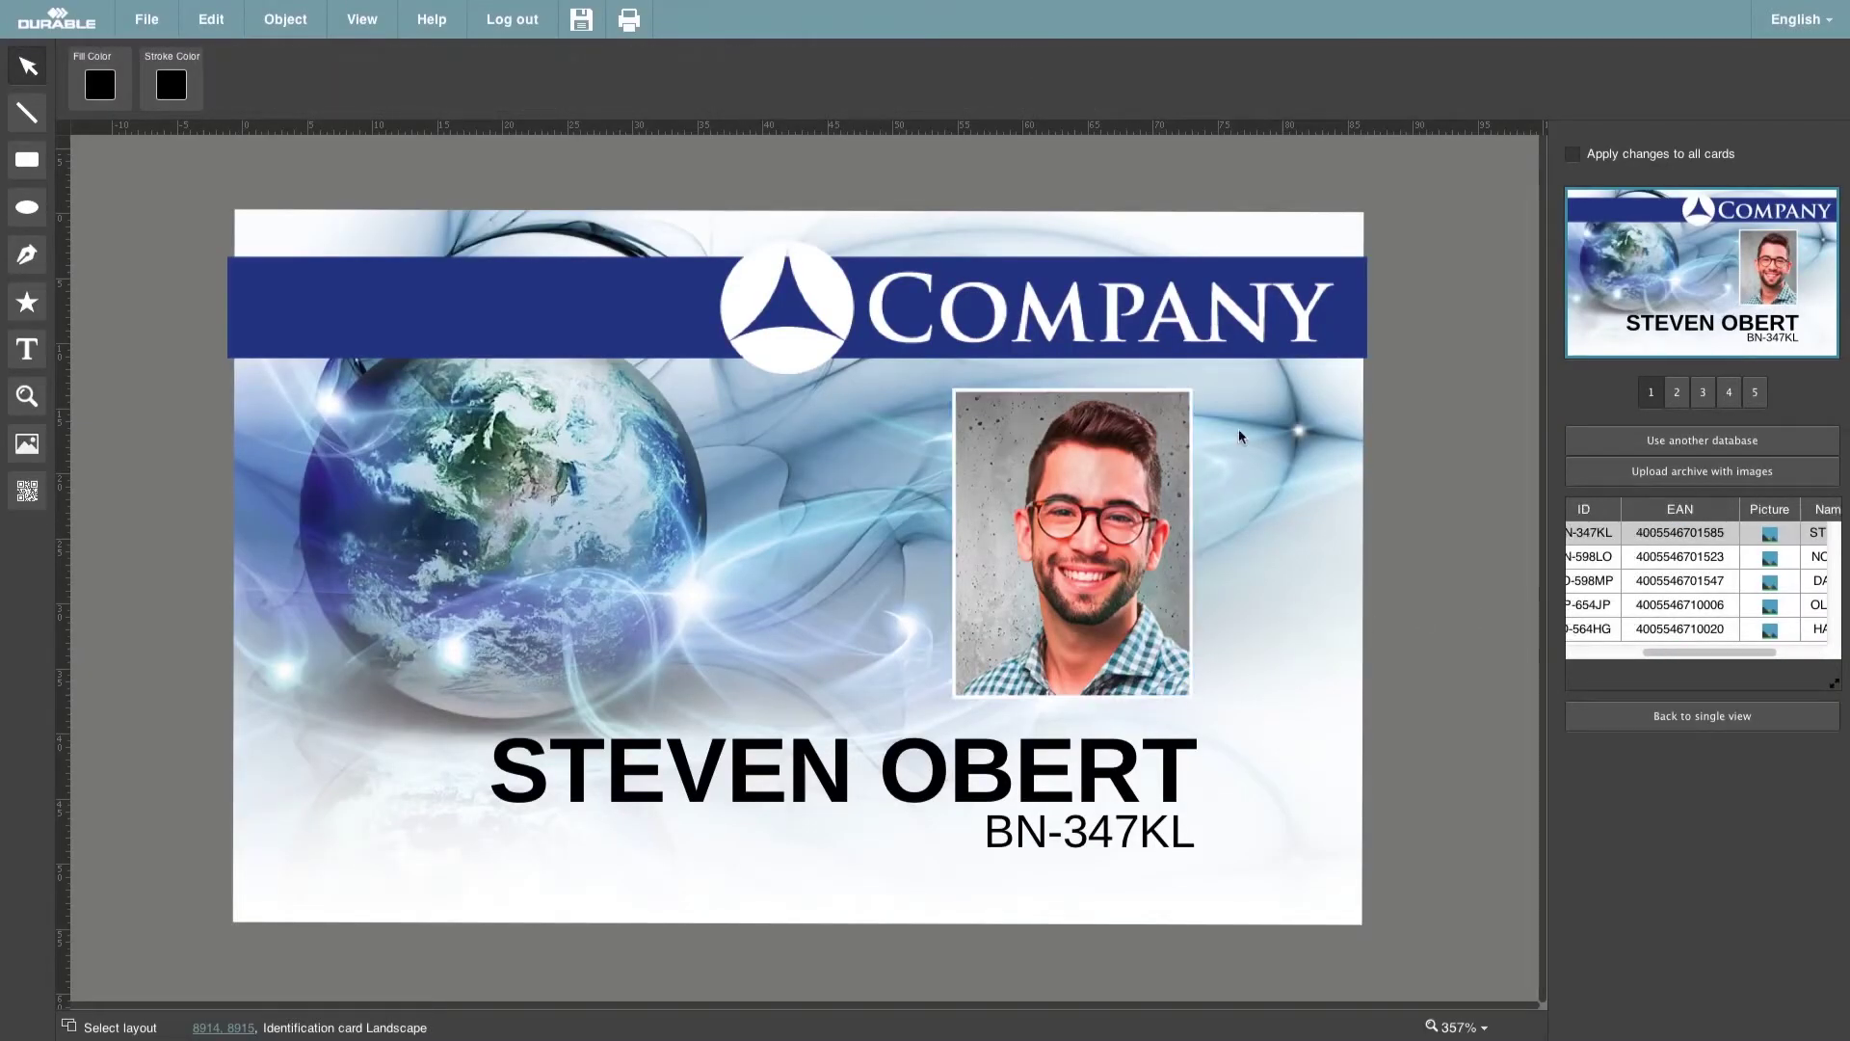
Step: Add an EAN13 barcode encoding the first record's EAN number beside the portrait, about 31 by 23 mm at X 34 mm, Y 25 mm
{"action": "left_click", "coordinate": [21, 500]}
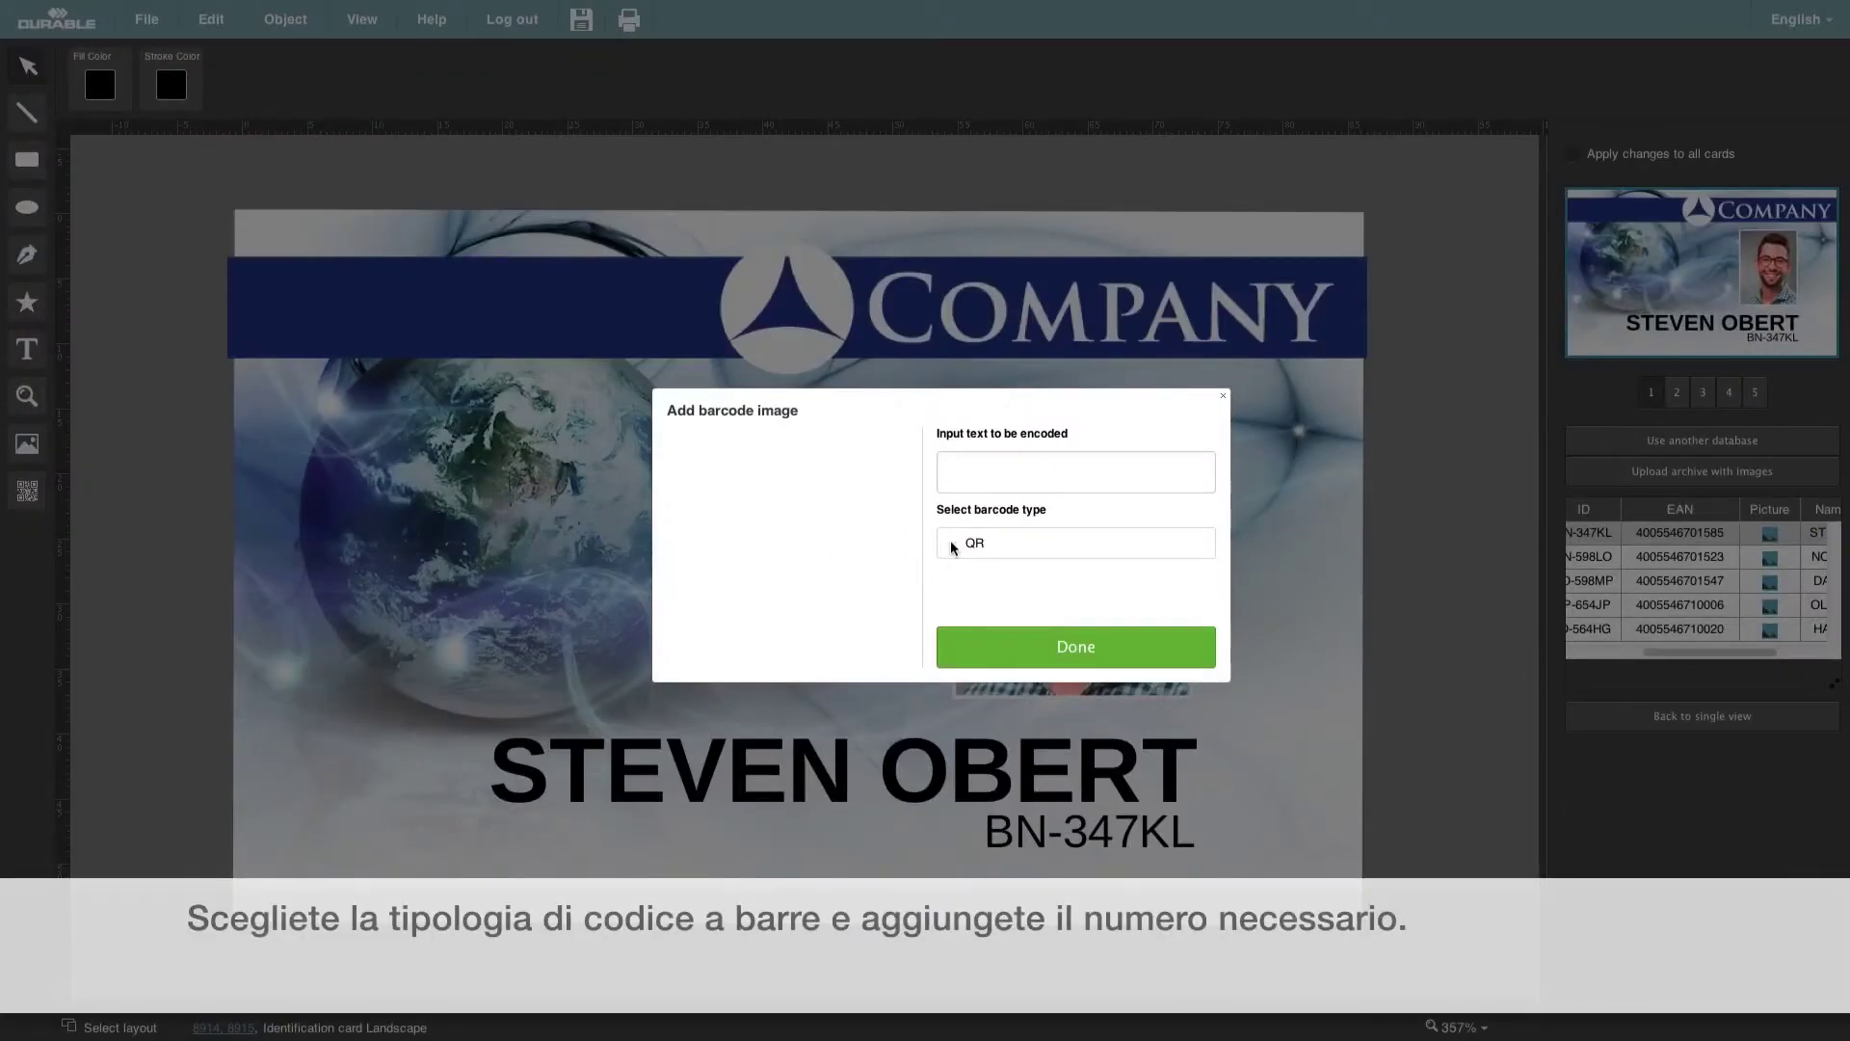
{"action": "left_click", "coordinate": [950, 547]}
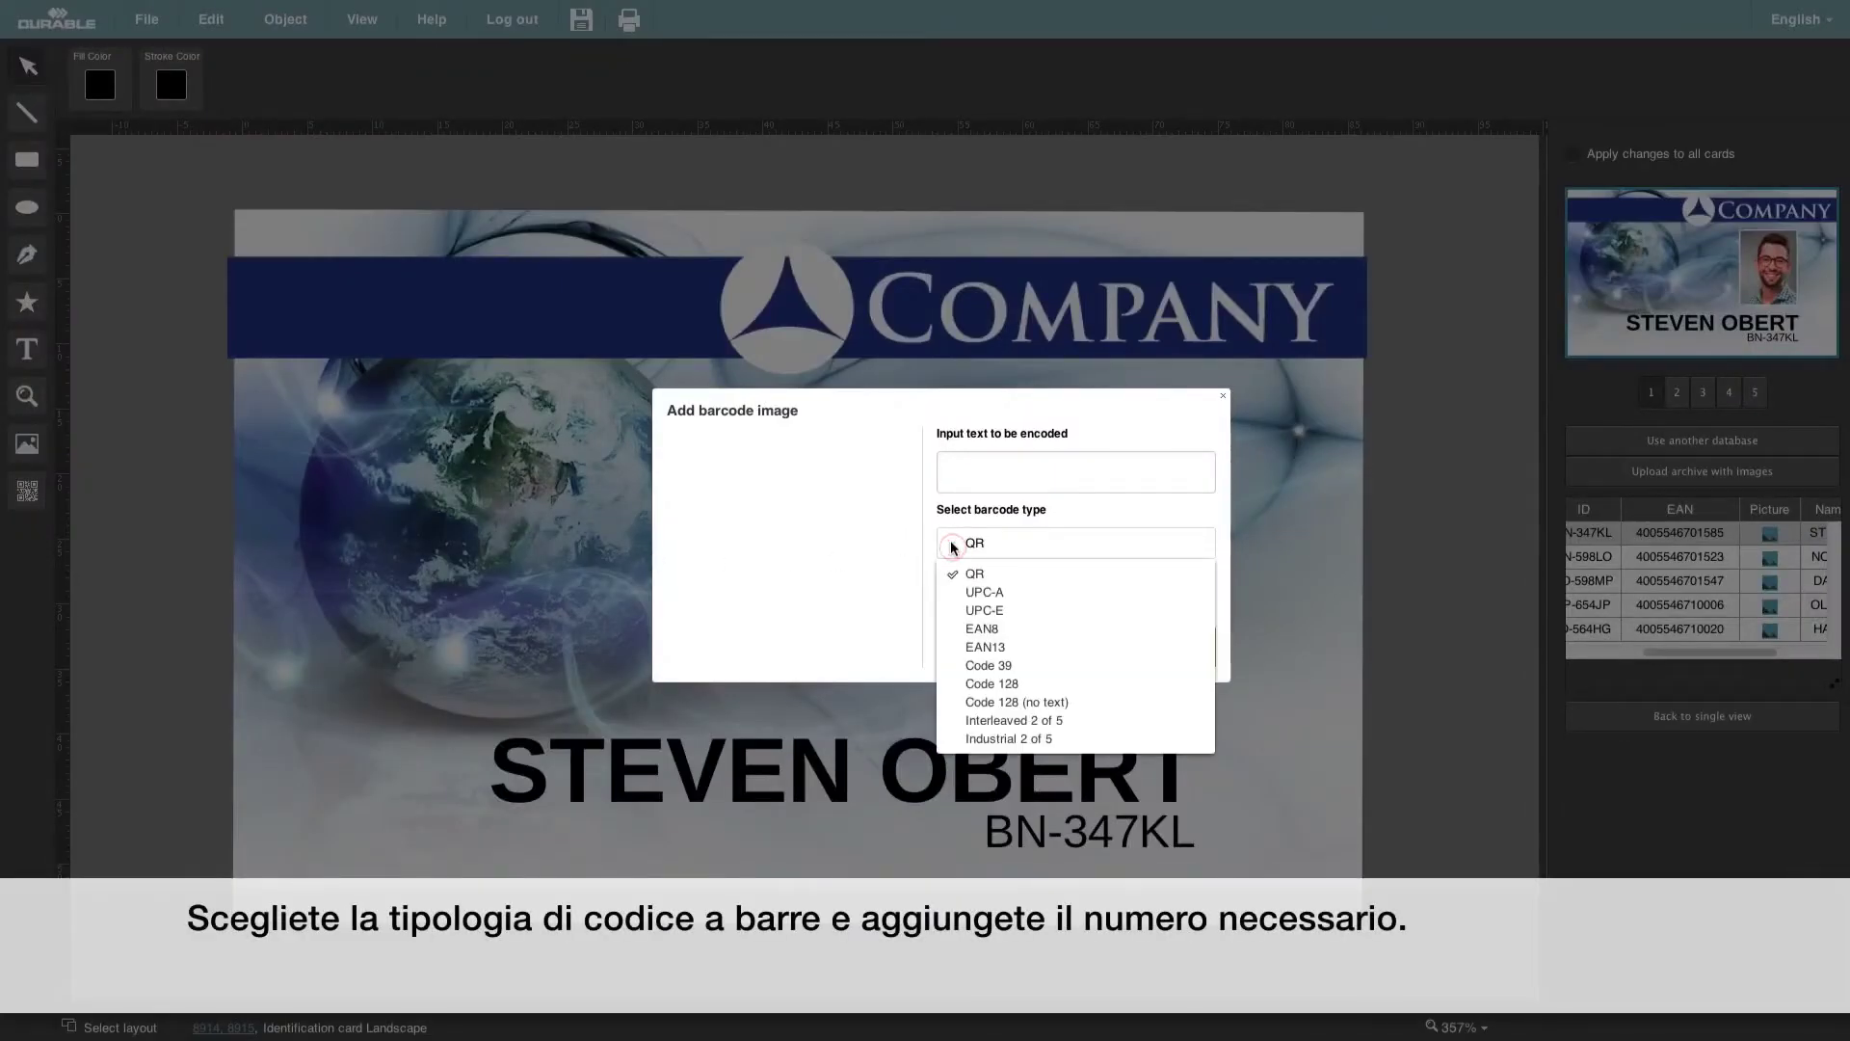
{"action": "left_click", "coordinate": [988, 650]}
{"action": "left_click", "coordinate": [985, 474]}
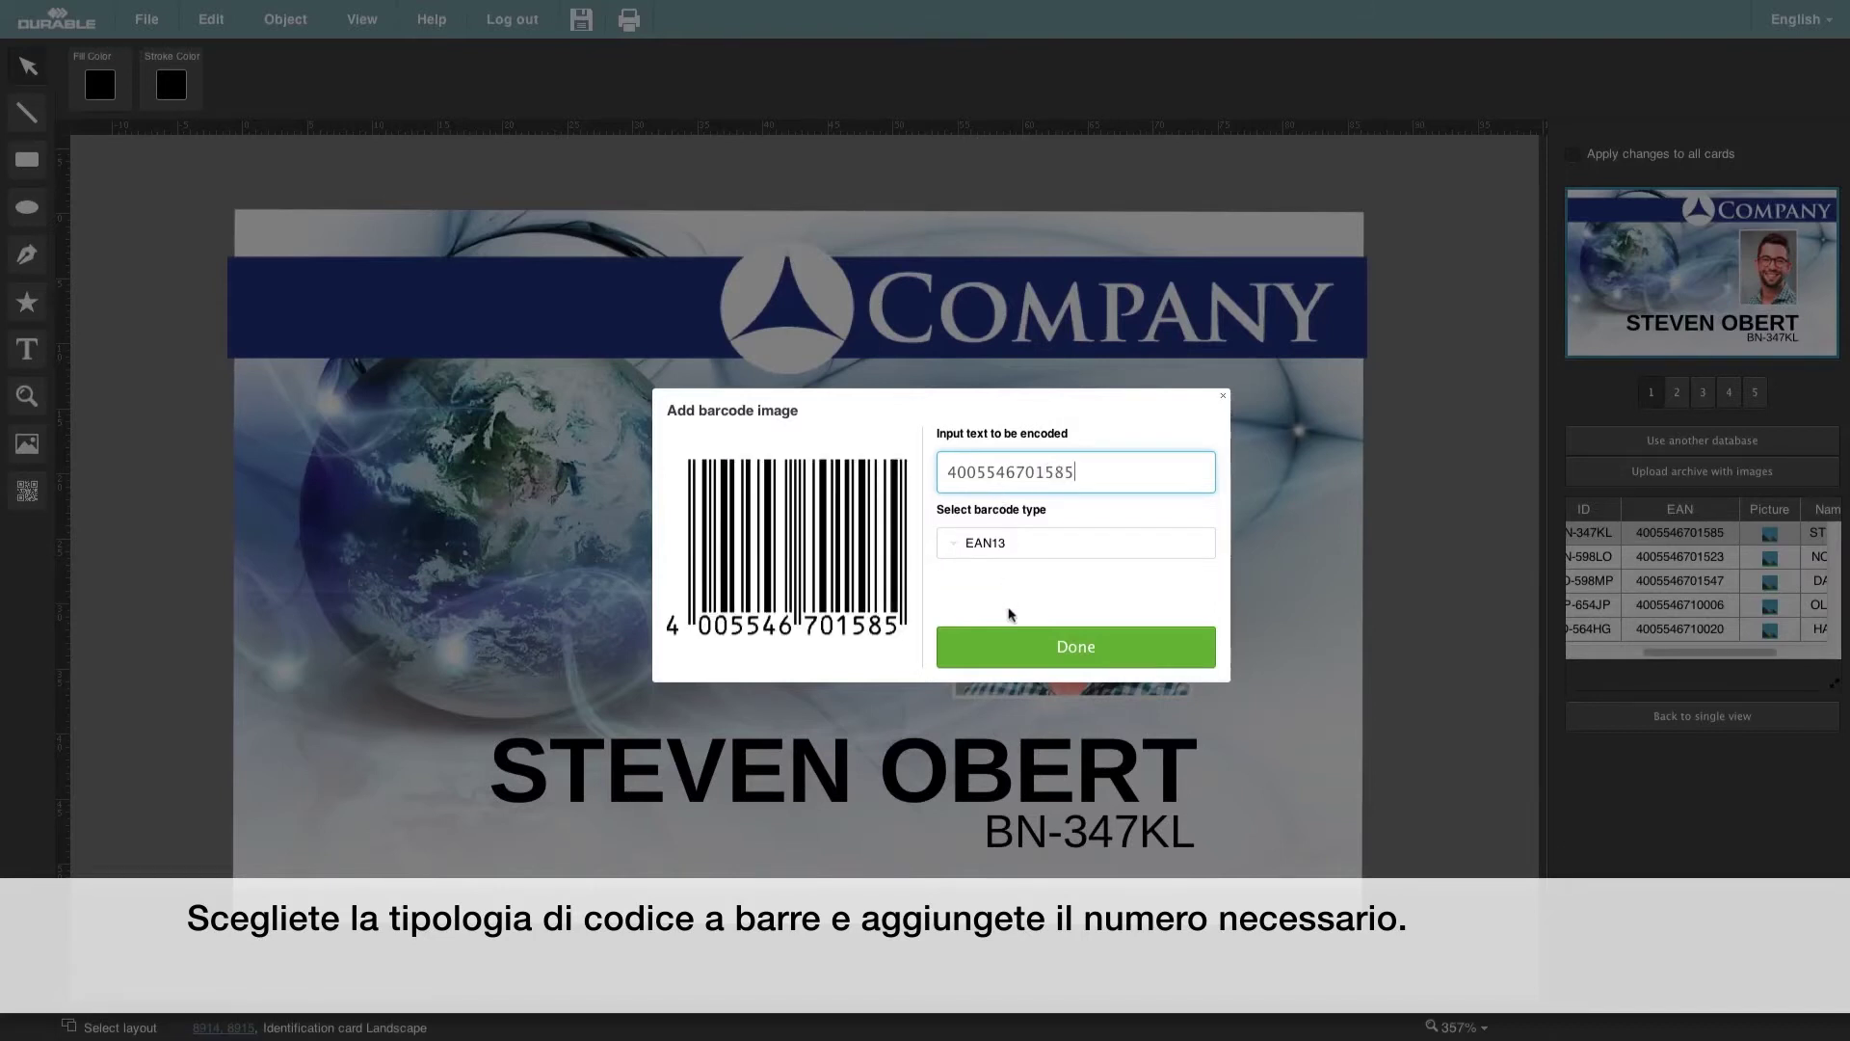
{"action": "left_click", "coordinate": [1010, 652]}
{"action": "left_click_drag", "start_coordinate": [971, 652], "coordinate": [861, 636]}
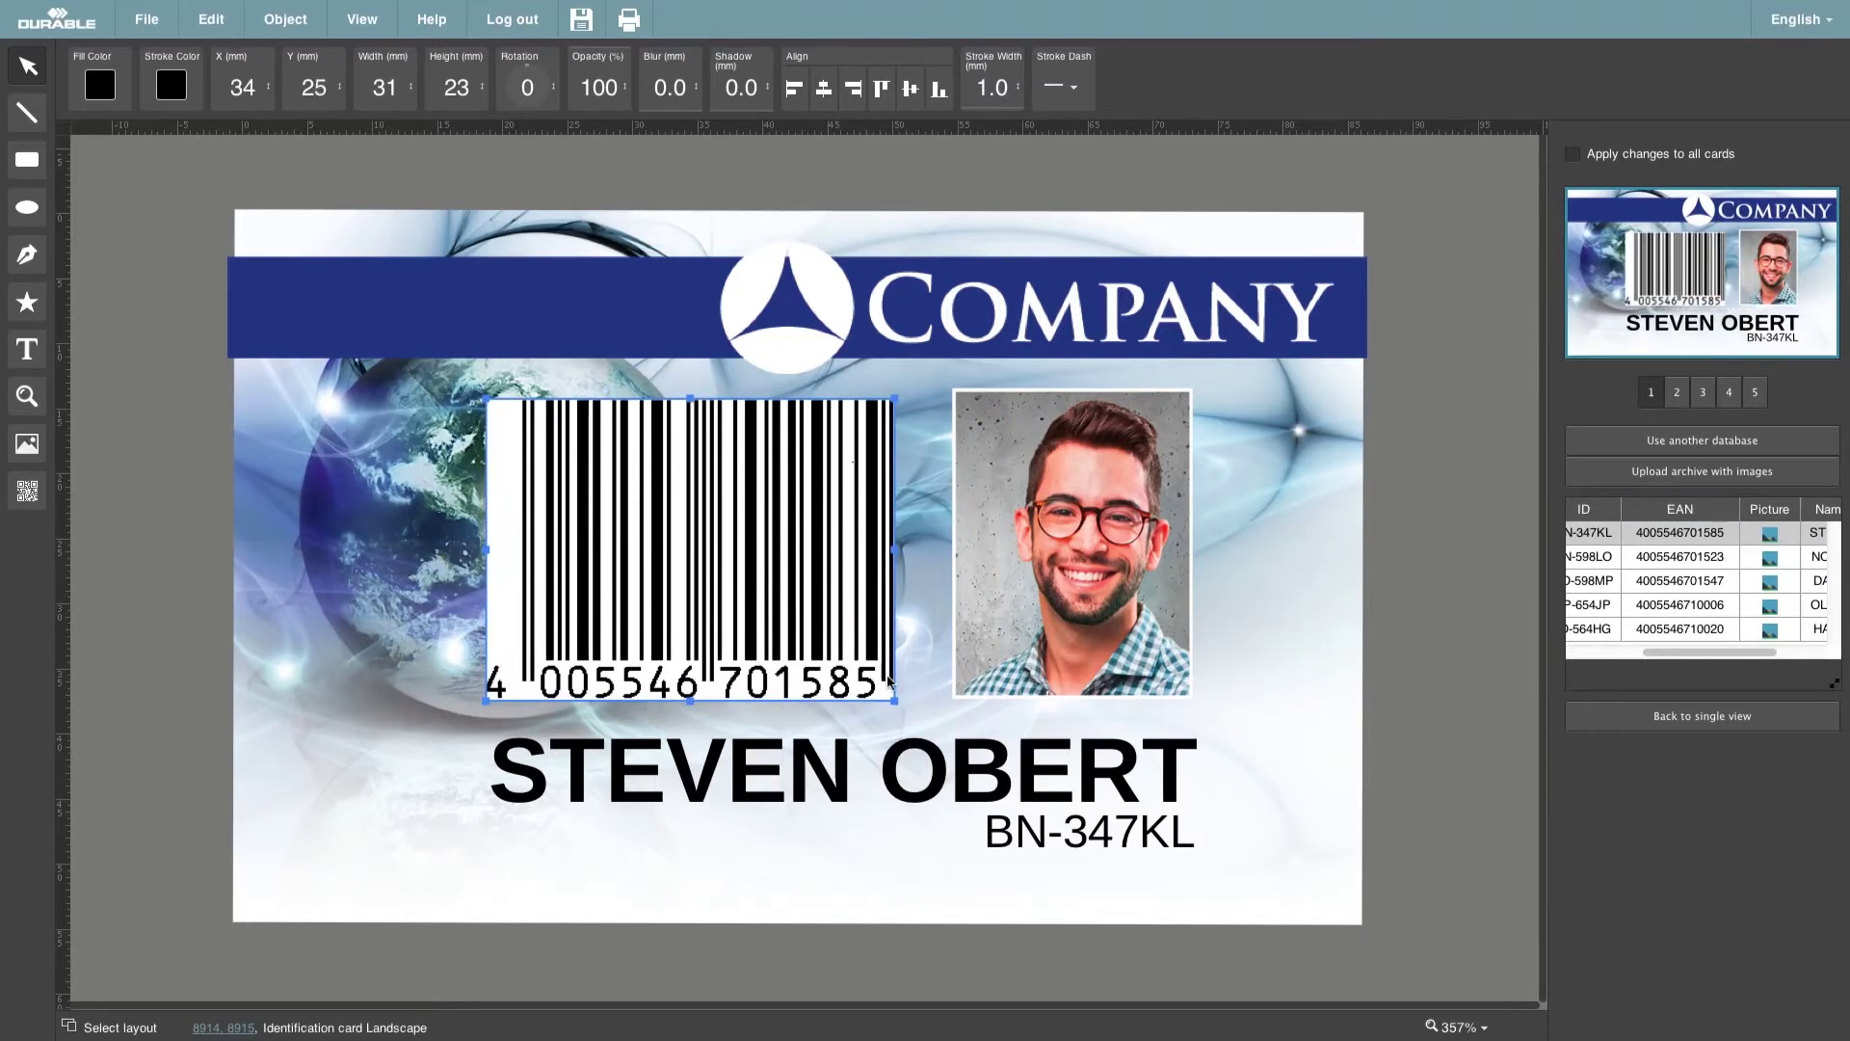
Step: Bind the barcode to the EAN database field
{"action": "right_click", "coordinate": [854, 461]}
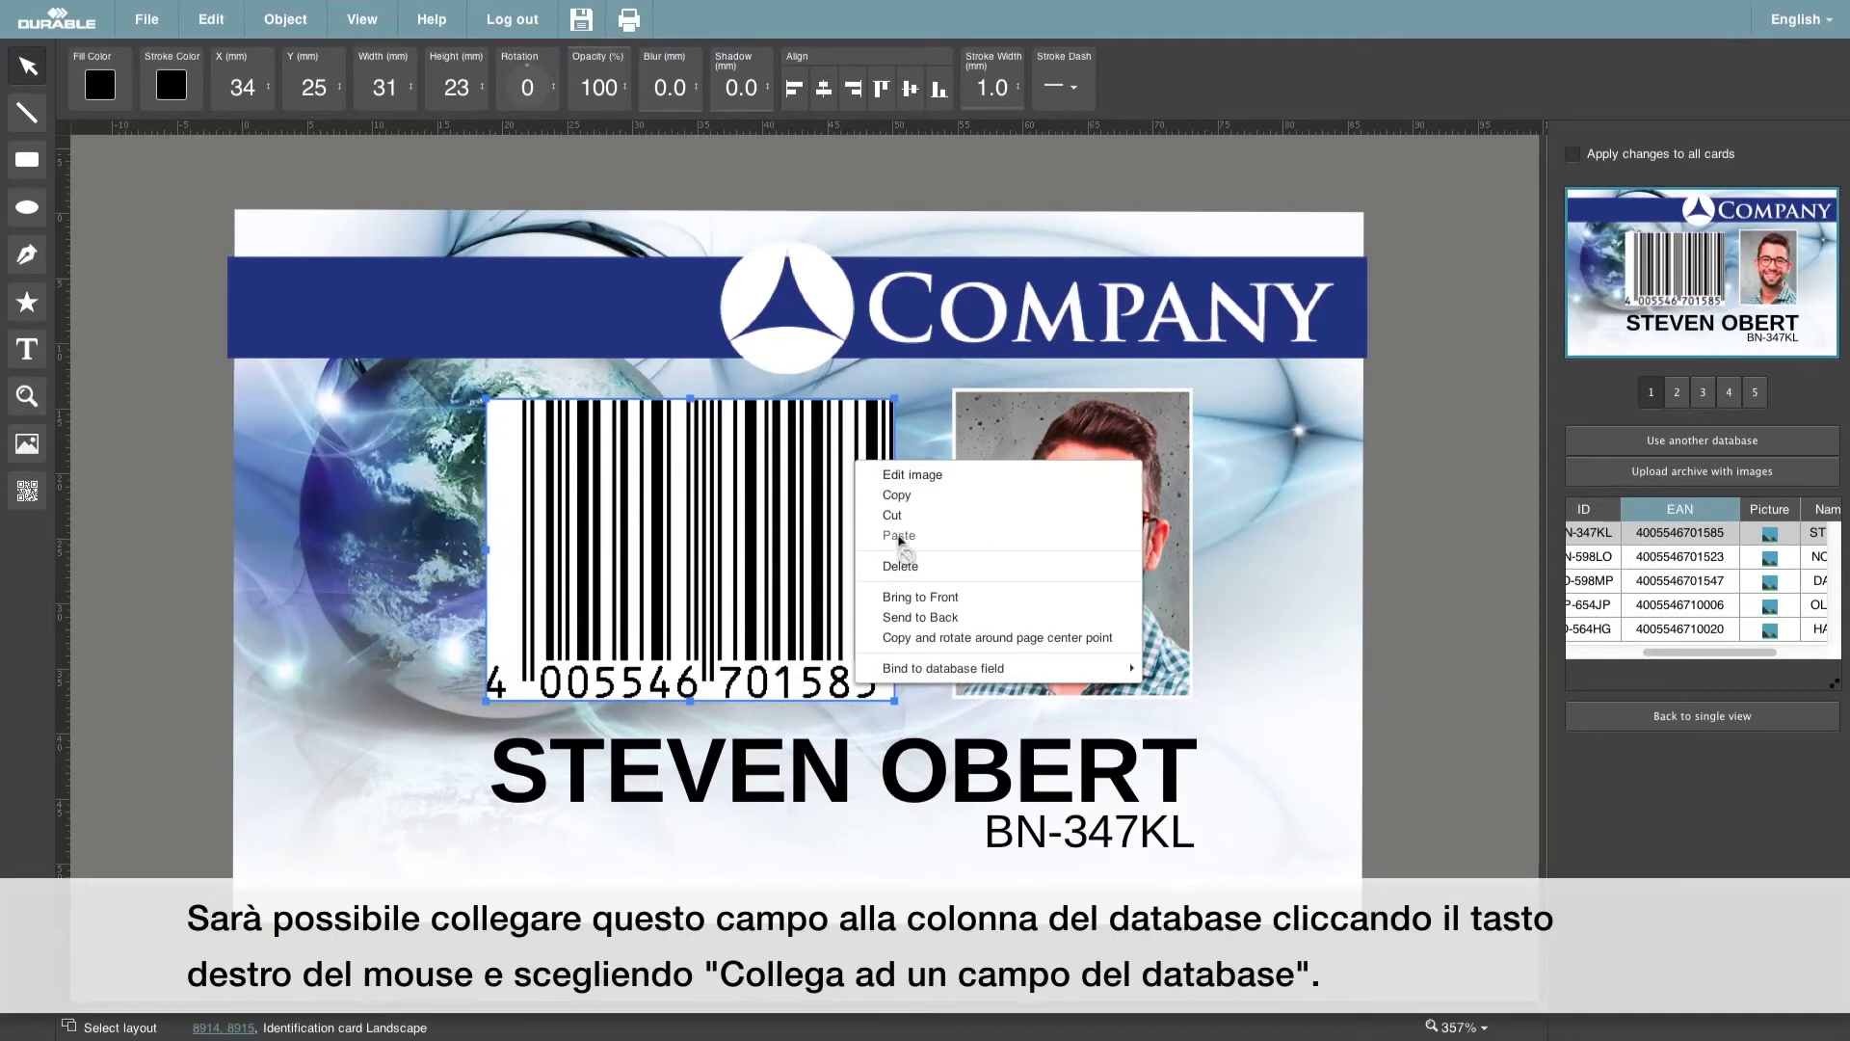
{"action": "mouse_move", "coordinate": [978, 667]}
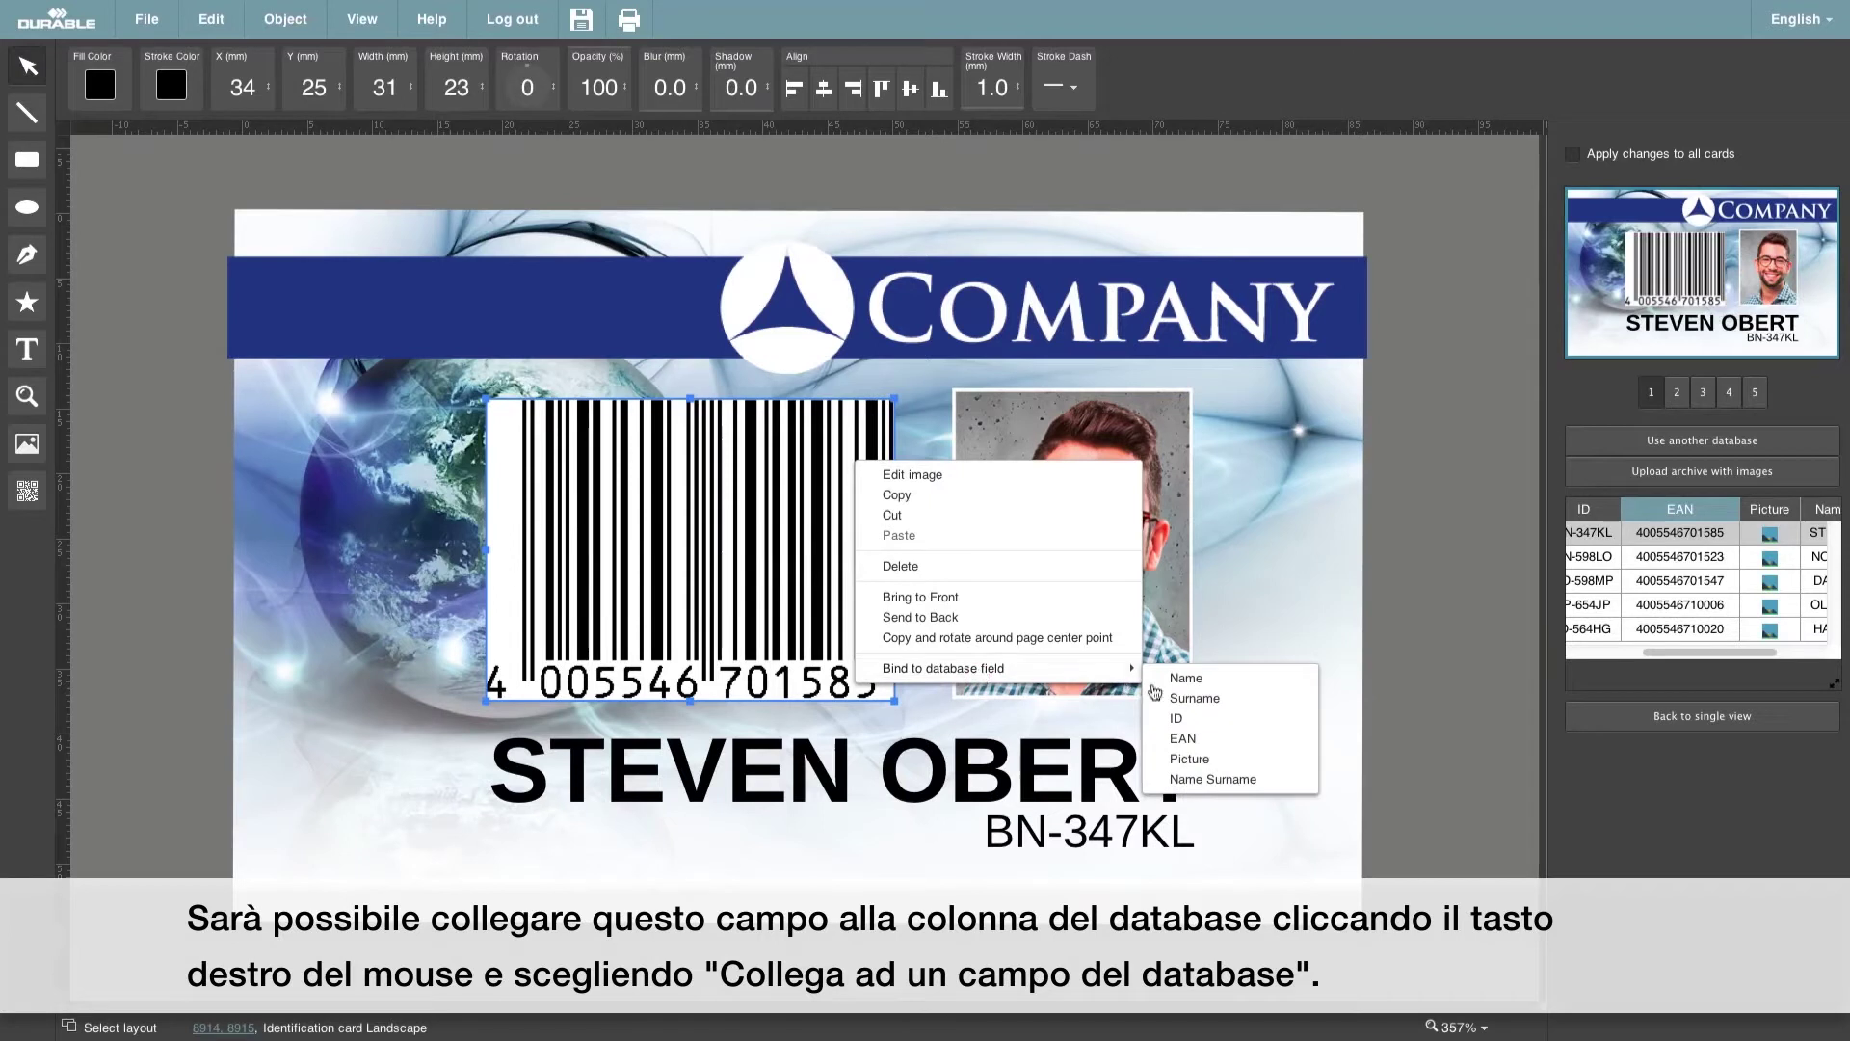
{"action": "left_click", "coordinate": [1191, 740]}
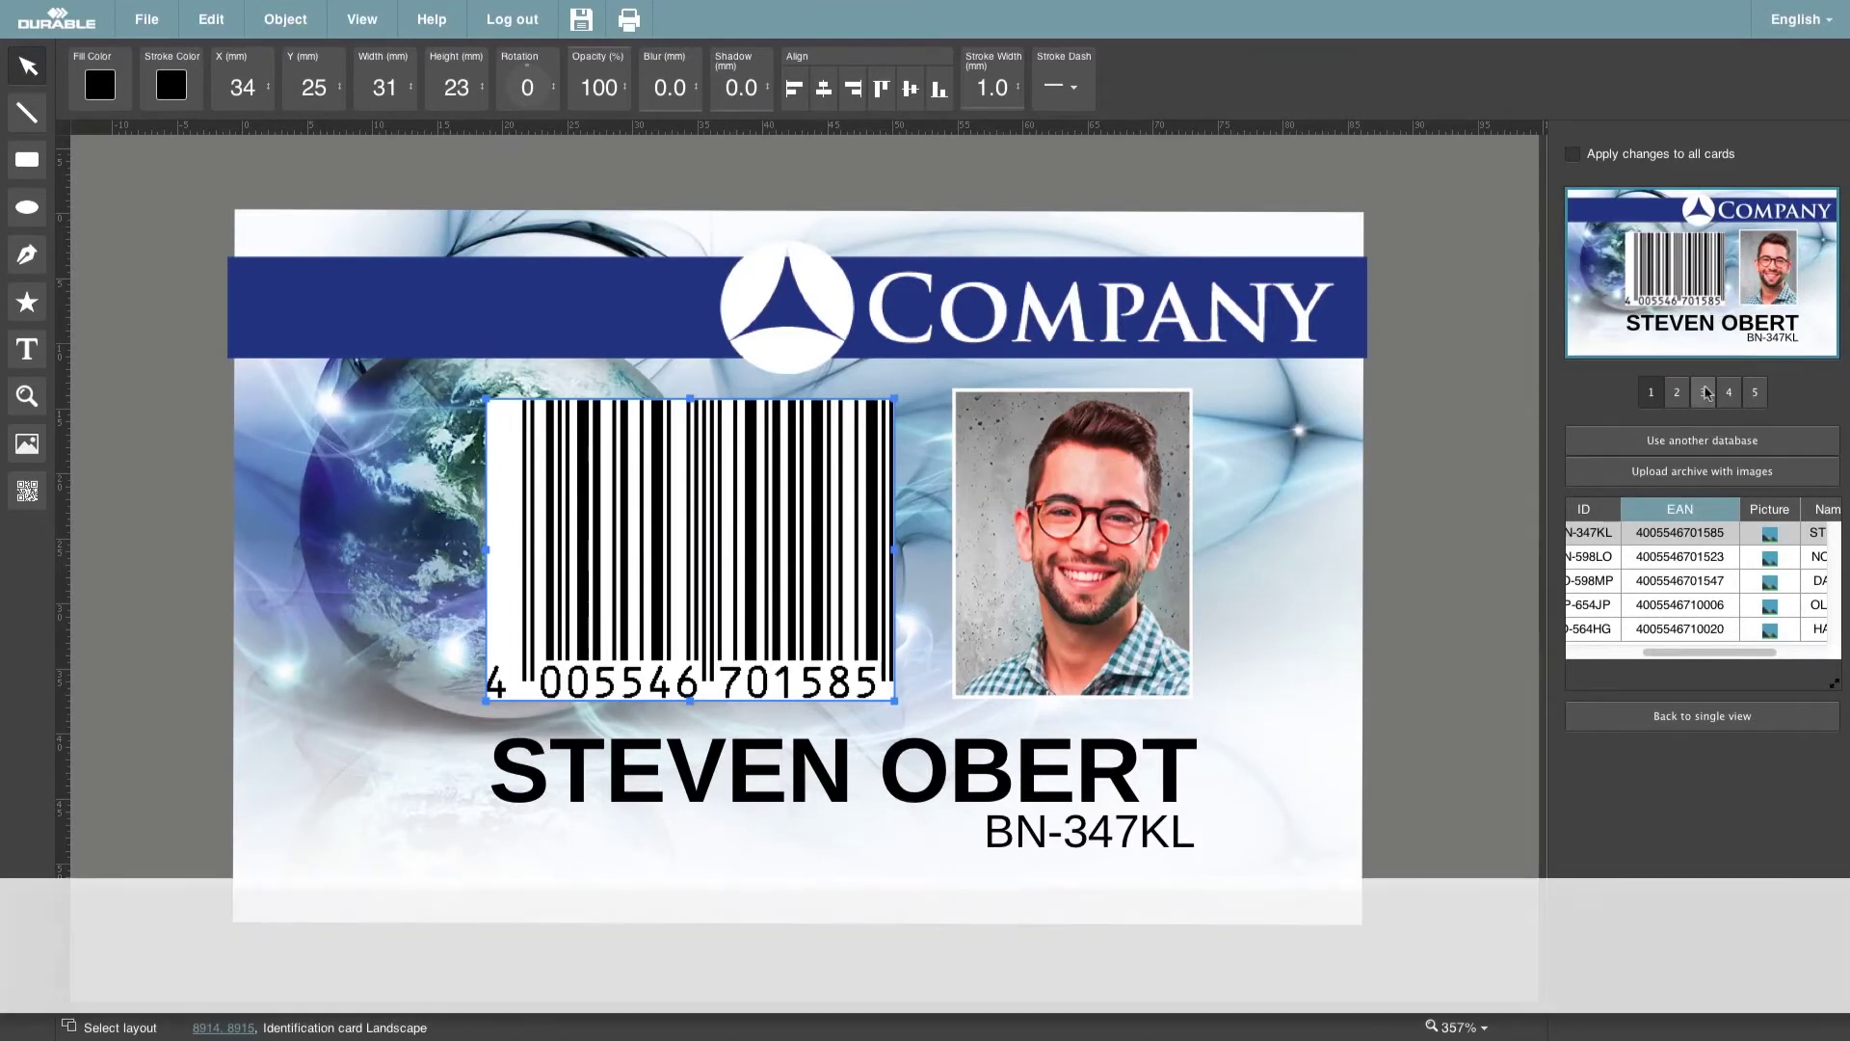
Step: Preview cards 2 to 5 of the database and return to card 1
{"action": "left_click", "coordinate": [1674, 393]}
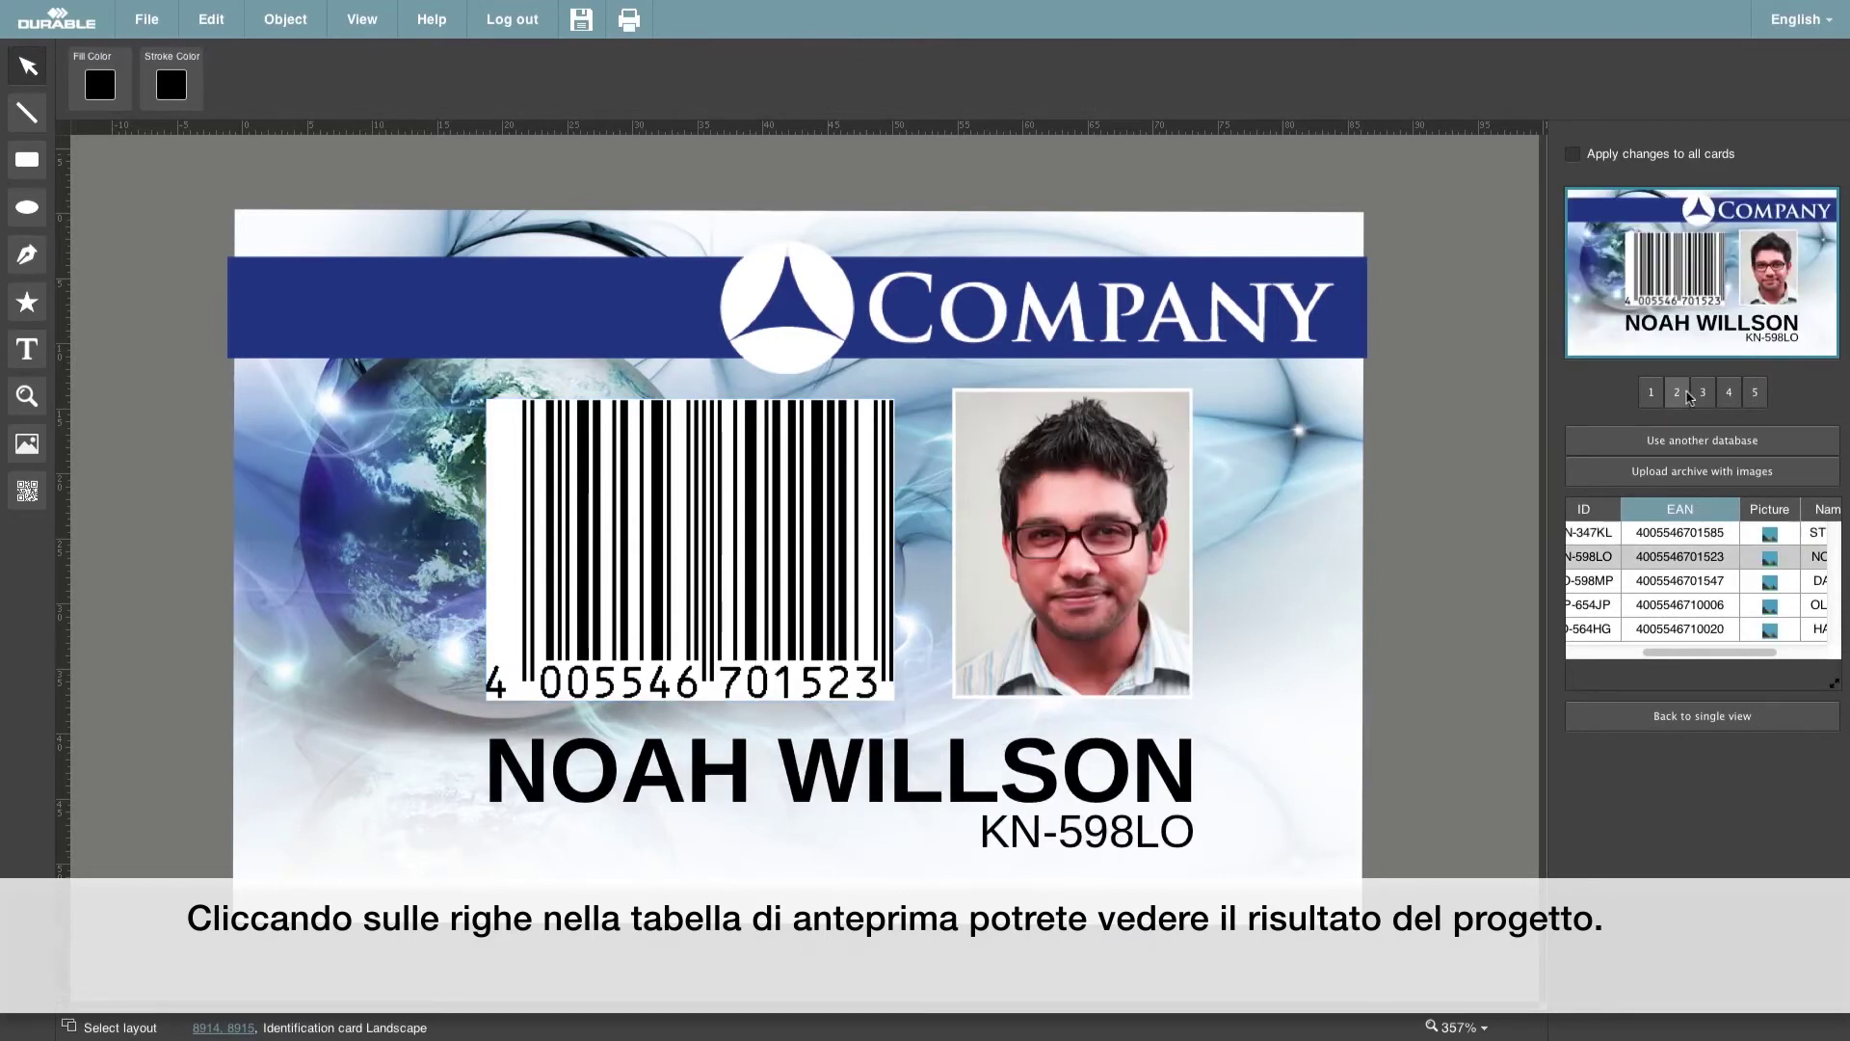
{"action": "left_click", "coordinate": [1706, 394]}
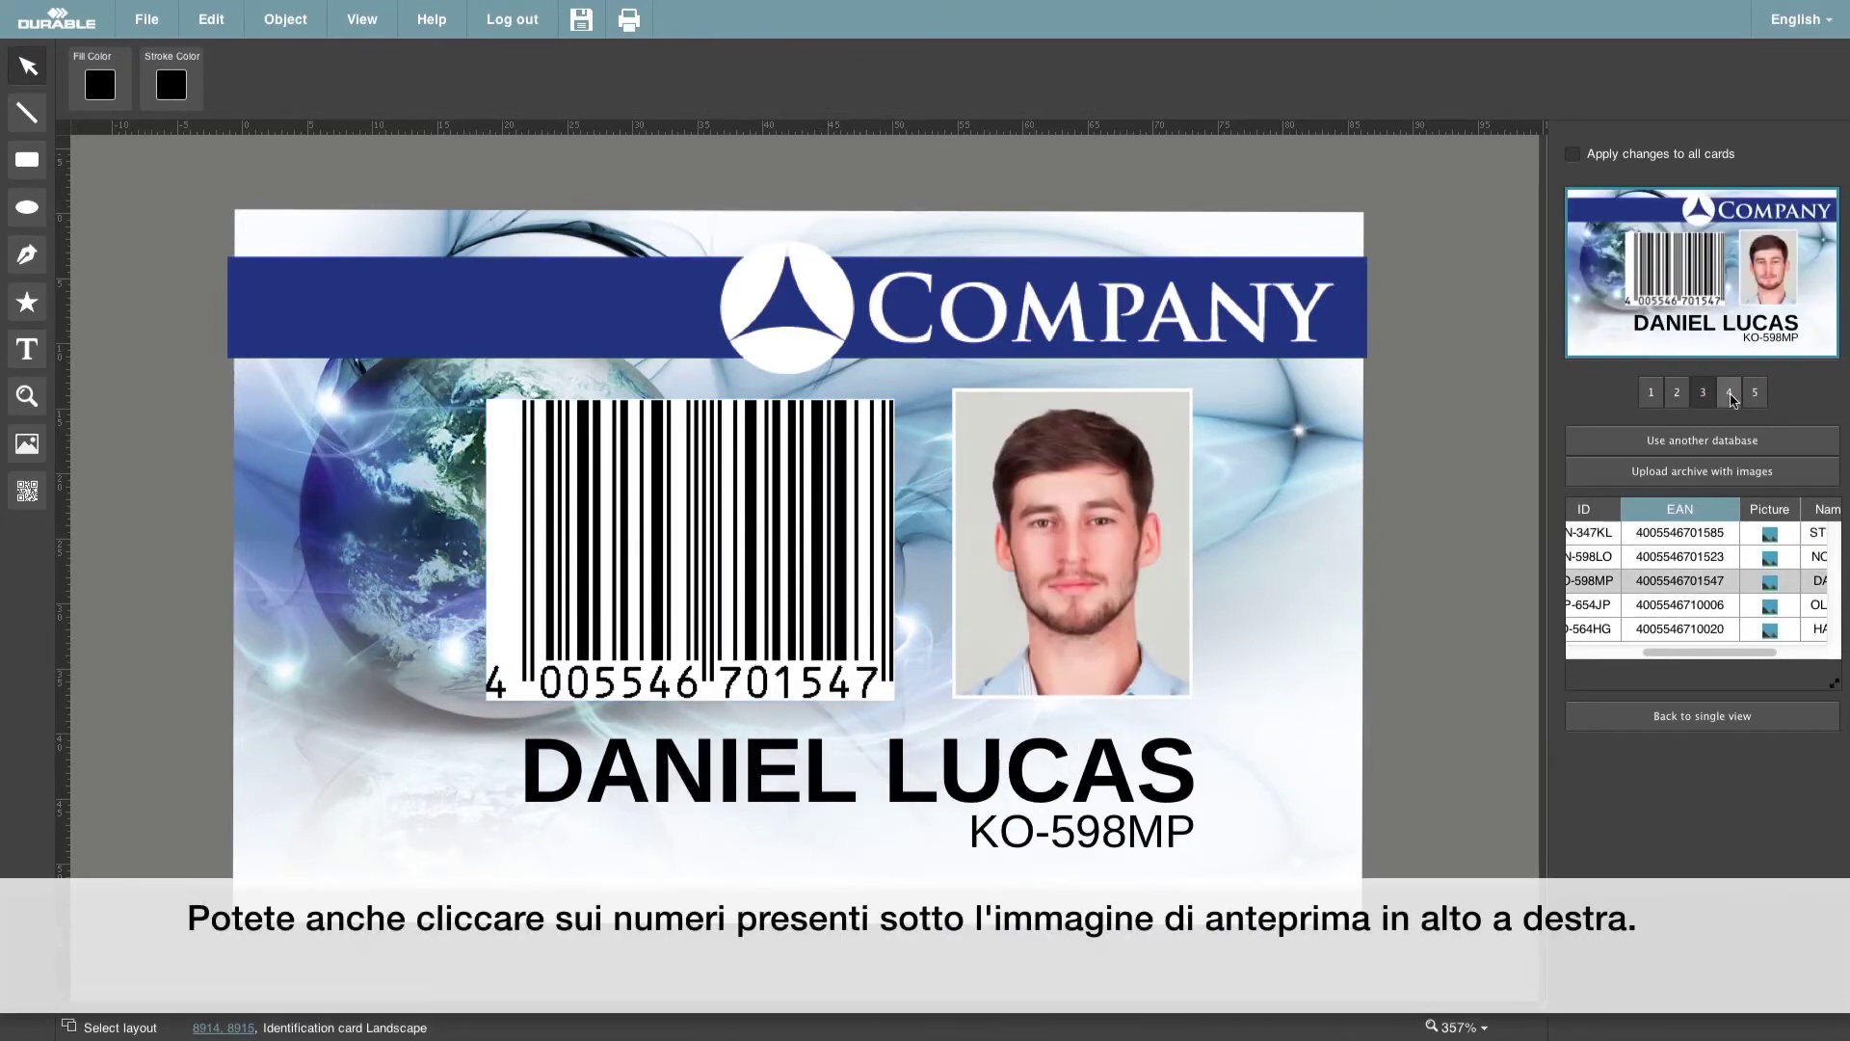
{"action": "left_click", "coordinate": [1730, 393]}
{"action": "left_click", "coordinate": [1755, 393]}
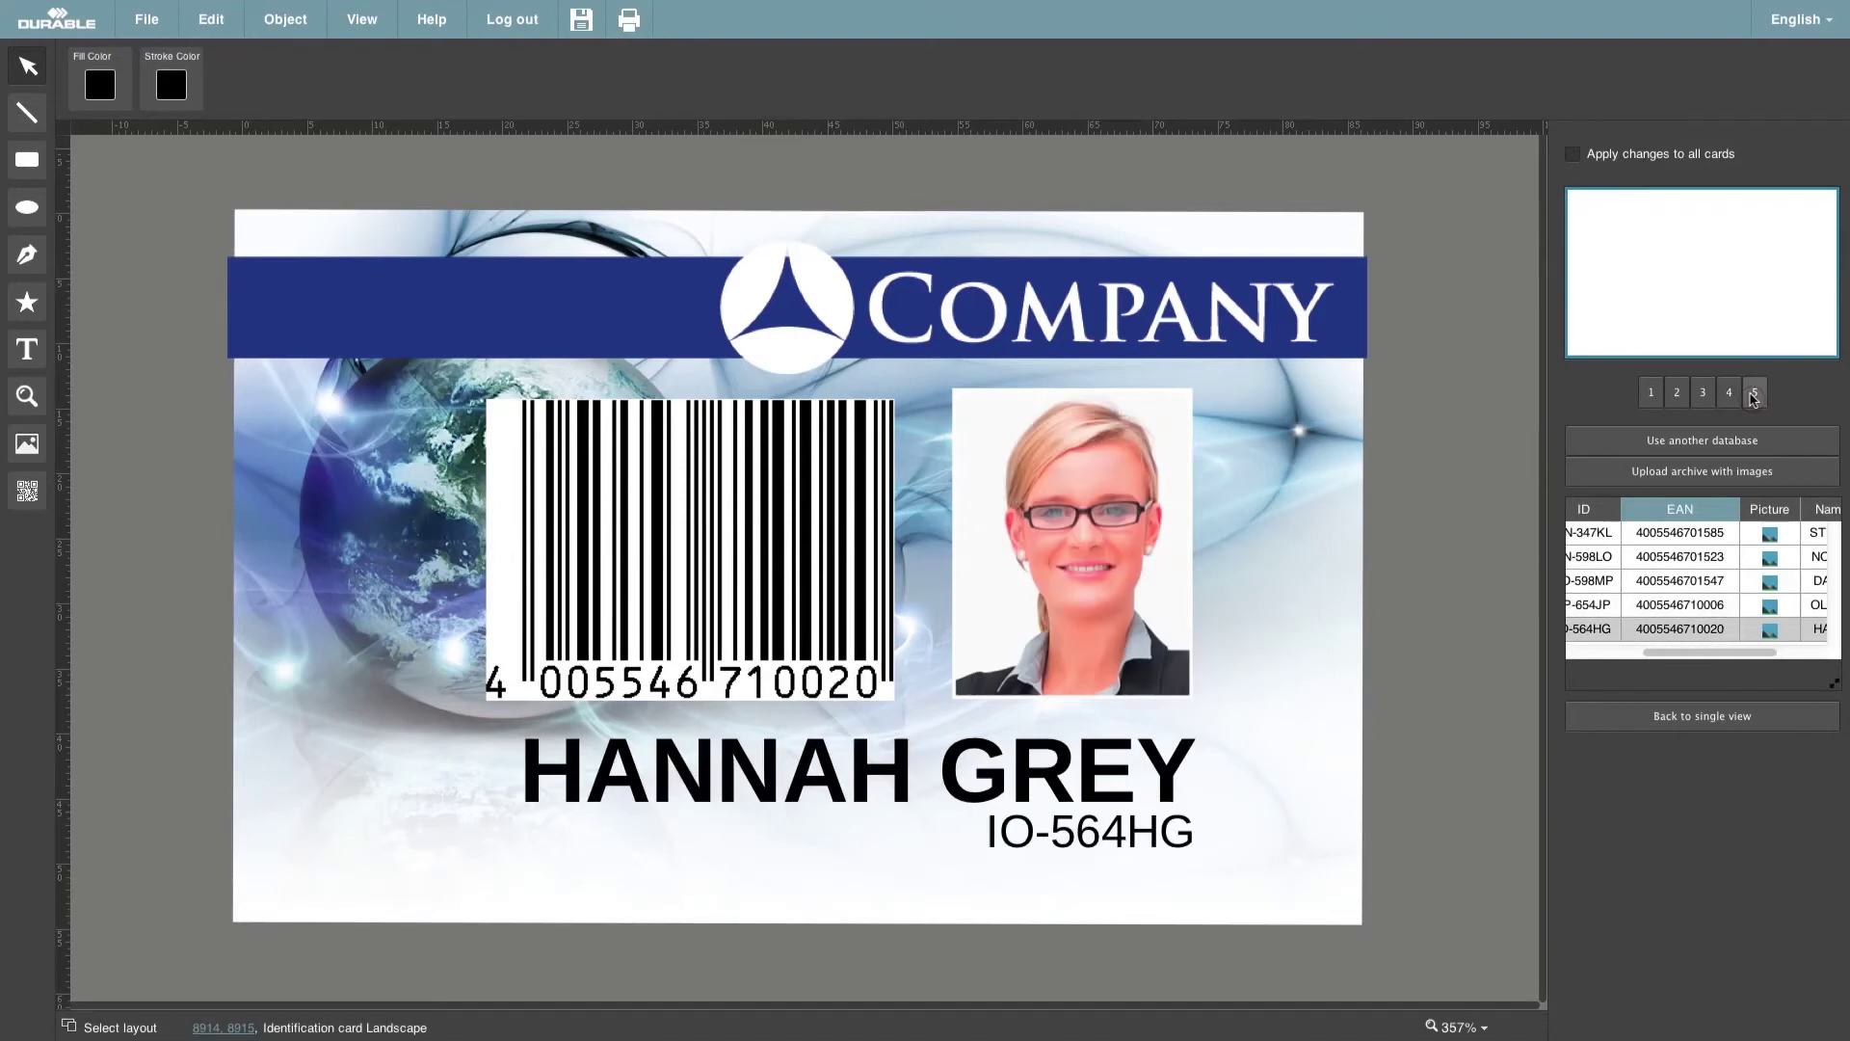
{"action": "left_click", "coordinate": [1651, 392]}
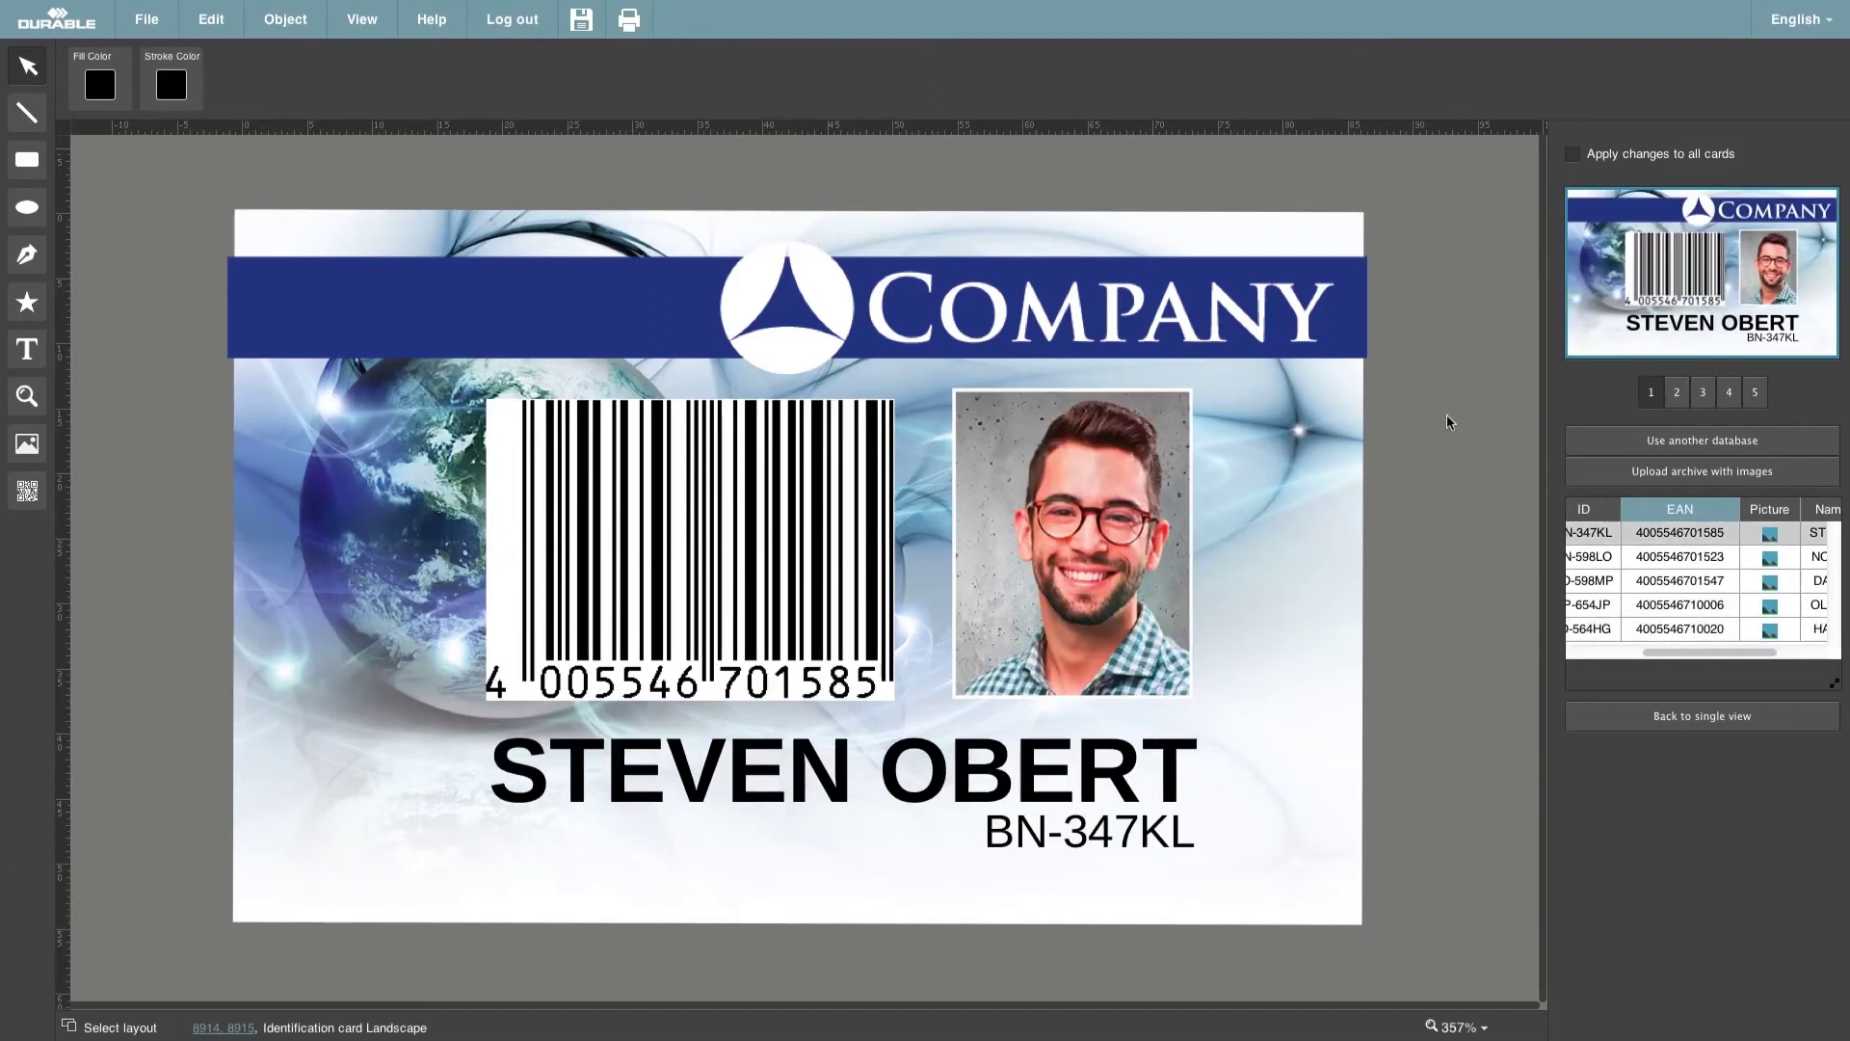
Step: Crop the barcode in the image editor to a full-width strip of bars without the digits and apply the crop
{"action": "left_click", "coordinate": [836, 465]}
{"action": "right_click", "coordinate": [839, 464]}
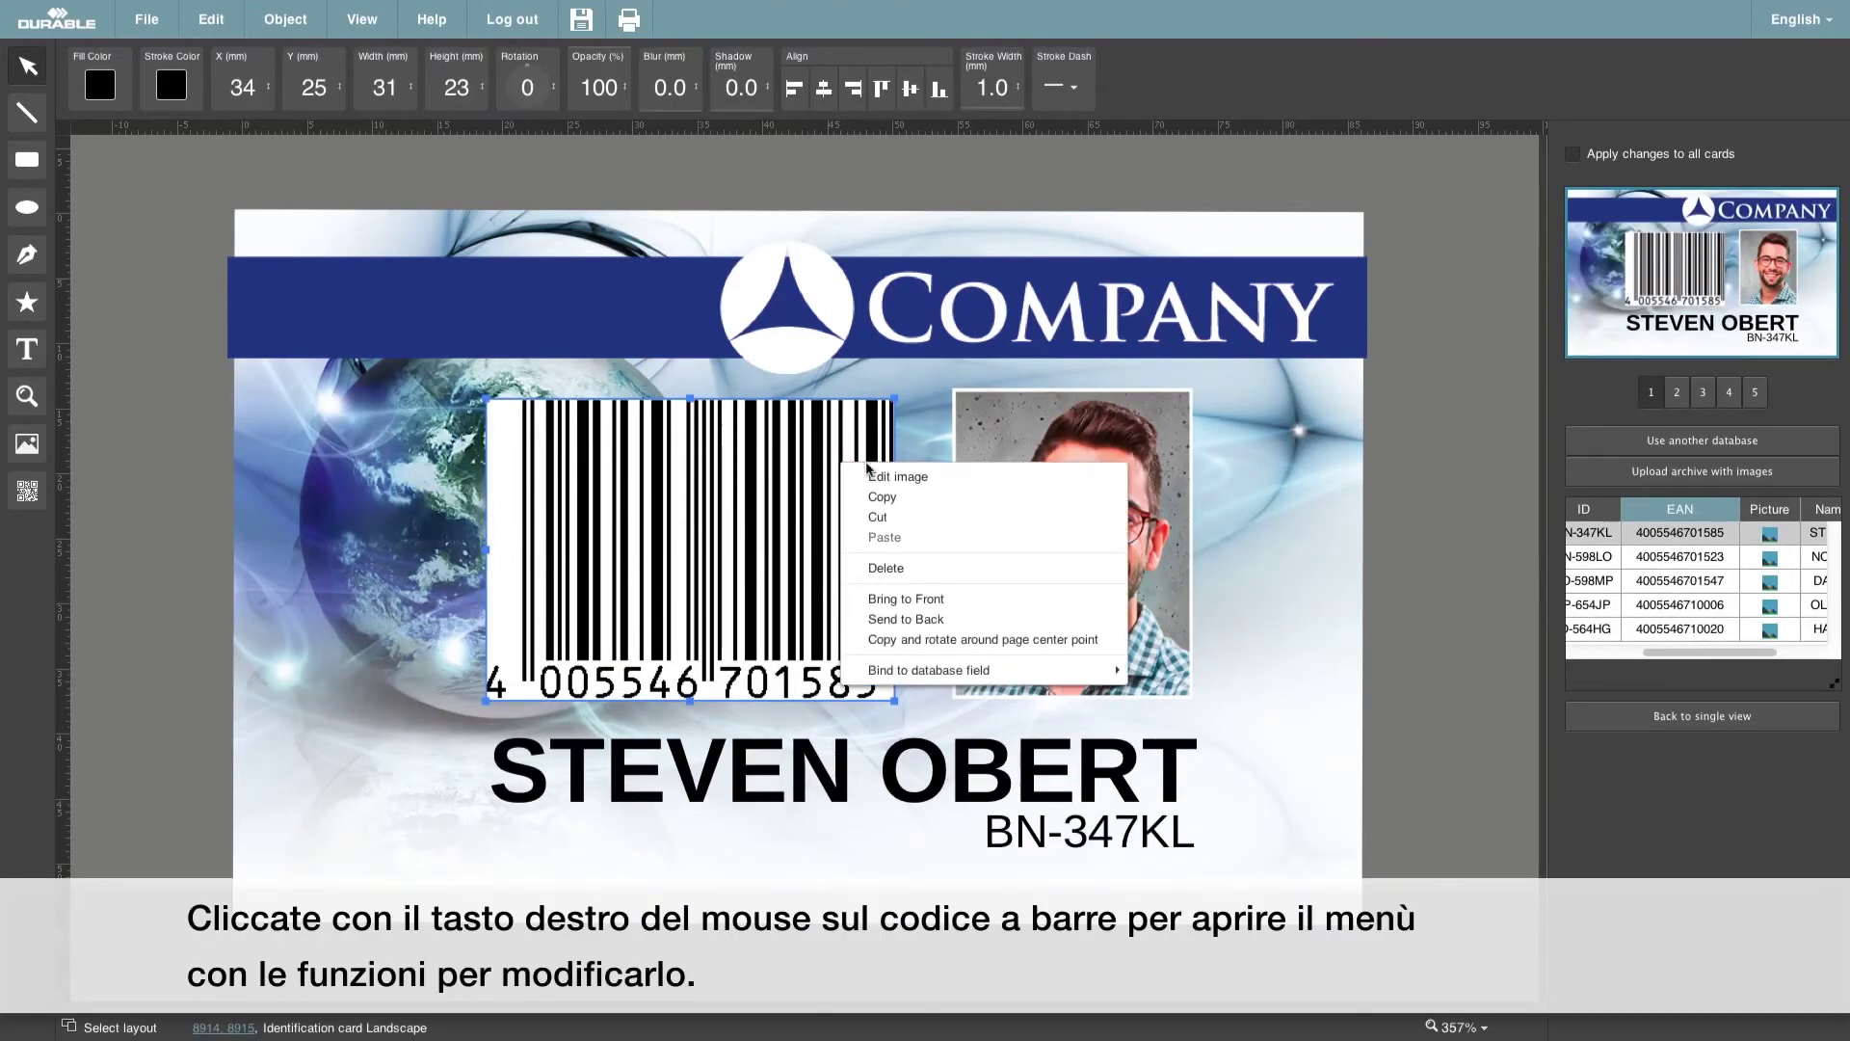
{"action": "left_click", "coordinate": [872, 476]}
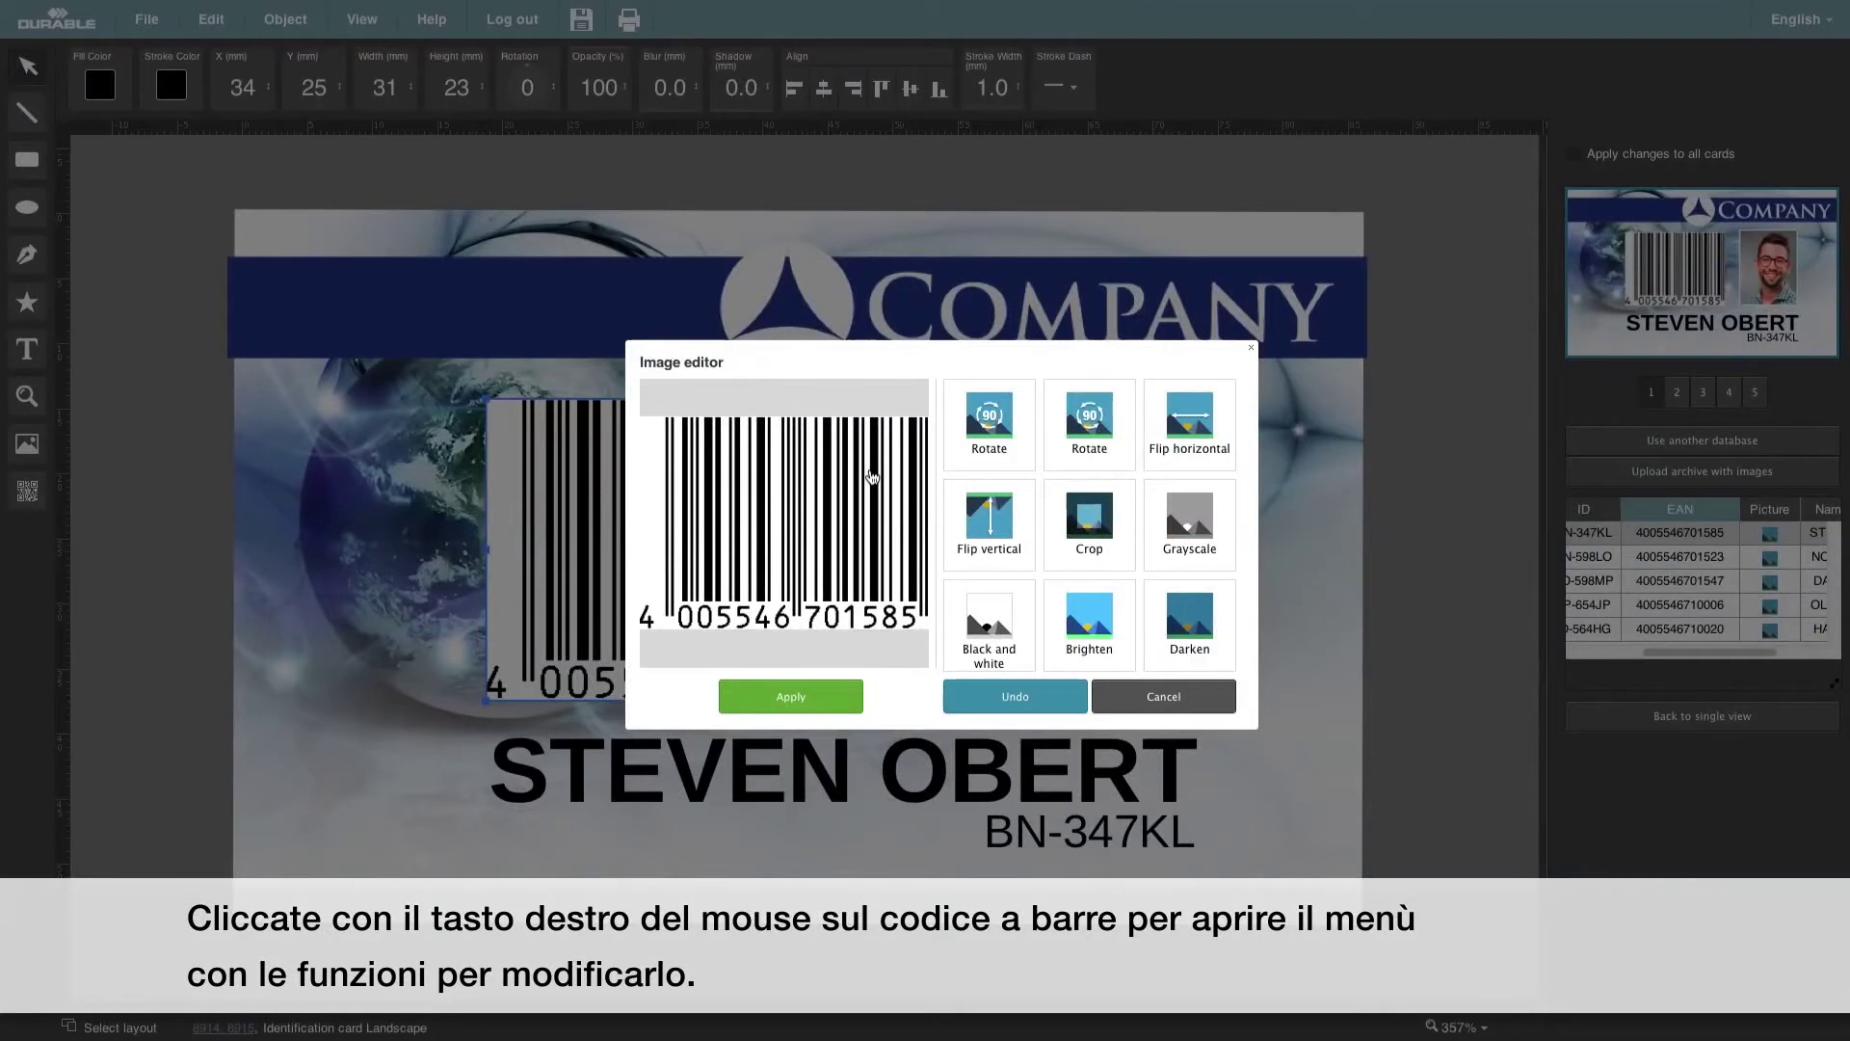
{"action": "left_click", "coordinate": [1072, 528]}
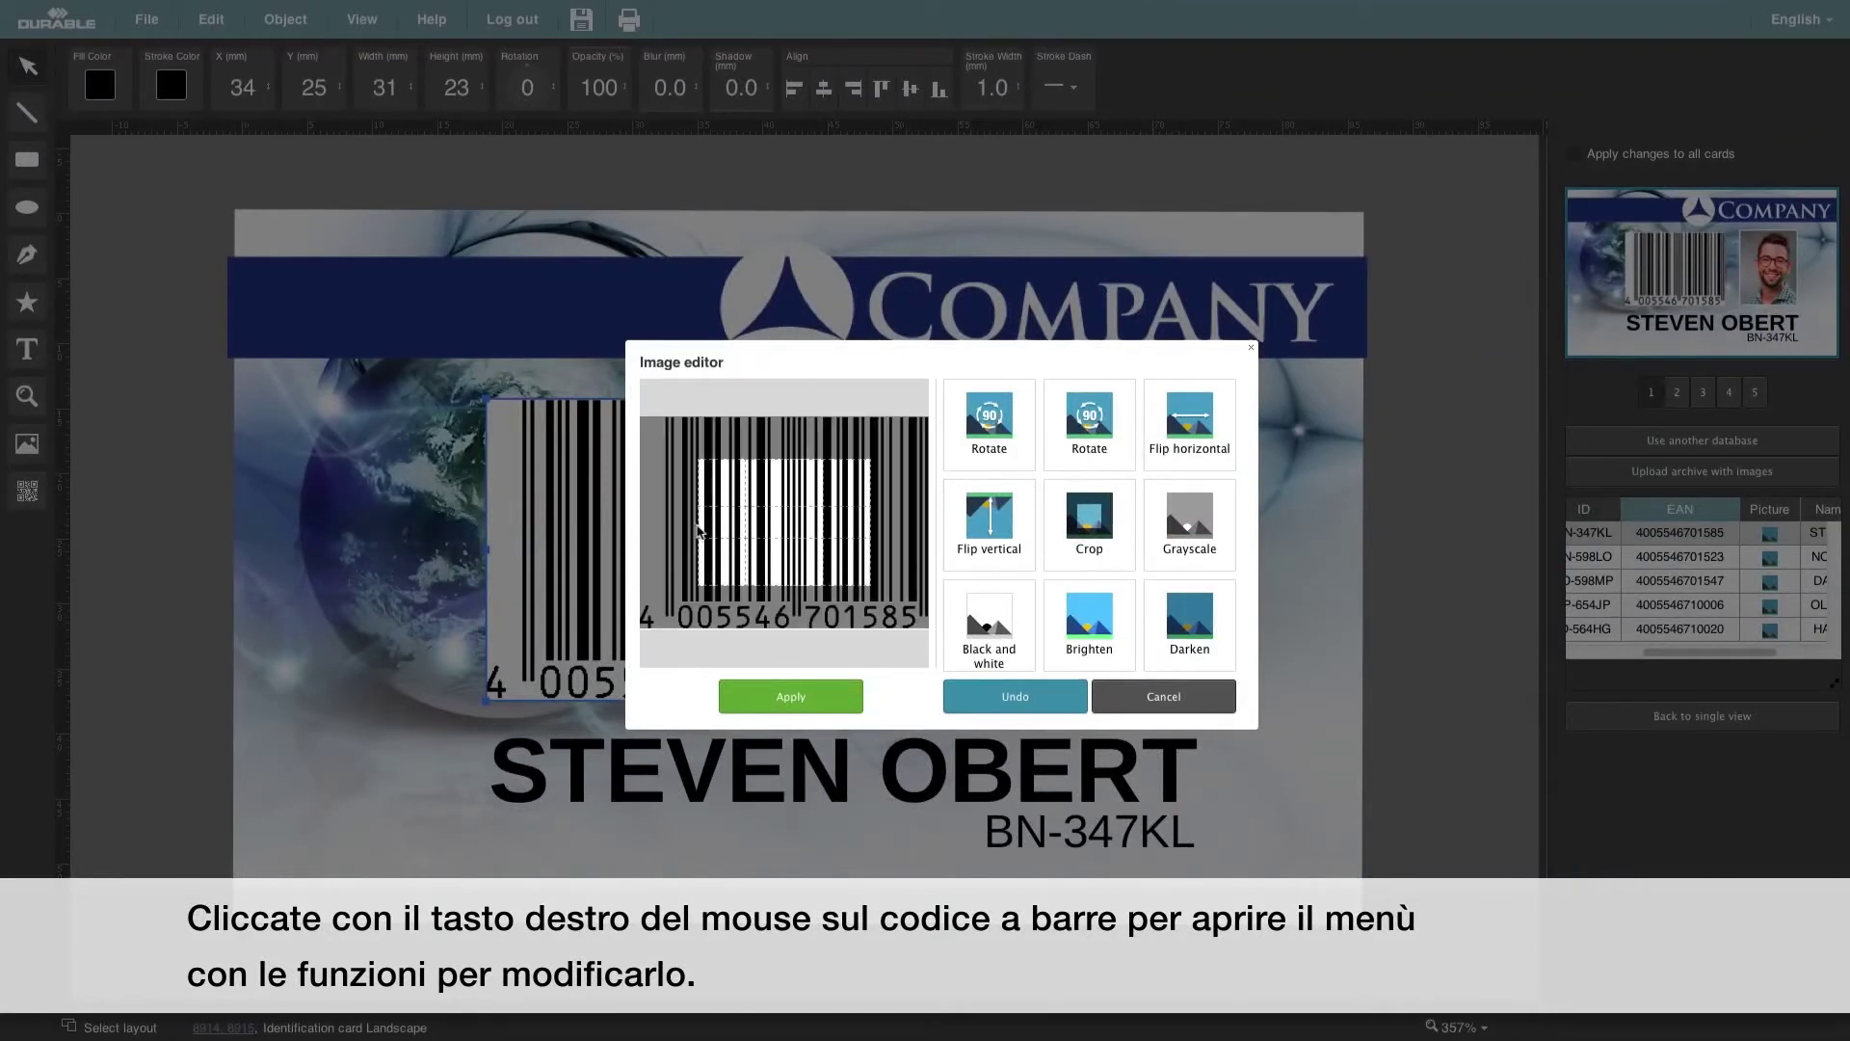
{"action": "left_click_drag", "start_coordinate": [692, 523], "coordinate": [648, 523]}
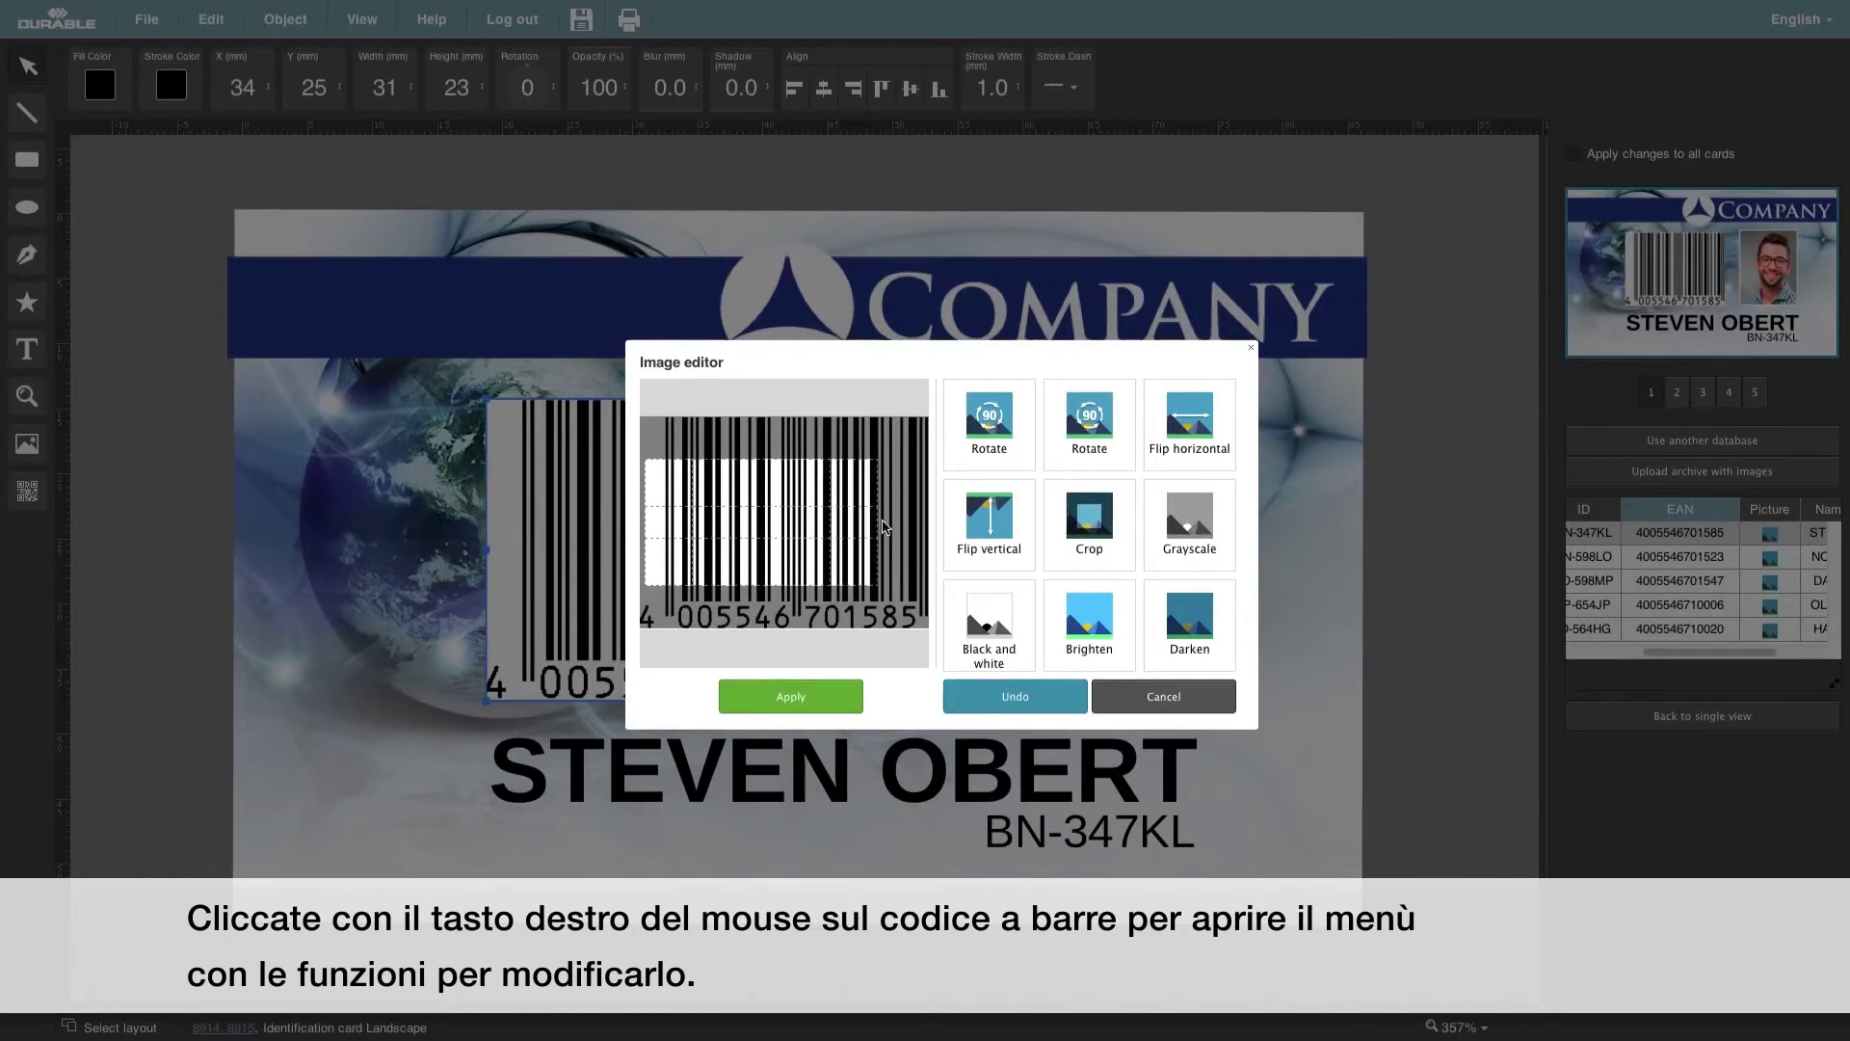
{"action": "left_click_drag", "start_coordinate": [885, 526], "coordinate": [943, 530]}
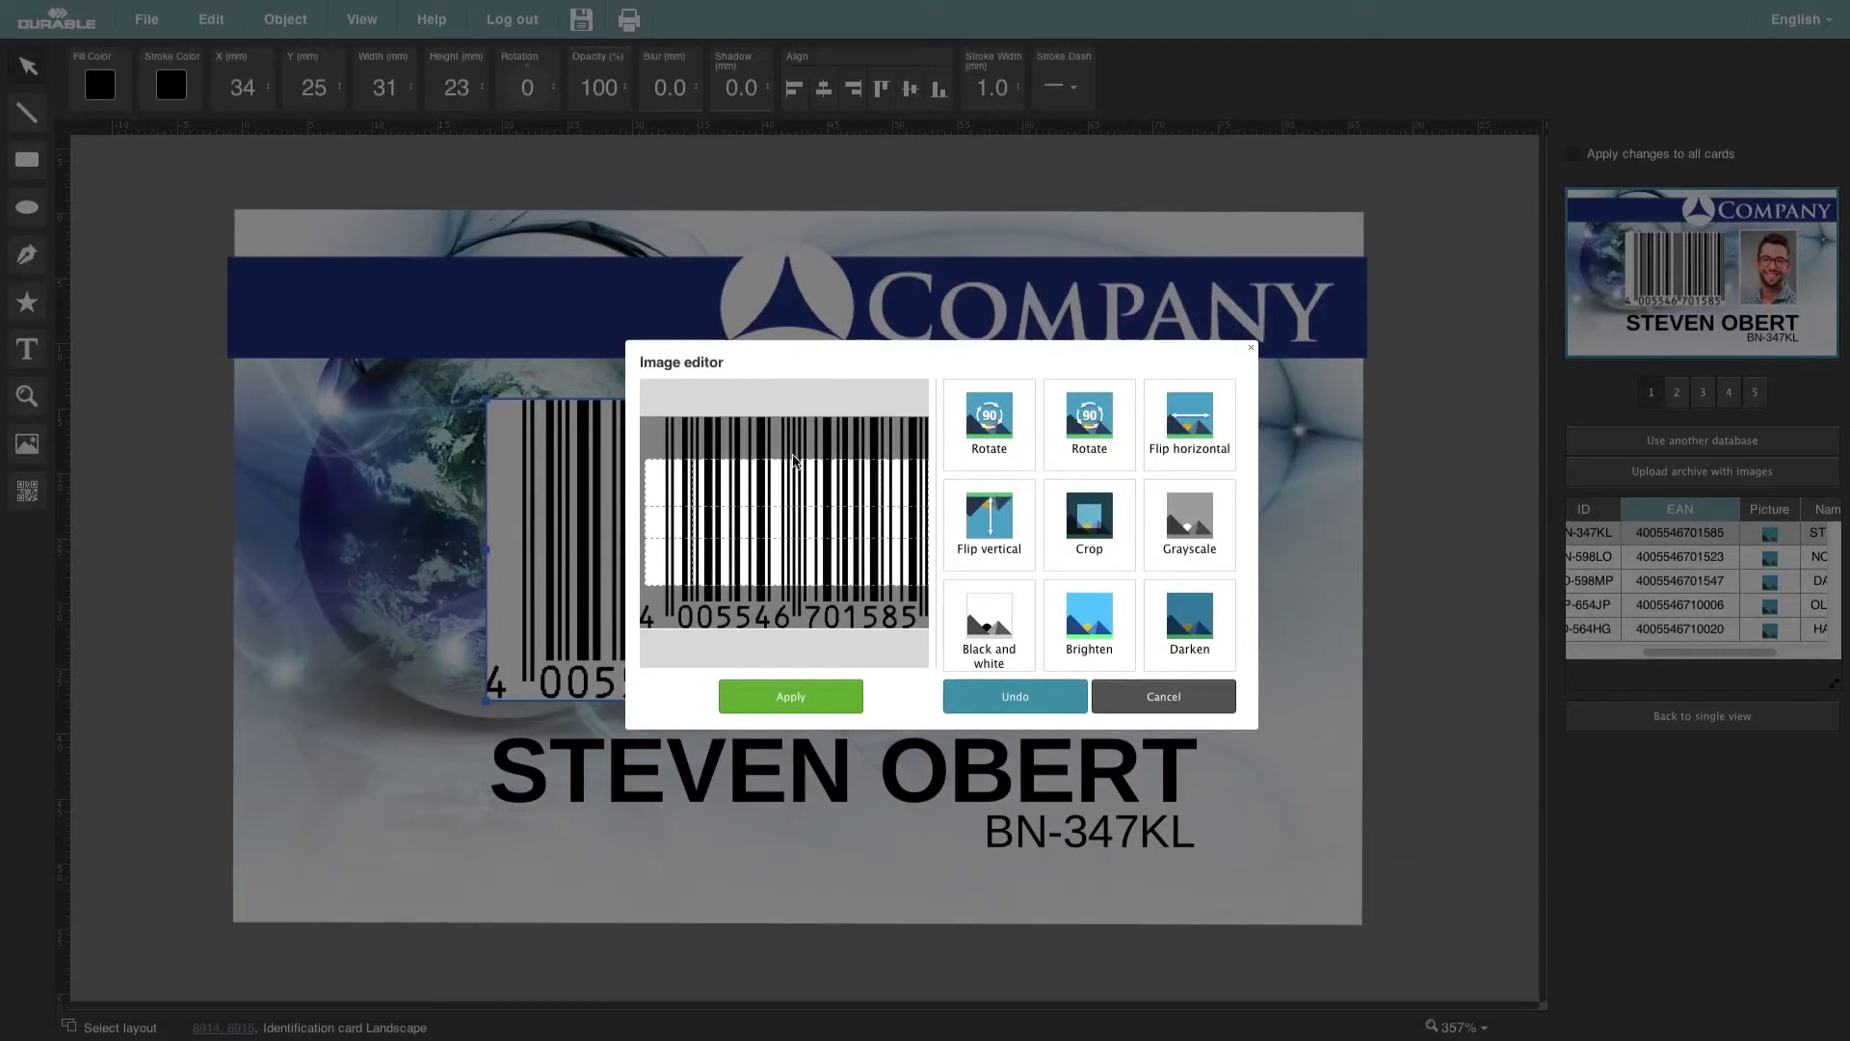
{"action": "left_click_drag", "start_coordinate": [792, 458], "coordinate": [790, 500]}
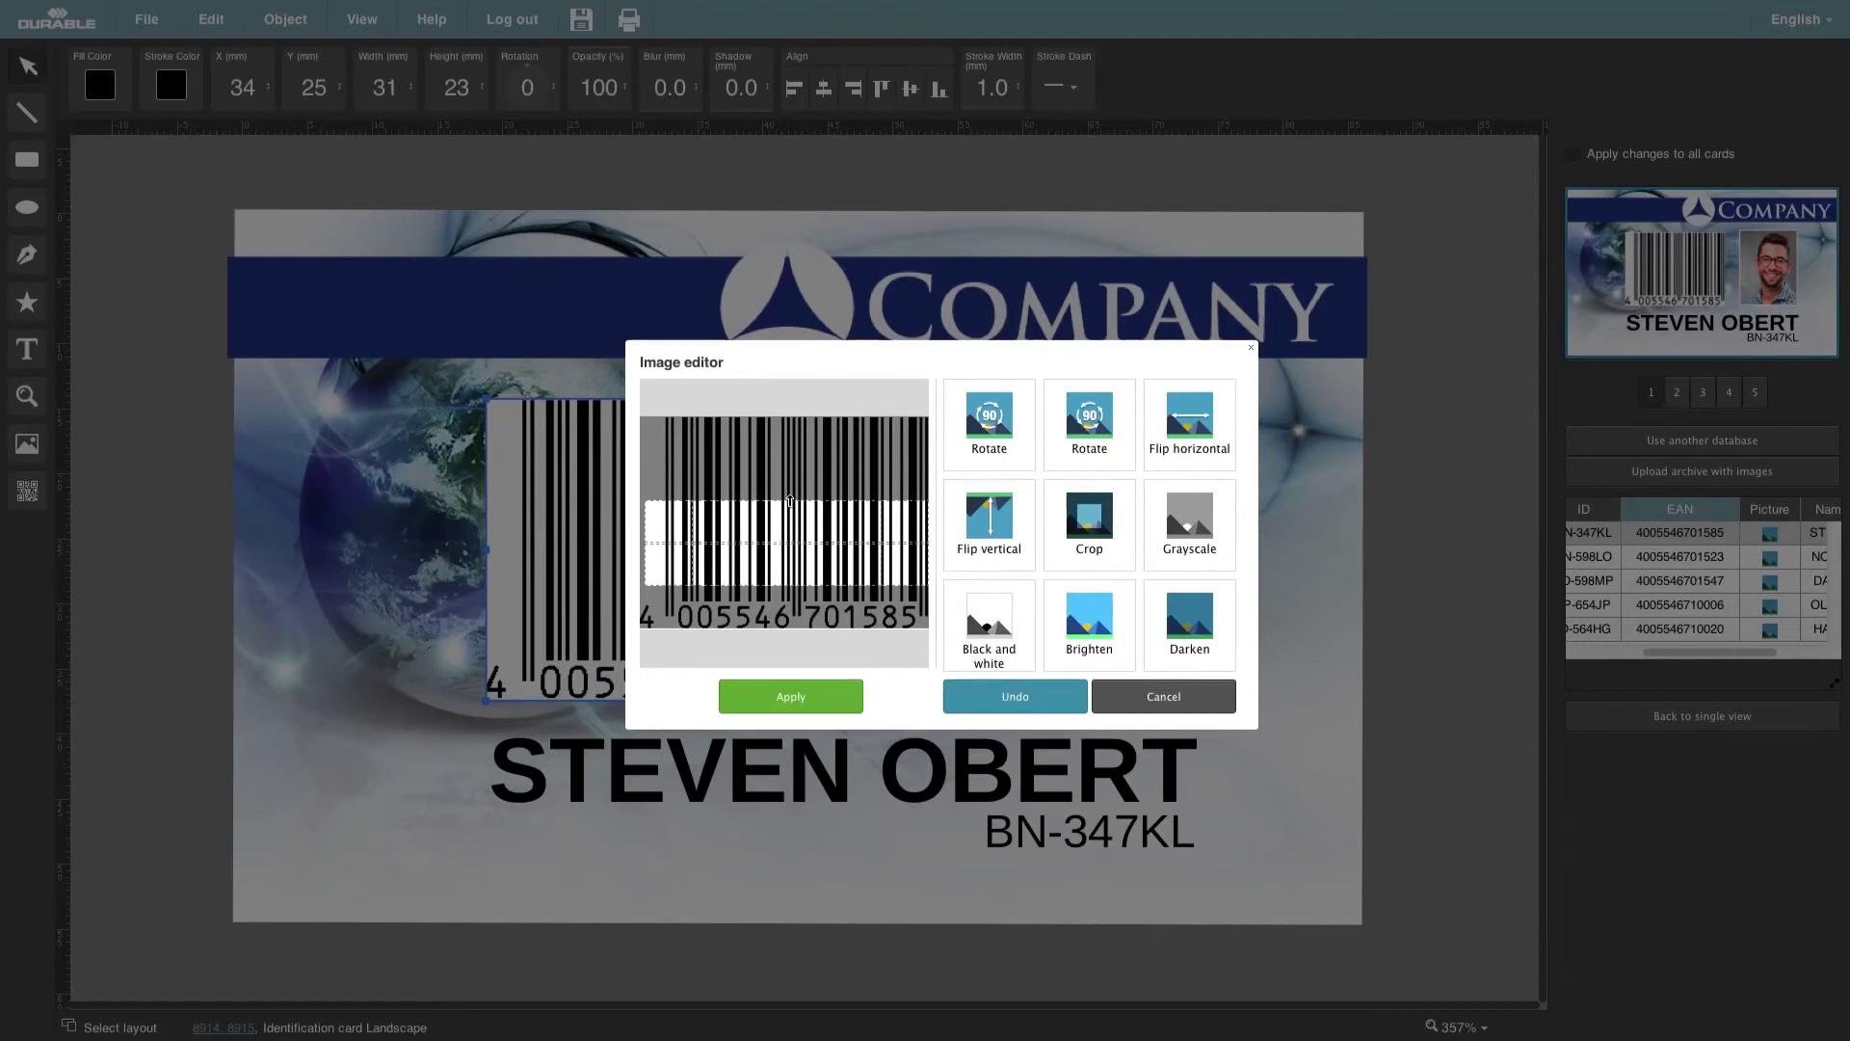
{"action": "left_click", "coordinate": [790, 704]}
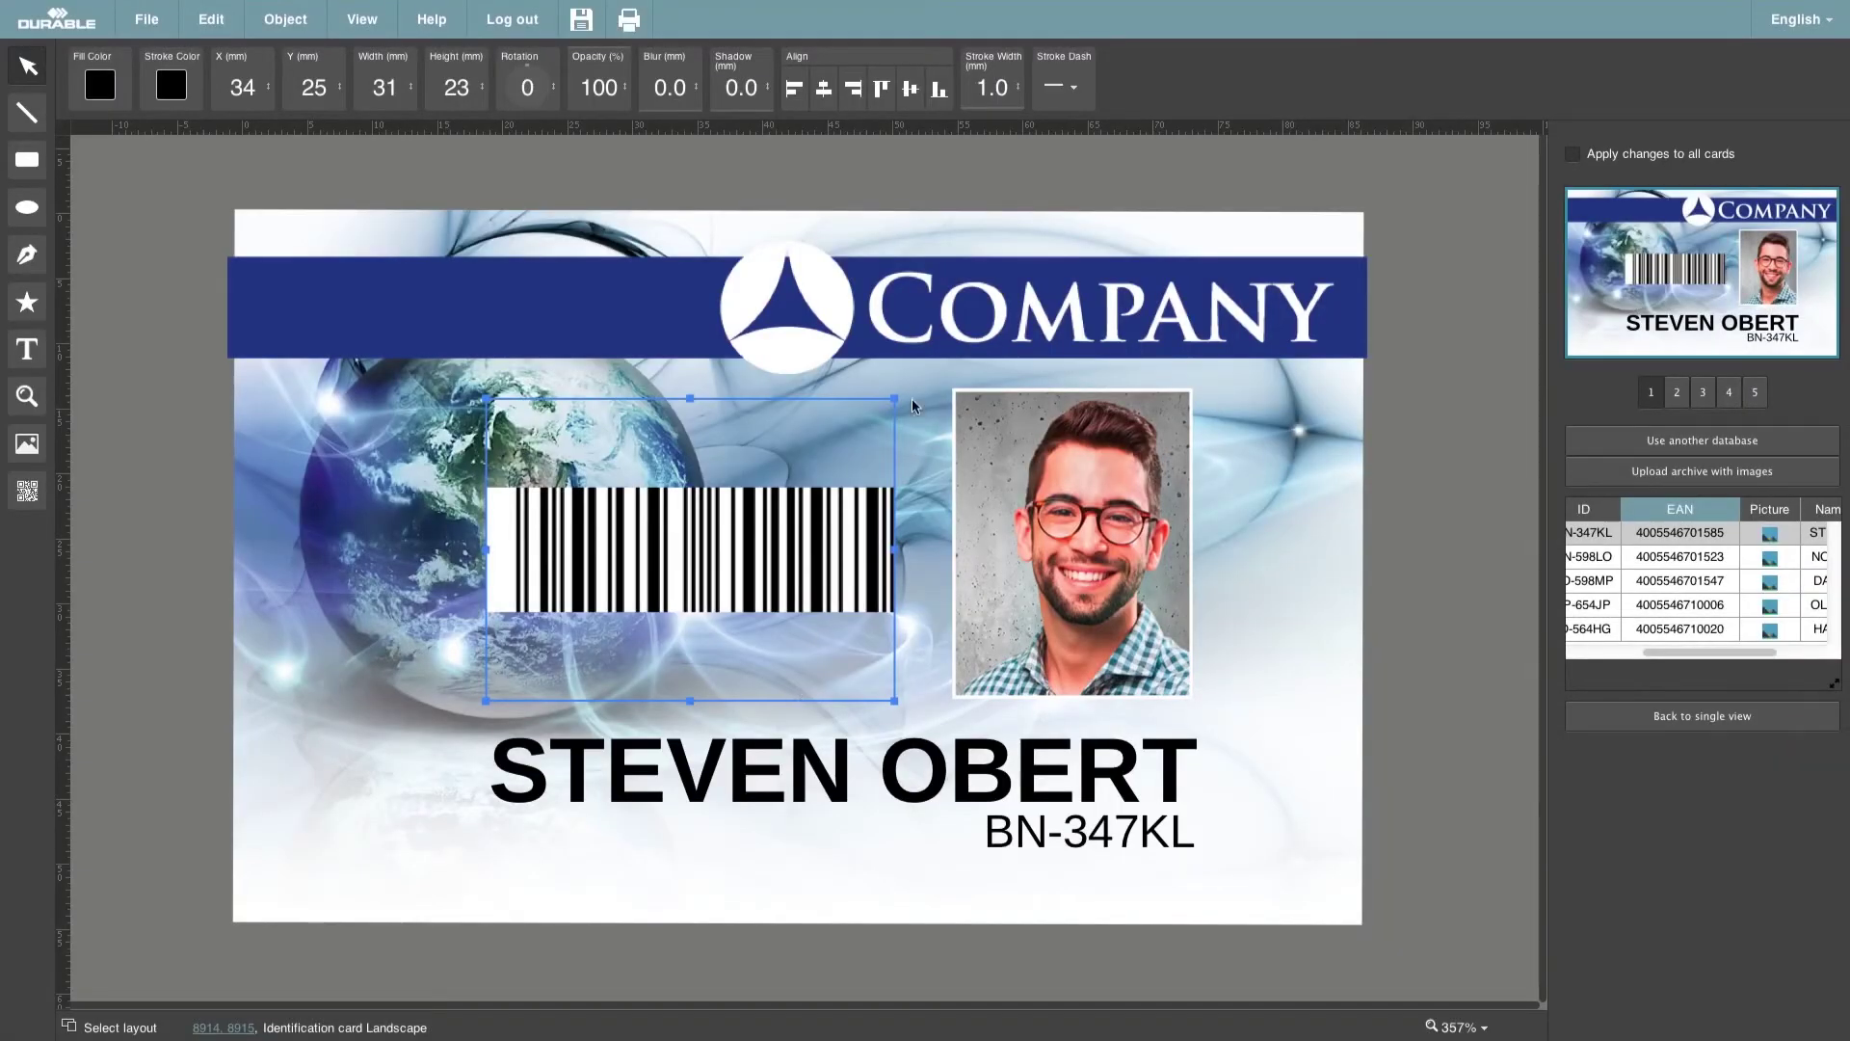
Step: Rotate the barcode to about -91°, scale it to about 25 by 19 mm and place it vertically just right of the portrait
{"action": "left_click_drag", "start_coordinate": [901, 393], "coordinate": [1225, 451]}
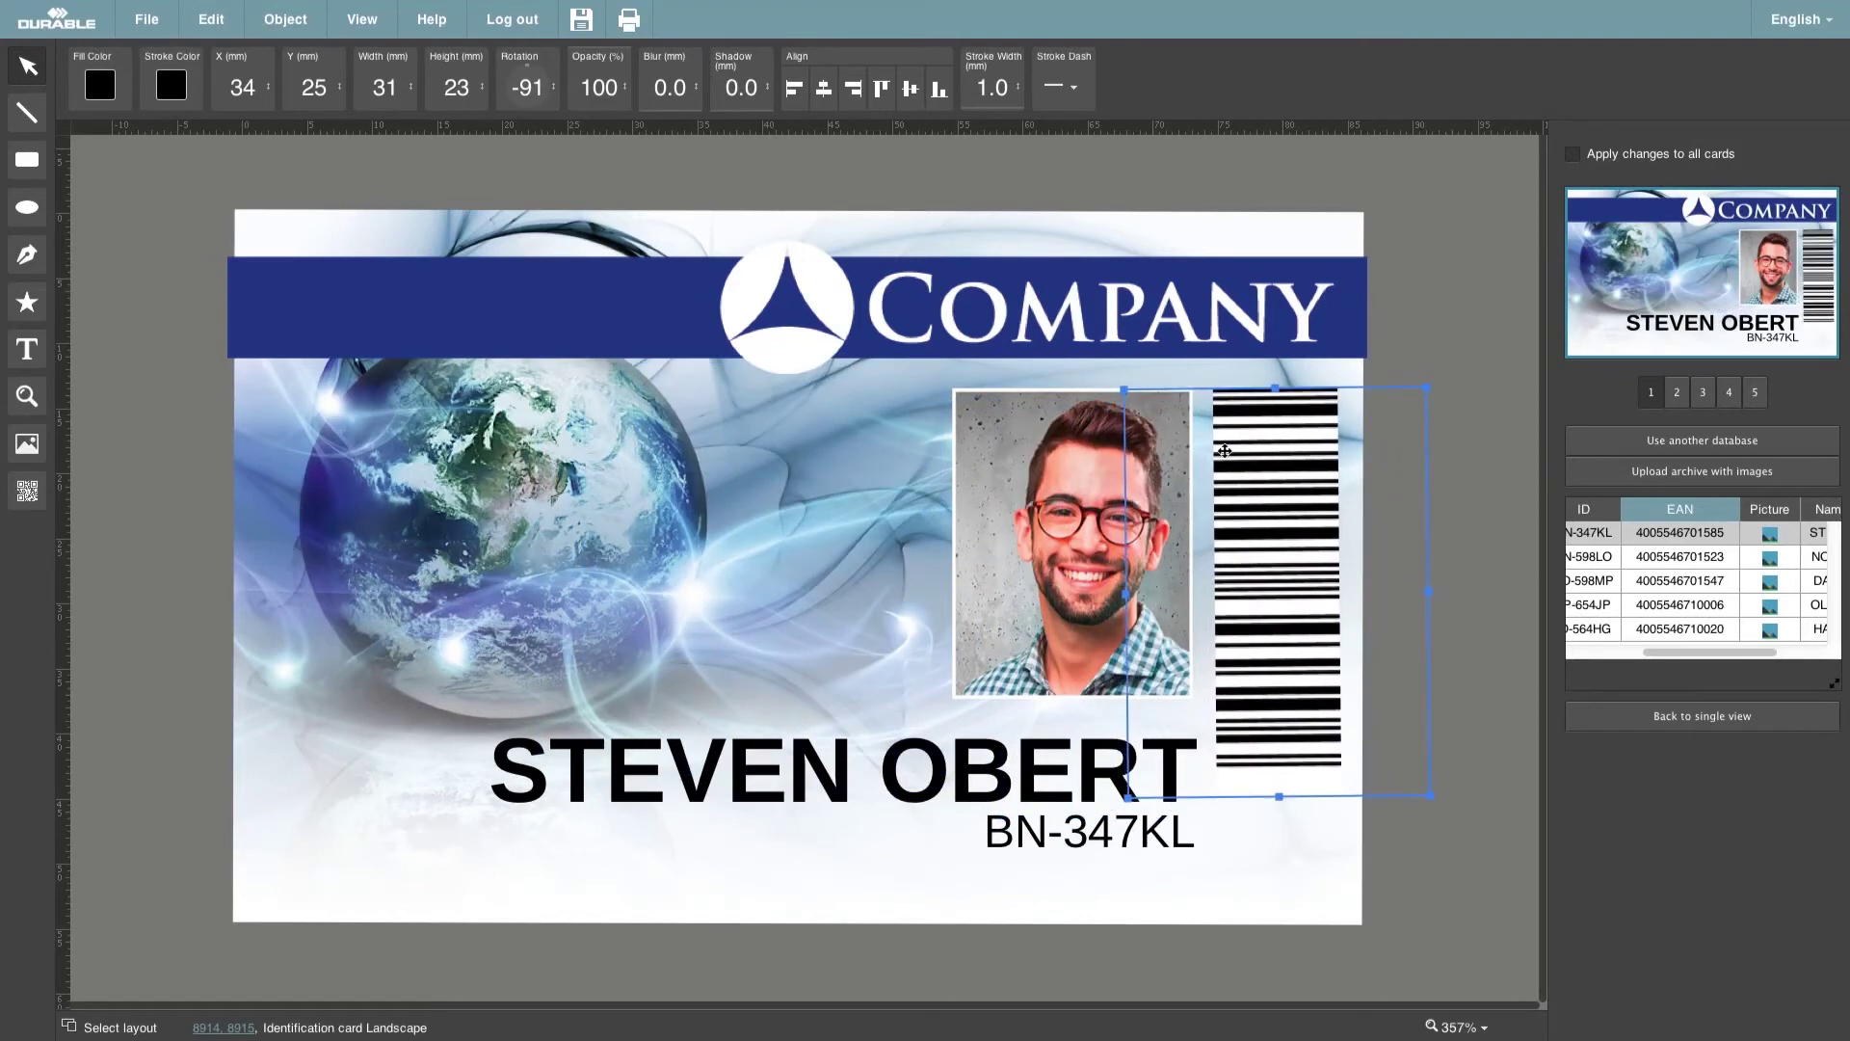
{"action": "left_click_drag", "start_coordinate": [1433, 798], "coordinate": [1391, 719]}
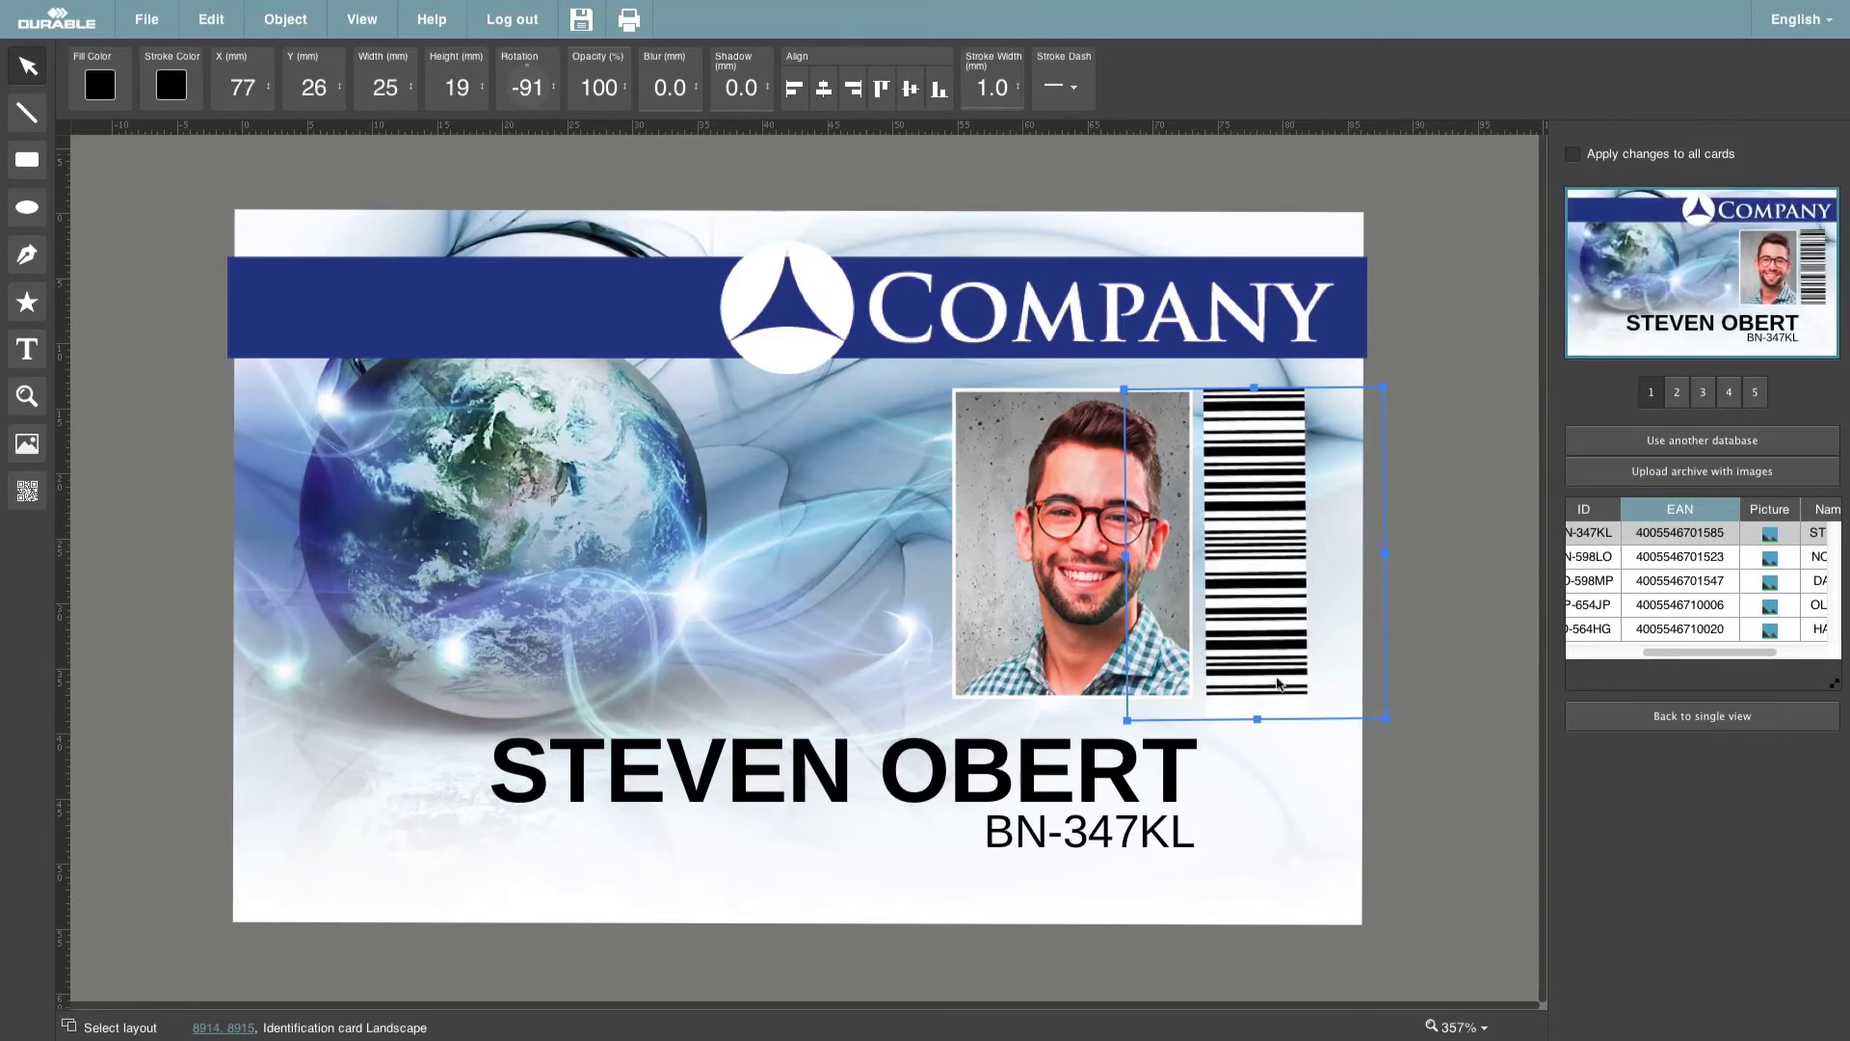
{"action": "left_click_drag", "start_coordinate": [1278, 678], "coordinate": [1296, 679]}
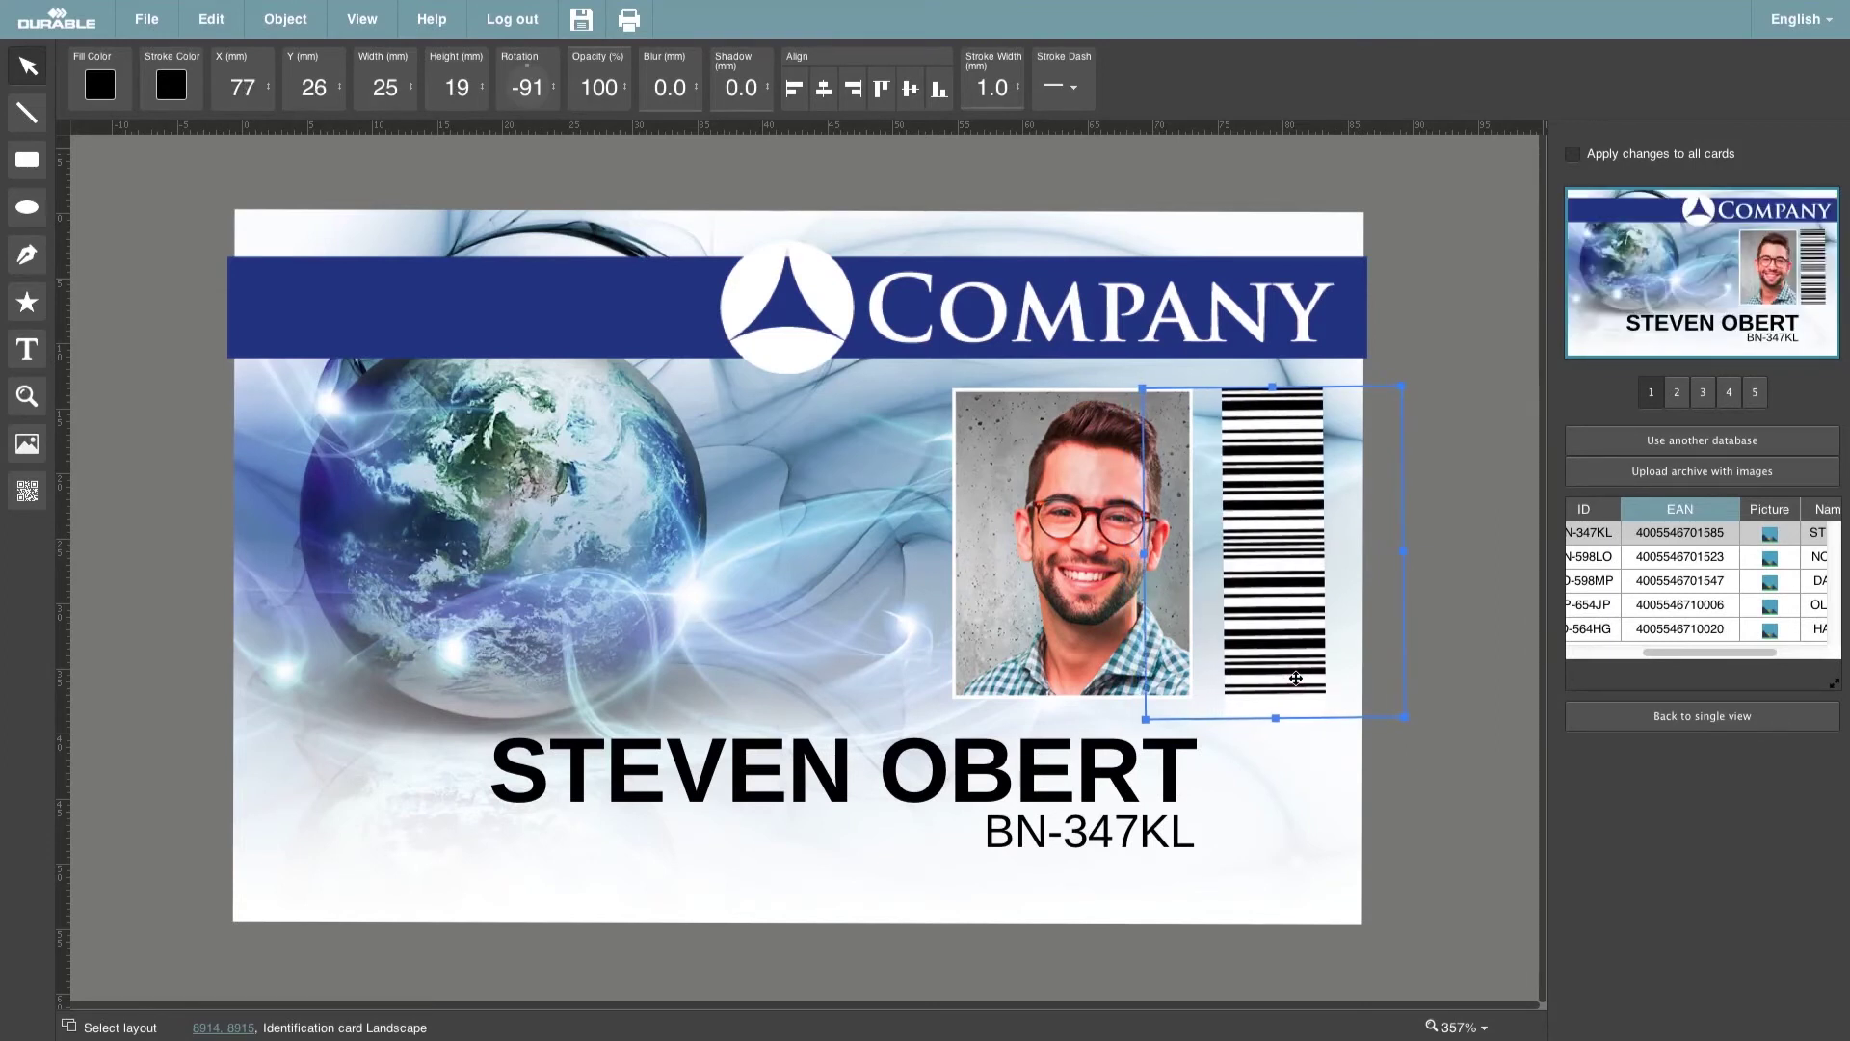
{"action": "left_click", "coordinate": [1452, 690]}
Step: Check the rotated barcode on cards 2 to 5 and return to card 1
{"action": "left_click", "coordinate": [1676, 393]}
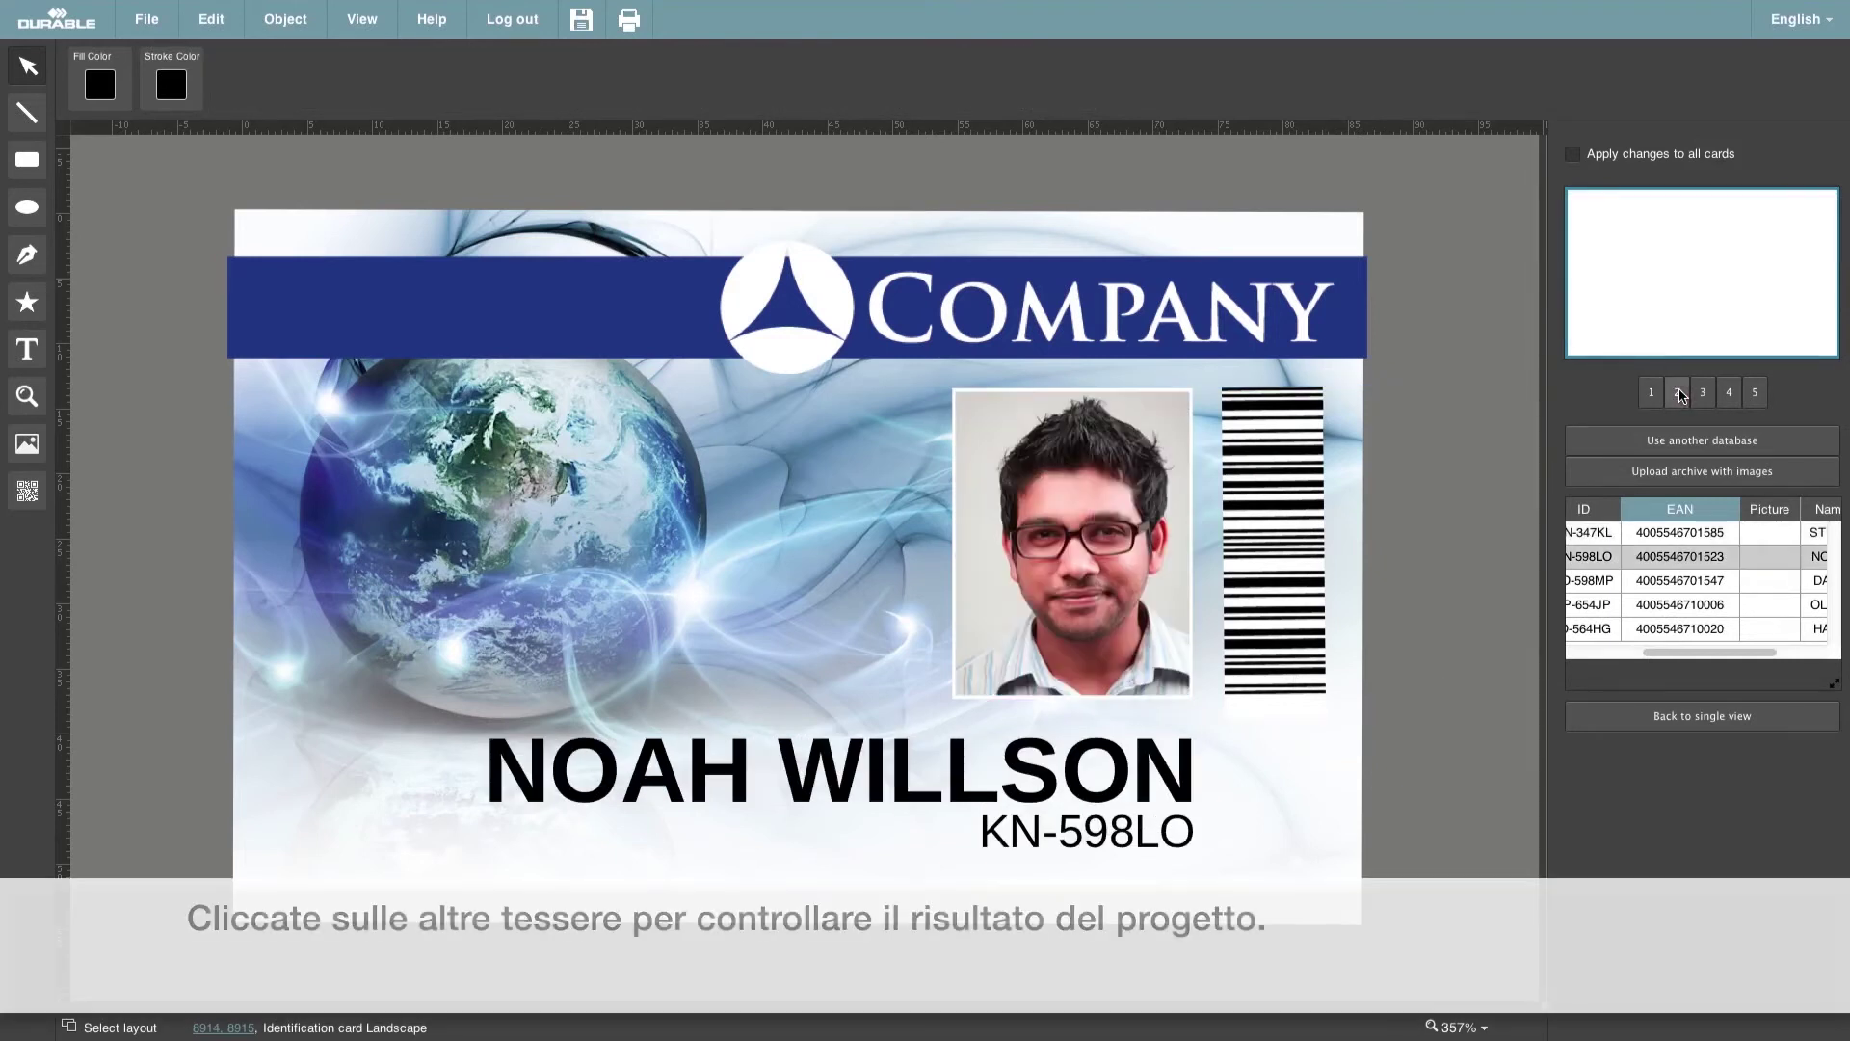
{"action": "left_click", "coordinate": [1704, 393]}
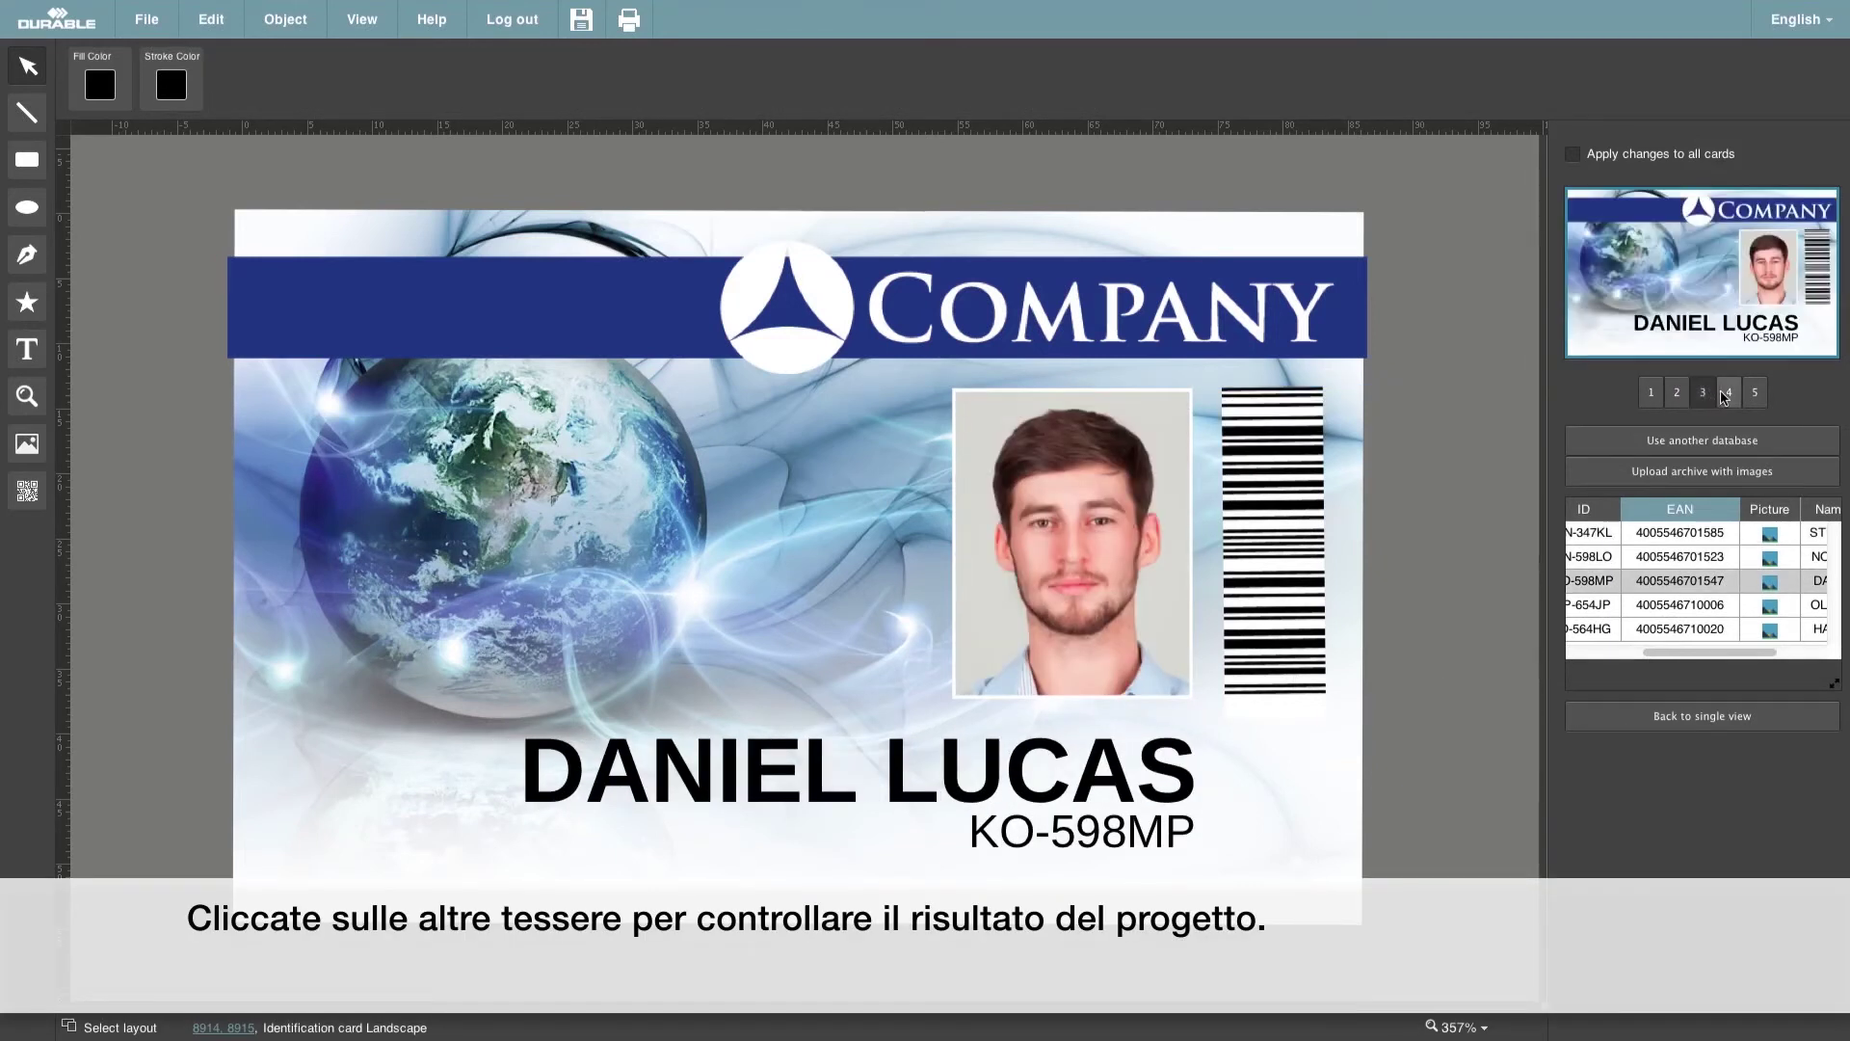
{"action": "left_click", "coordinate": [1729, 393]}
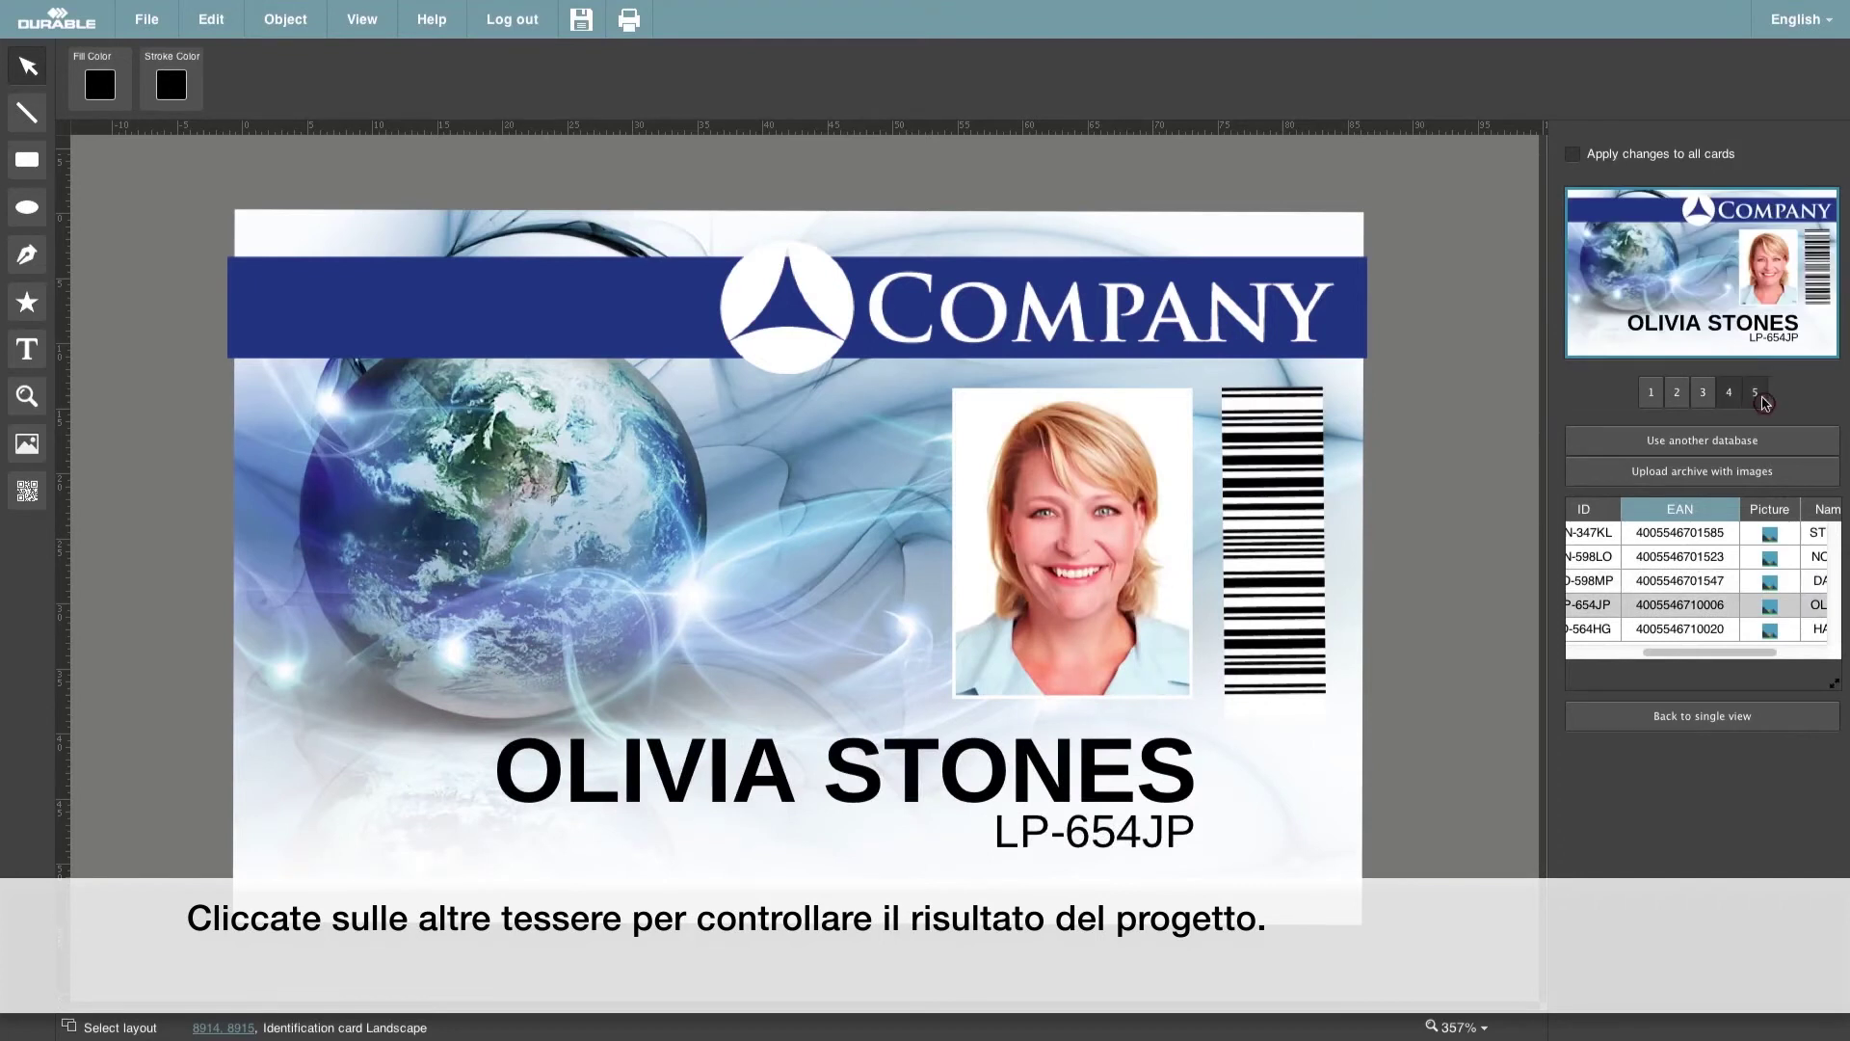
{"action": "left_click", "coordinate": [1756, 393]}
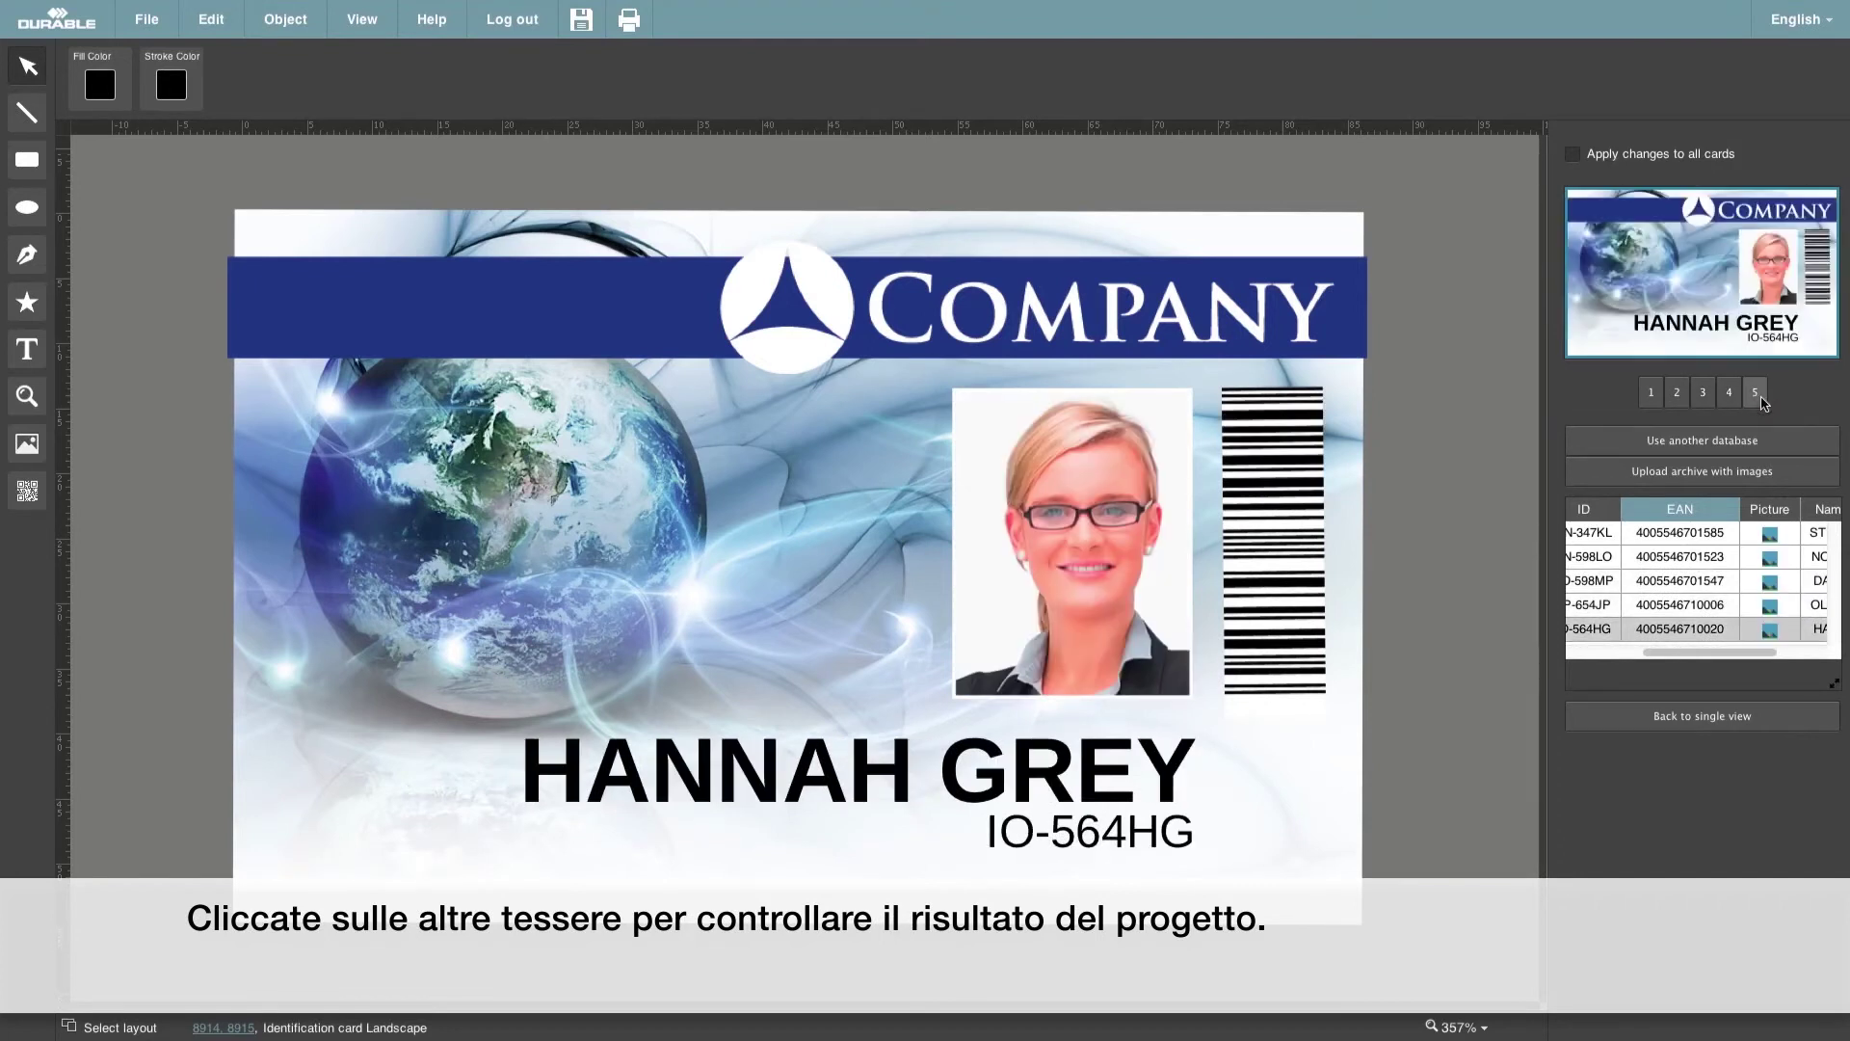
{"action": "left_click", "coordinate": [1650, 403]}
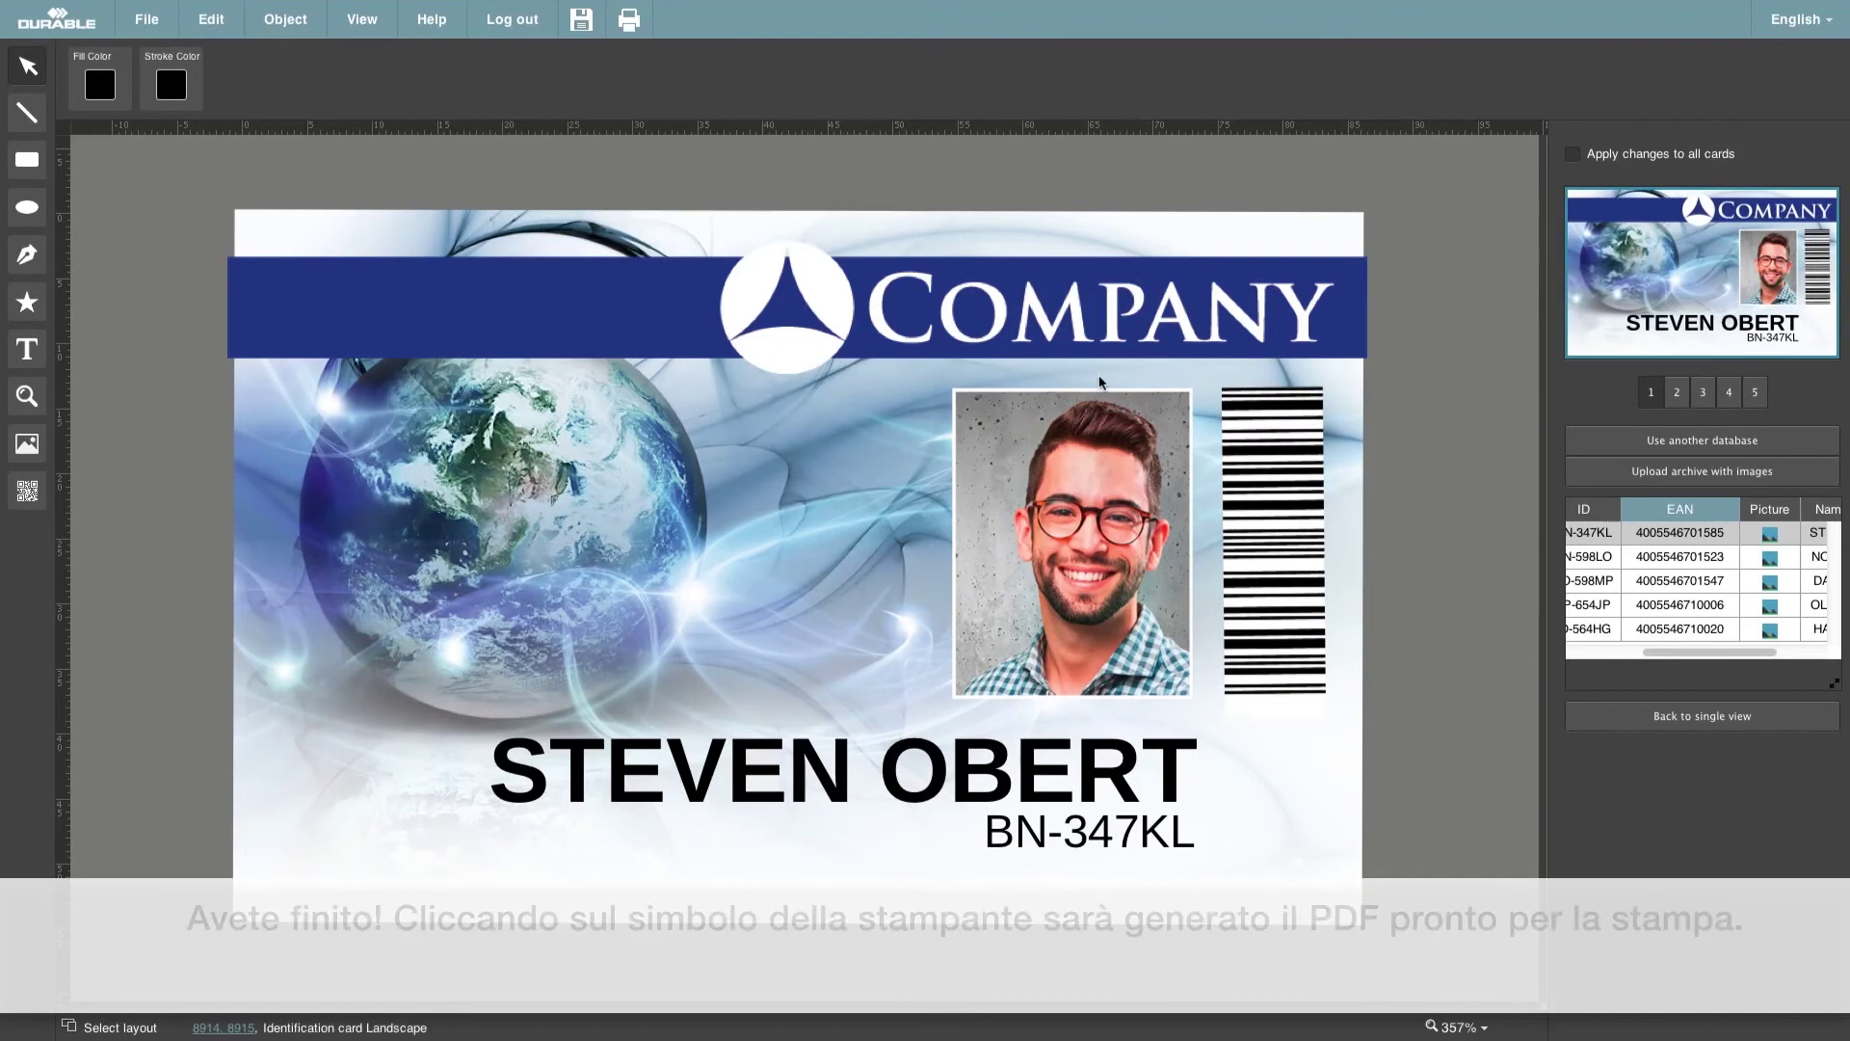
Step: Generate the print-ready PDF of all cards, look through it and start printing it from the browser
{"action": "left_click", "coordinate": [626, 31]}
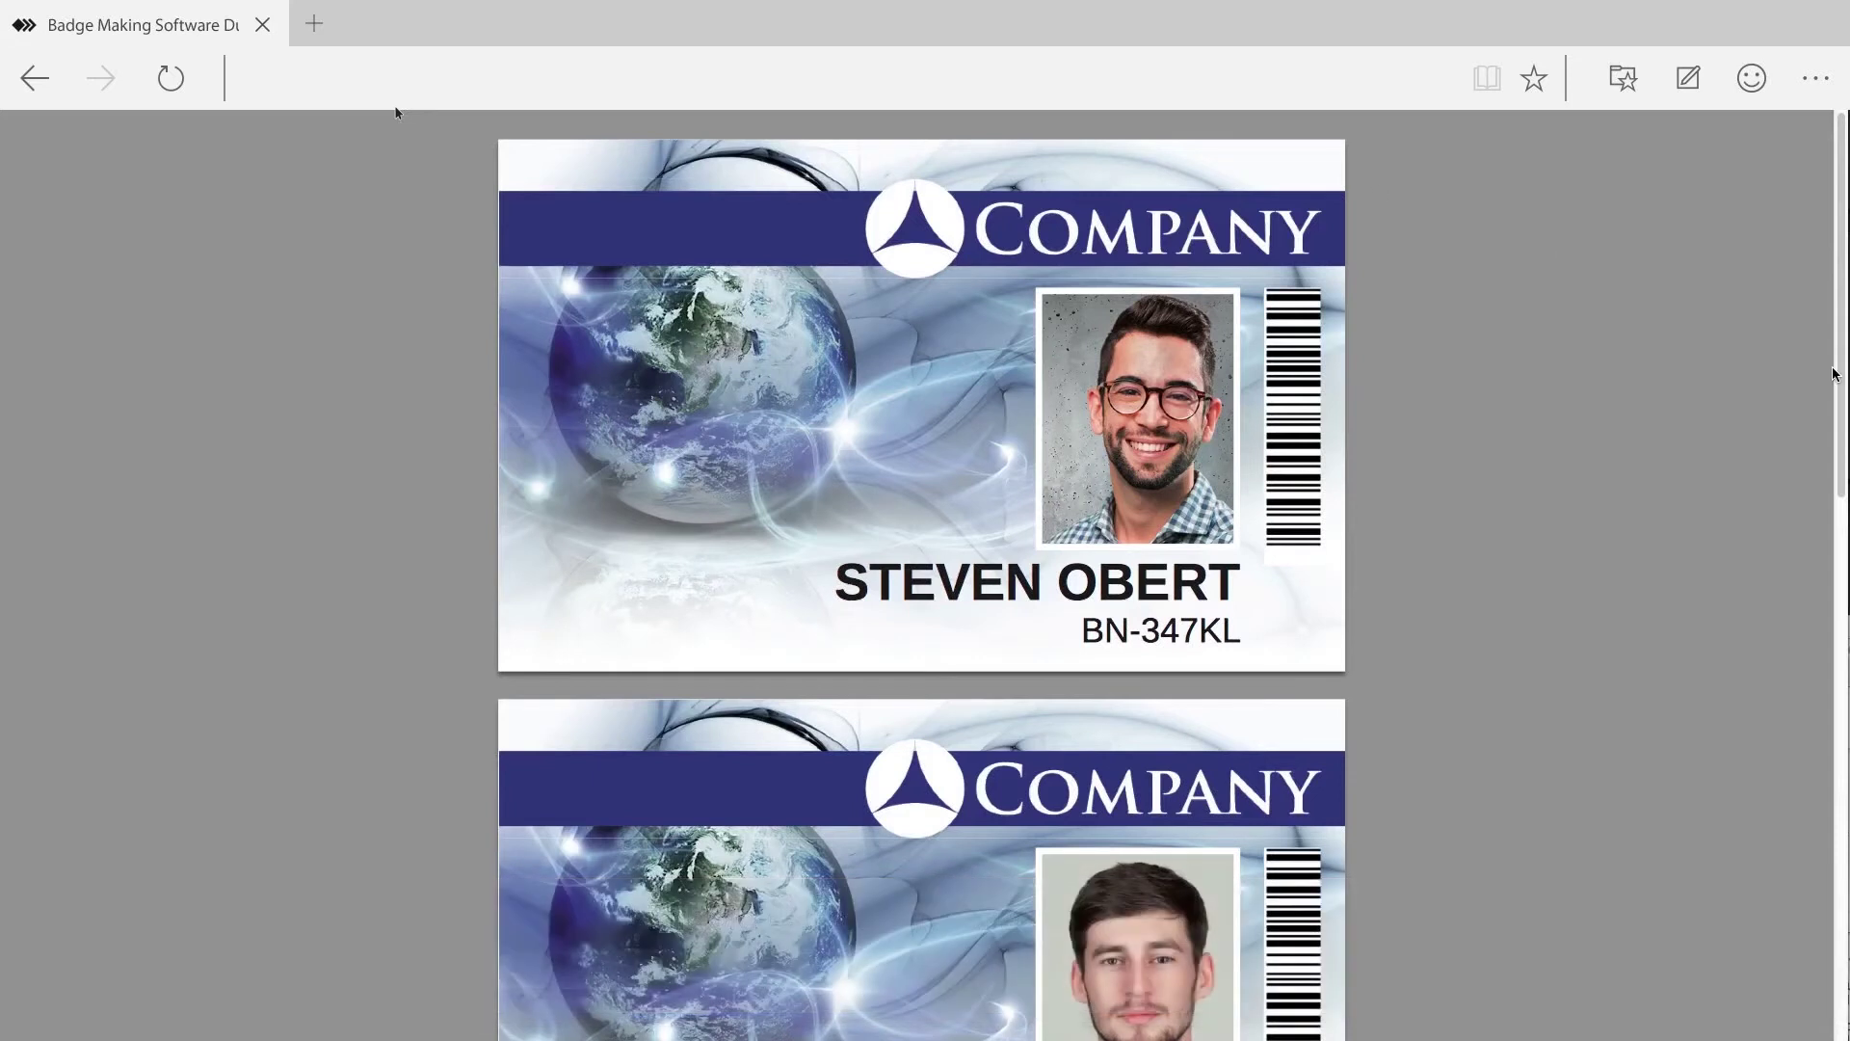
{"action": "left_click_drag", "start_coordinate": [1841, 375], "coordinate": [1789, 307]}
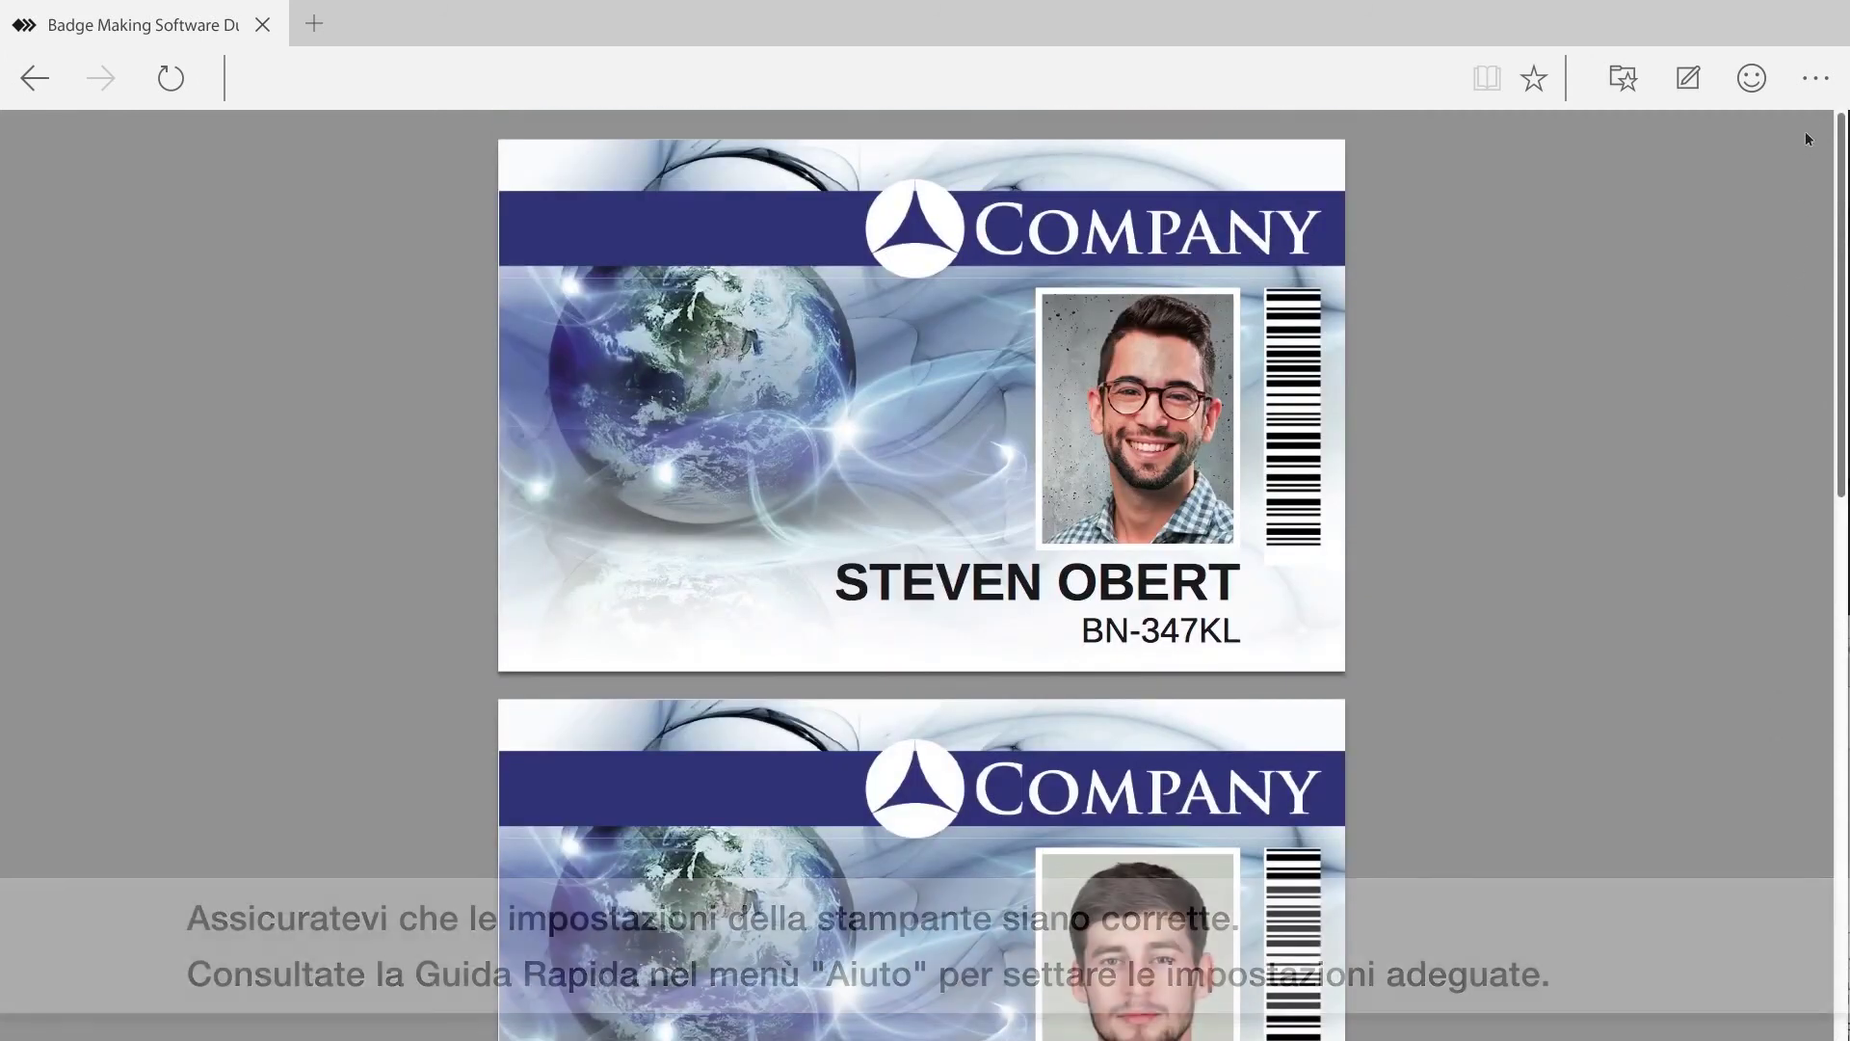
{"action": "left_click", "coordinate": [1813, 81]}
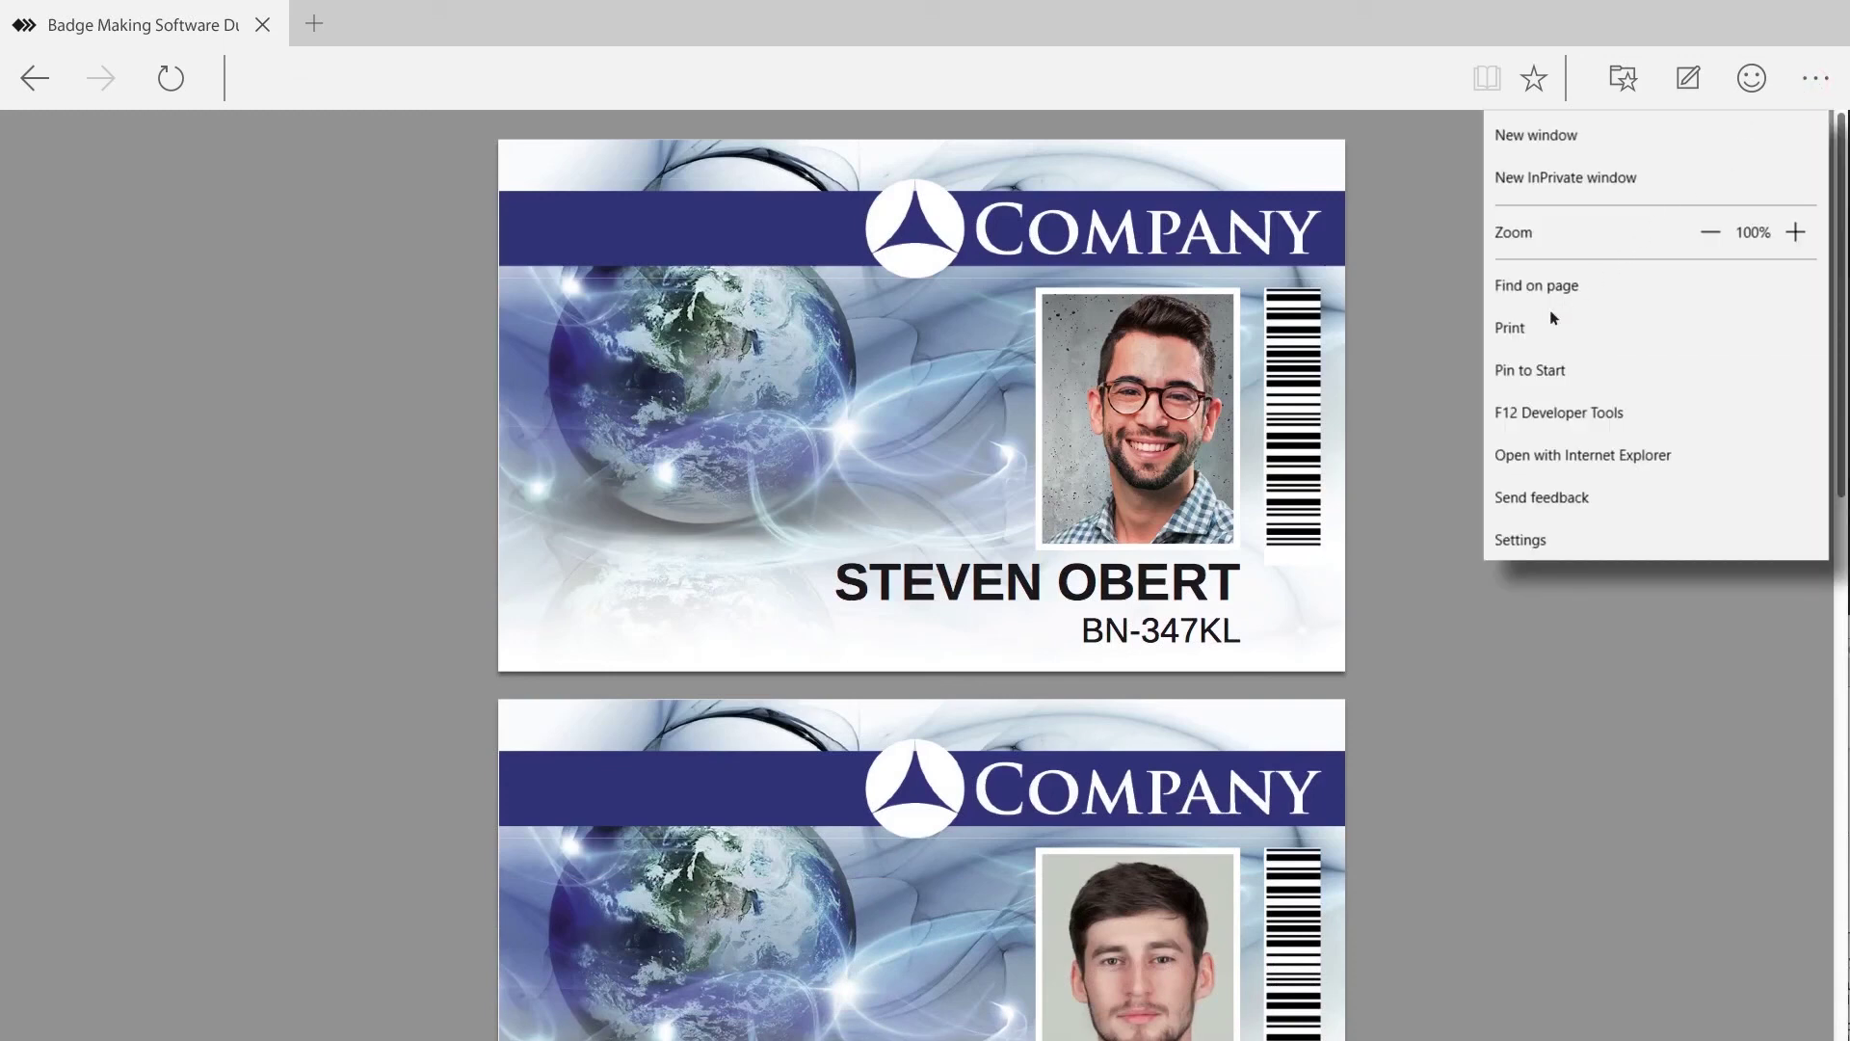